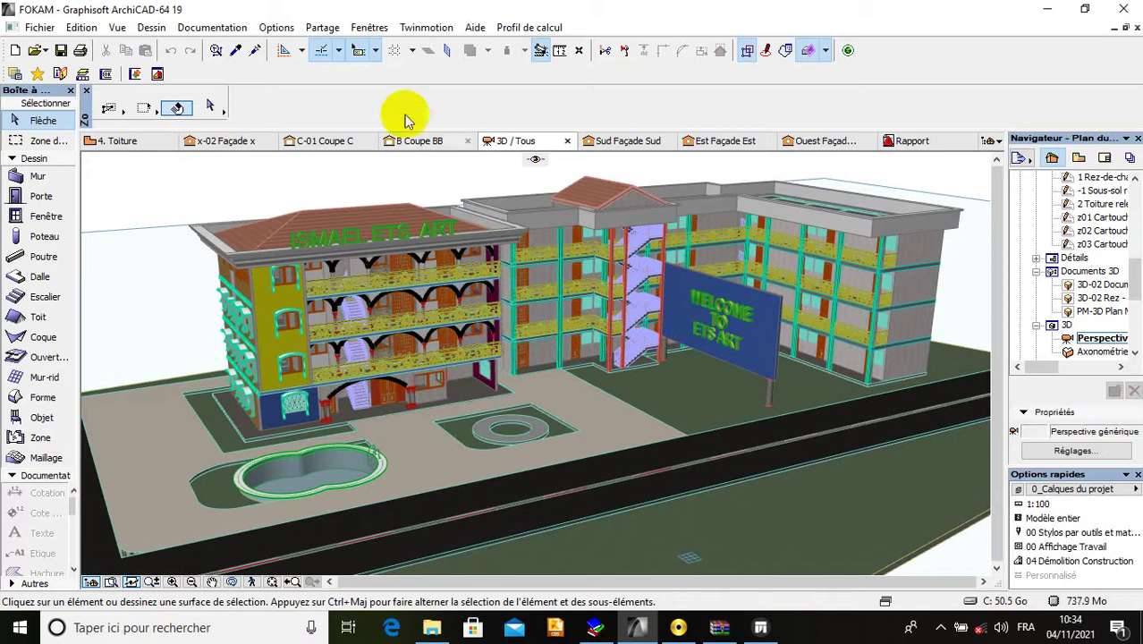
Step: Send the 3D building model from ArchiCAD to Twinmotion through DirectLink
left_click(428, 28)
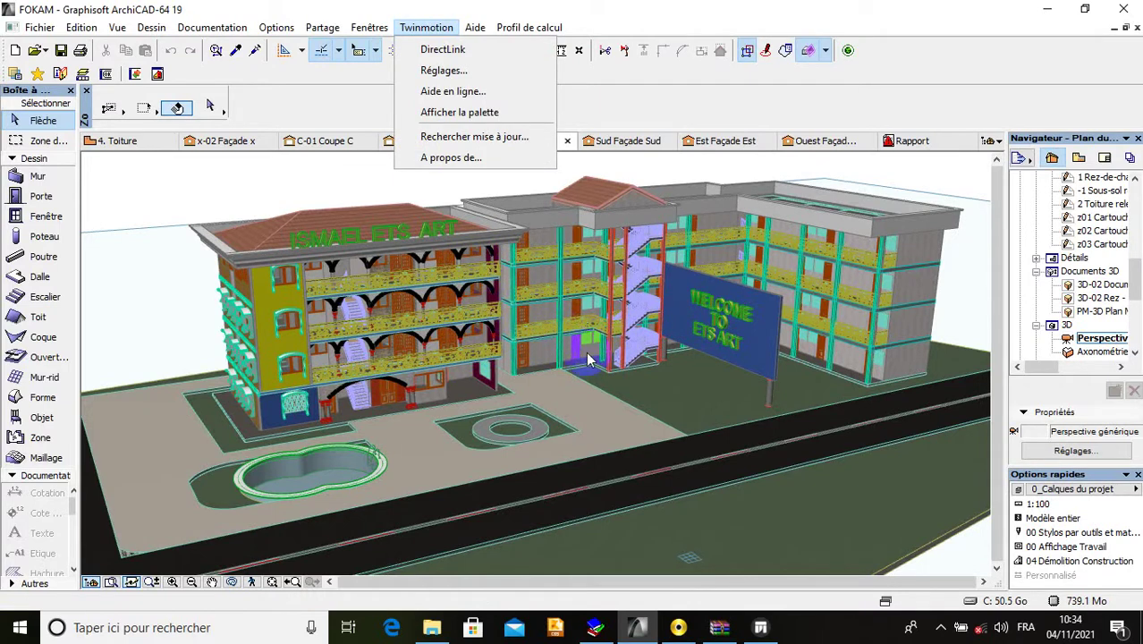
left_click(462, 52)
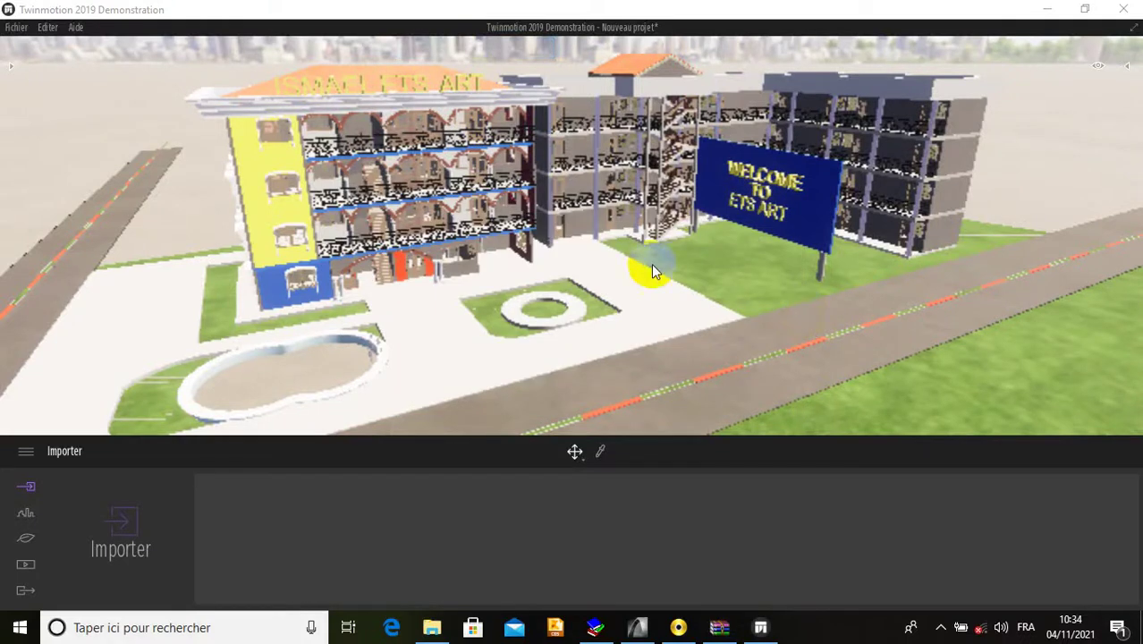
Step: Examine the imported model from several angles, covering the front building, the rear wing with its staircase and the welcome billboard
scroll(534, 327, "down", 1)
middle_click_drag(617, 229, 625, 255)
right_click_drag(627, 254, 620, 250)
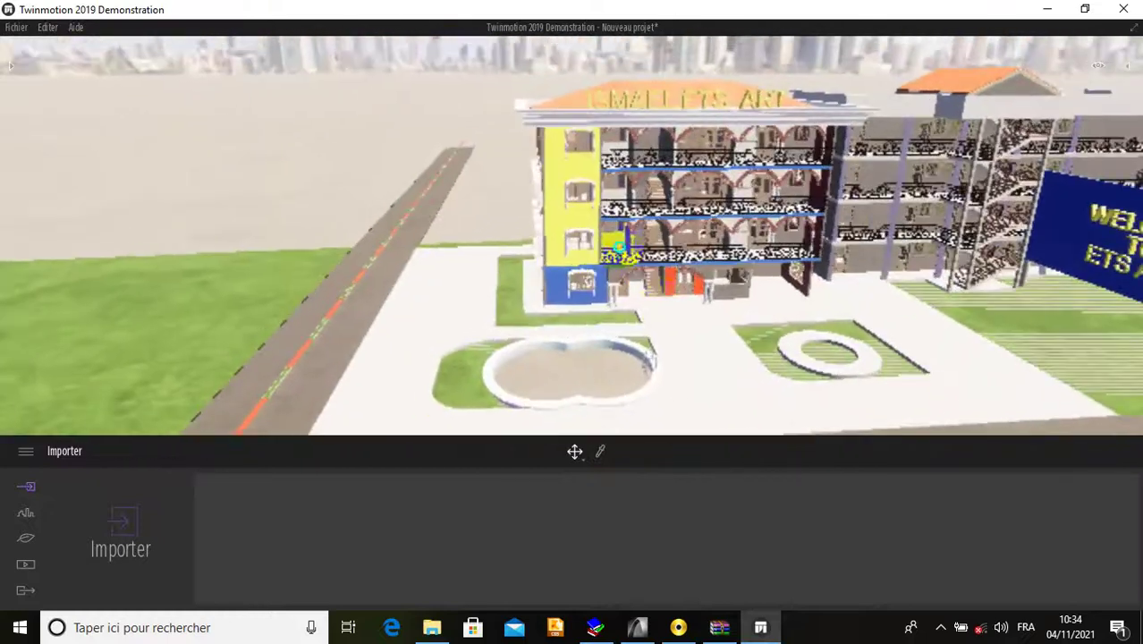
scroll(651, 295, "up", 1)
middle_click_drag(650, 294, 652, 288)
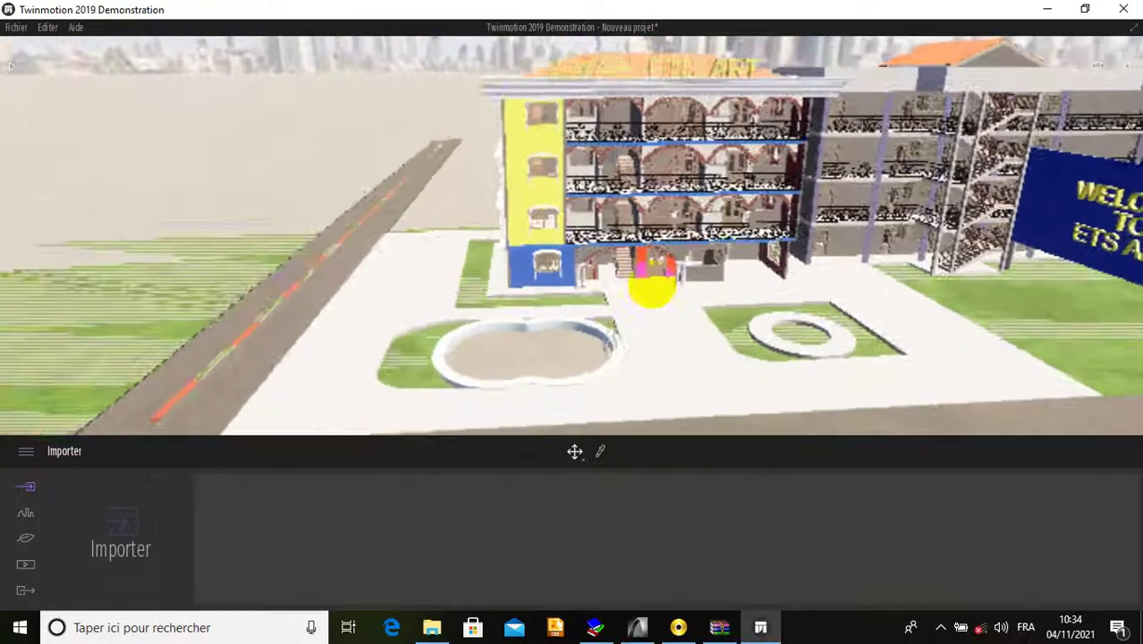
right_click_drag(643, 286, 657, 286)
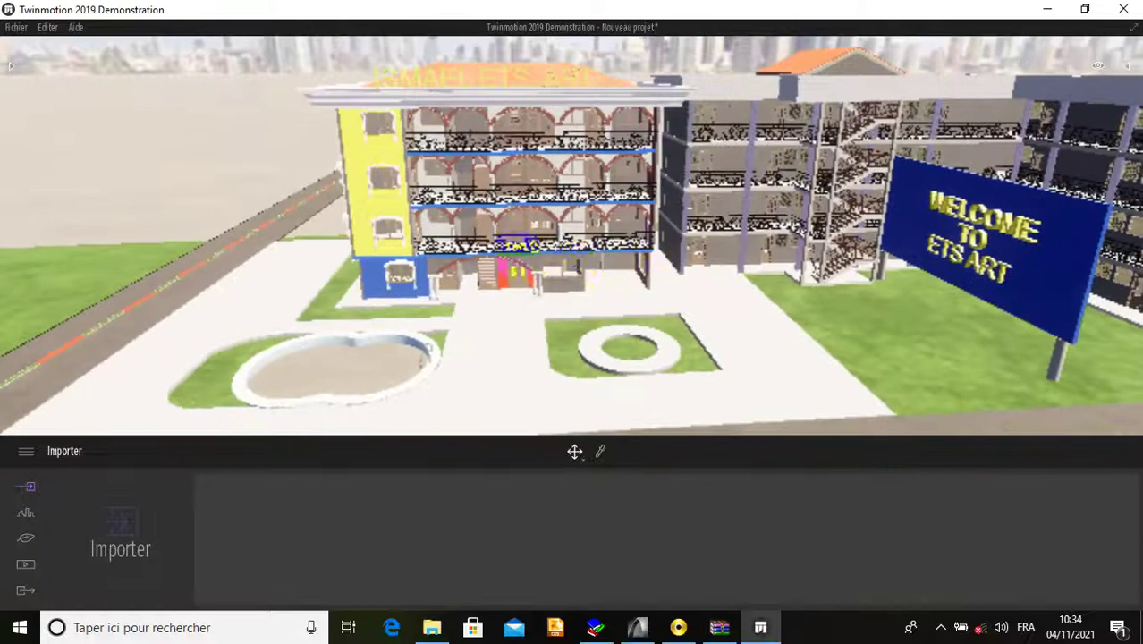
middle_click_drag(515, 266, 529, 256)
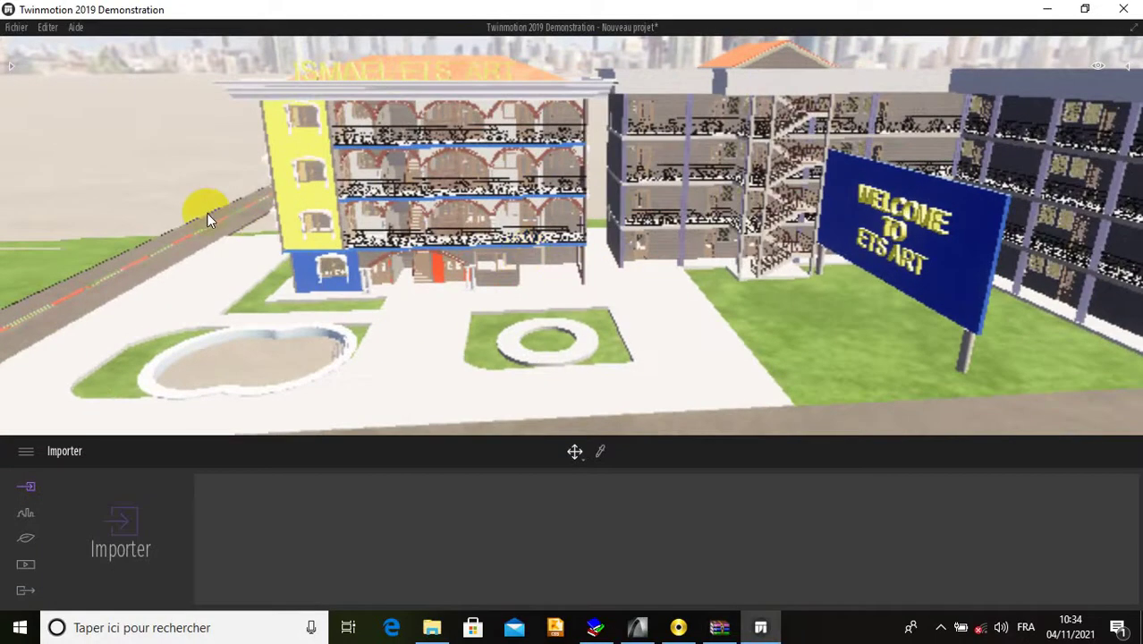
scroll(357, 234, "down", 3)
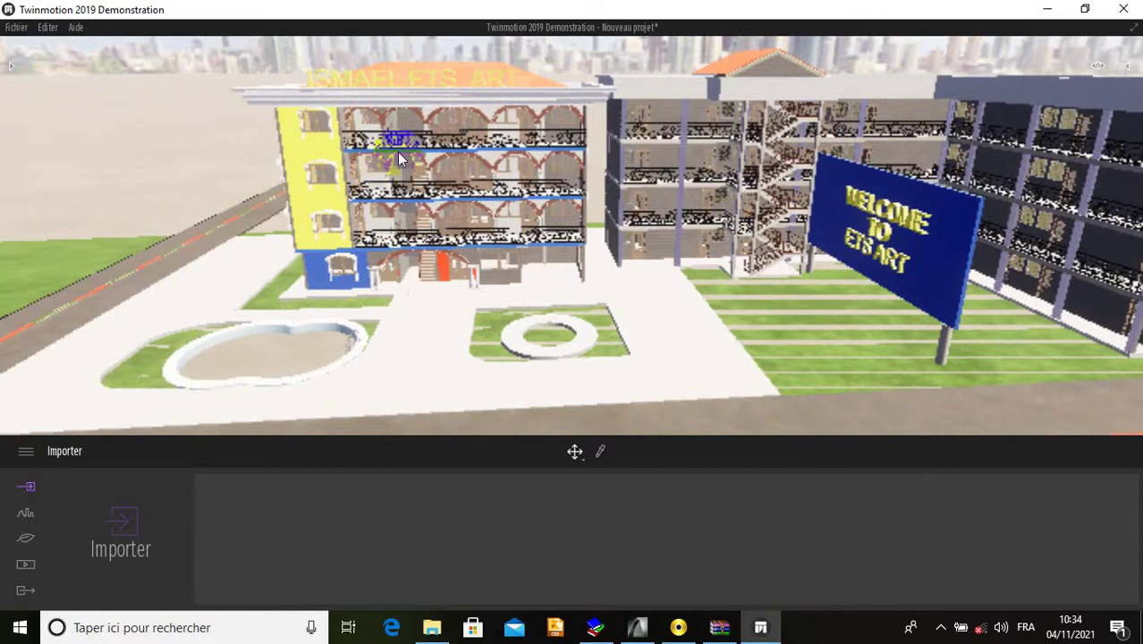
scroll(427, 143, "up", 1)
scroll(428, 145, "down", 2)
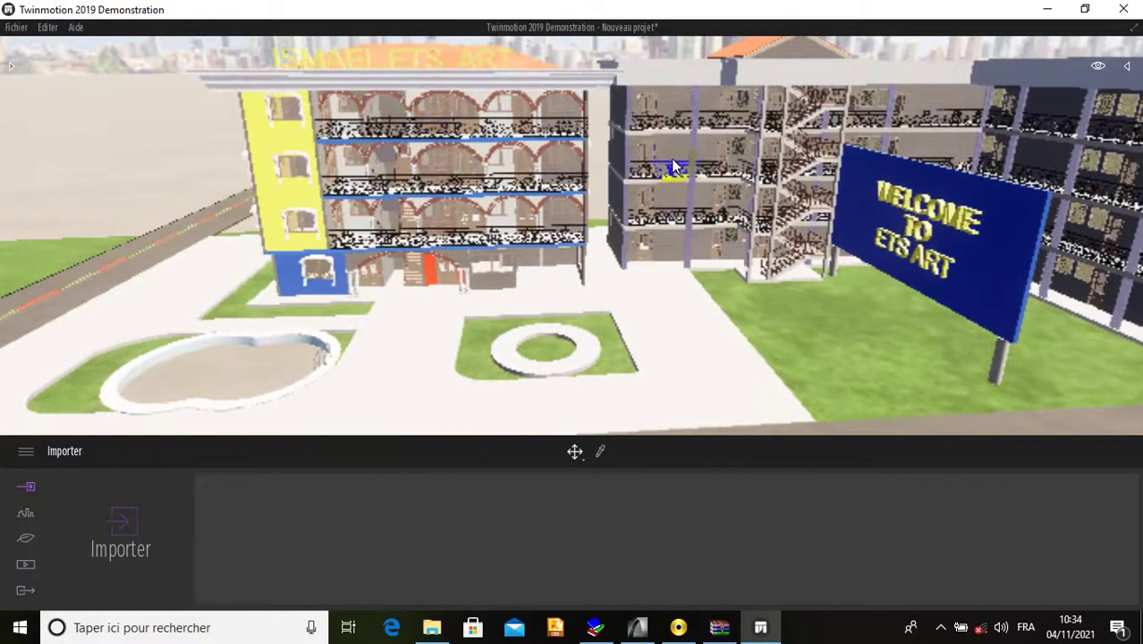
scroll(673, 182, "up", 3)
scroll(672, 183, "down", 3)
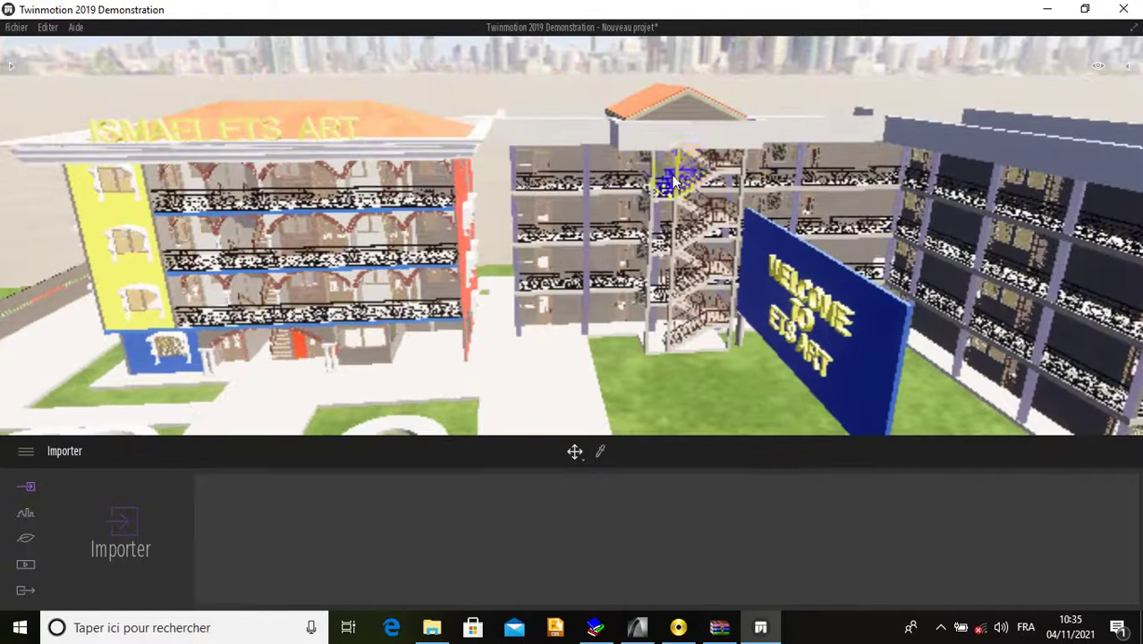
scroll(672, 185, "up", 3)
scroll(671, 185, "down", 2)
scroll(606, 152, "up", 3)
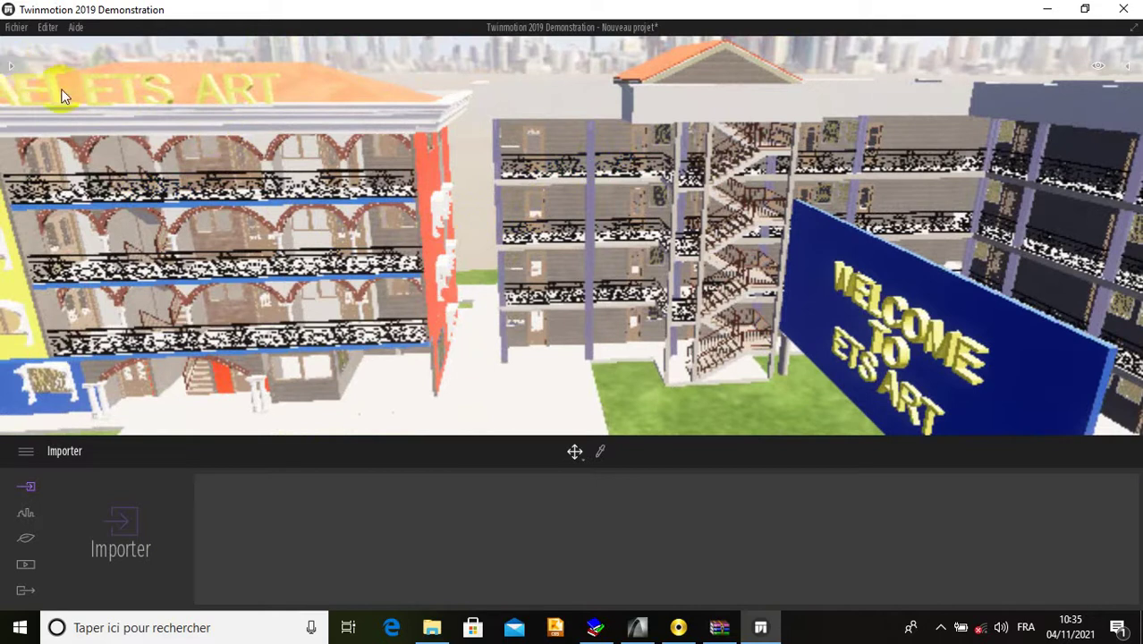
Step: Open the Verre category of the Matériaux library and browse its glass materials near the yellow facade wall
left_click(14, 73)
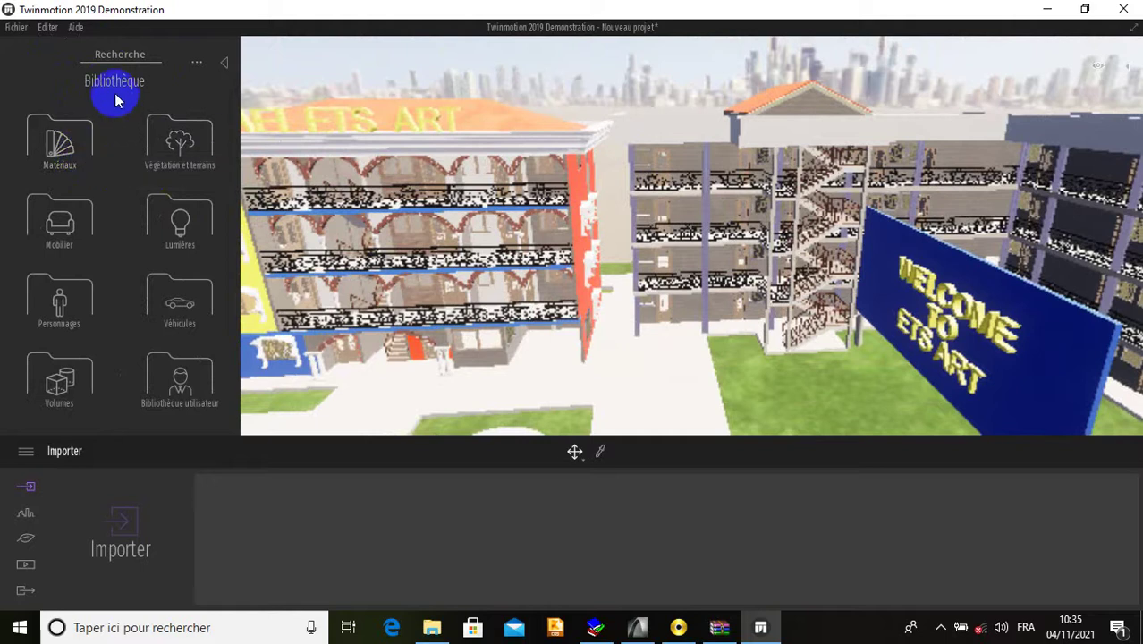
left_click(88, 139)
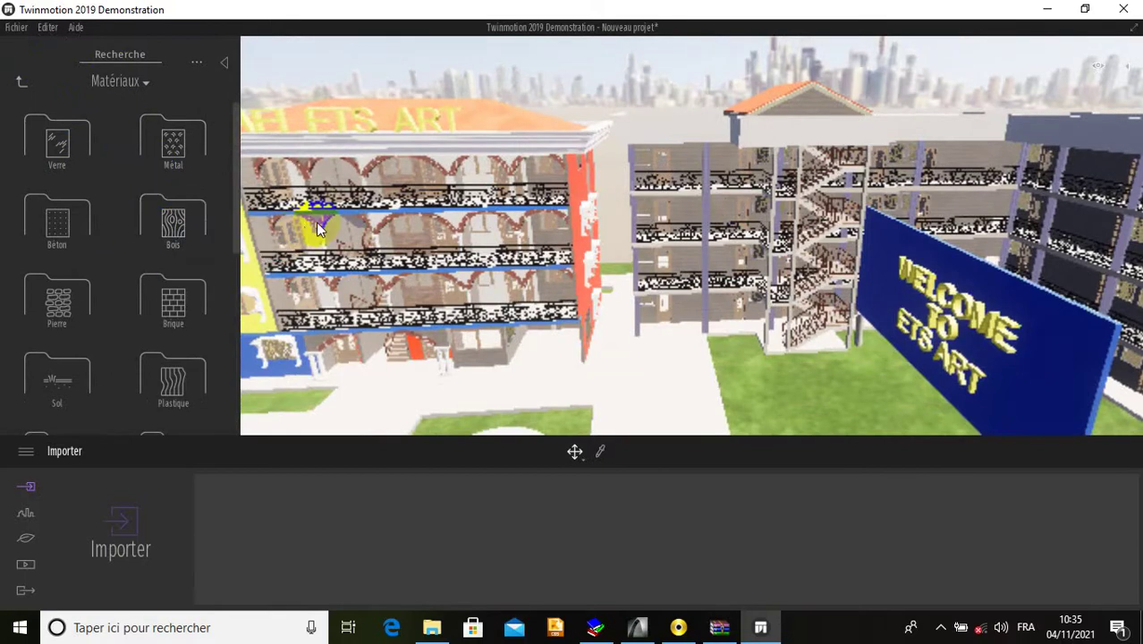
left_click_drag(317, 228, 461, 134)
left_click_drag(362, 119, 423, 119)
right_click_drag(423, 119, 430, 120)
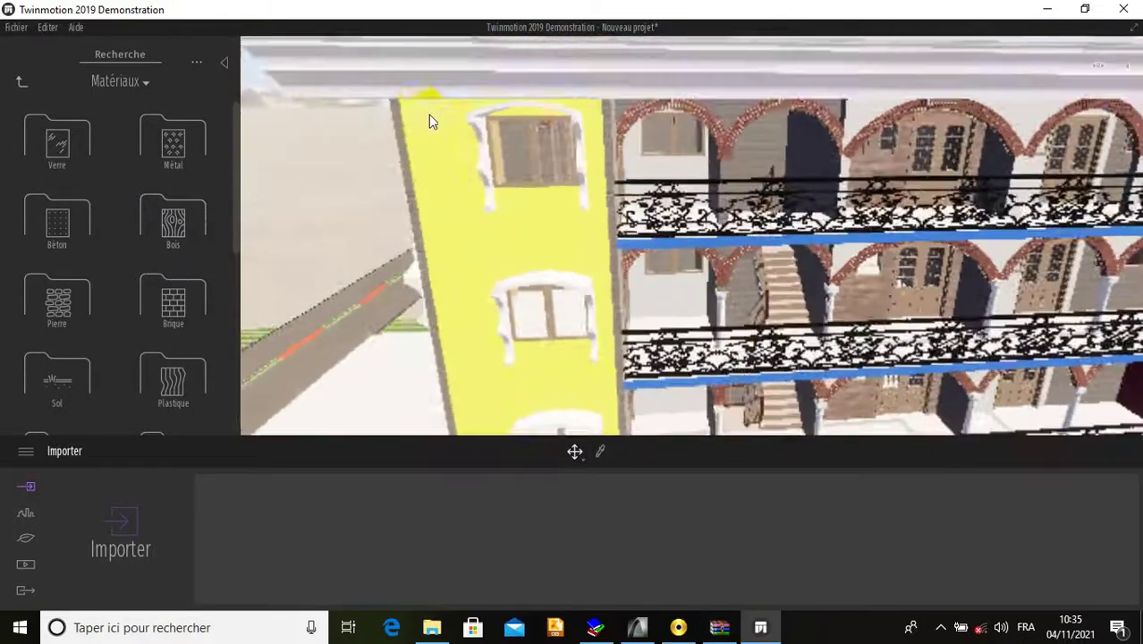
left_click(61, 151)
mouse_move(166, 153)
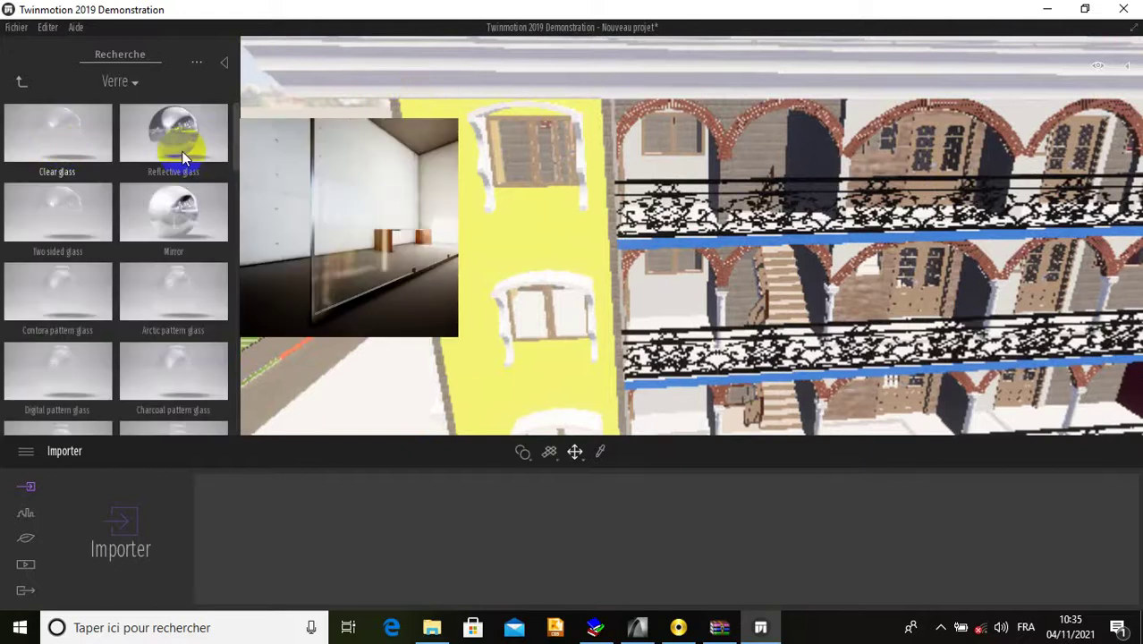
scroll(159, 171, "down", 2)
scroll(159, 172, "down", 2)
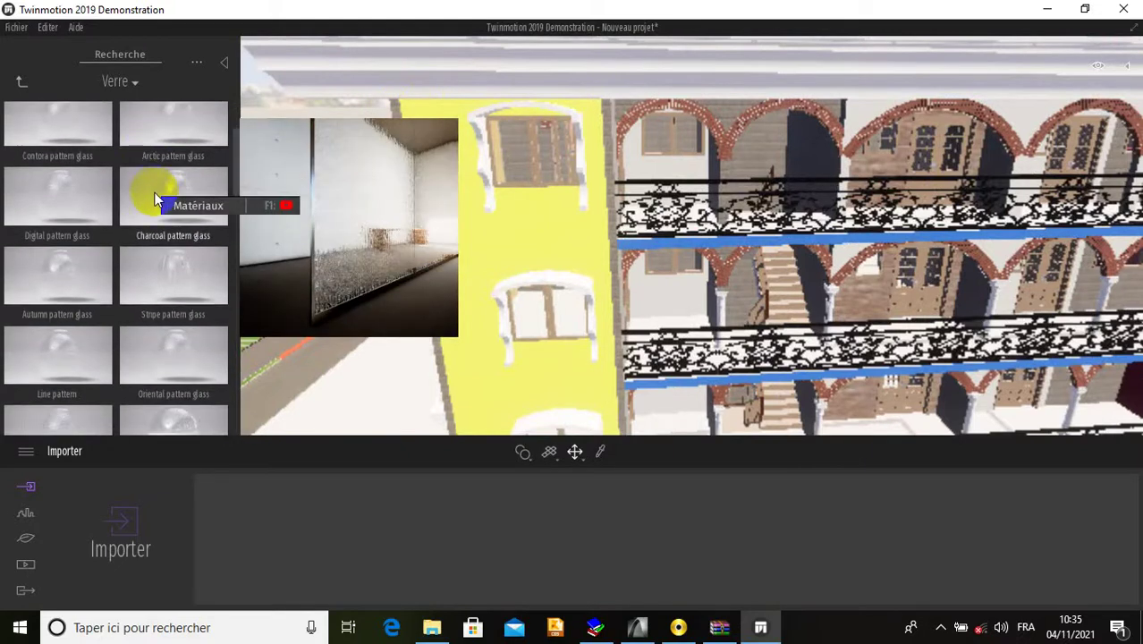
scroll(531, 142, "up", 4)
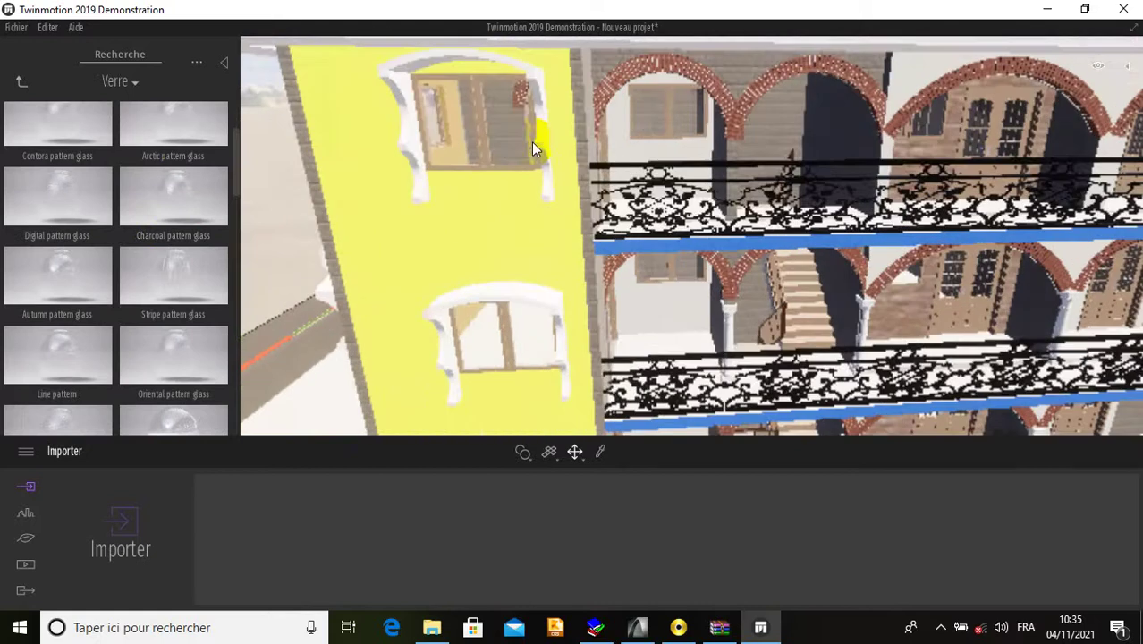
Step: Apply the Charcoal pattern glass material to the panes of the upper window in the yellow wall
middle_click_drag(531, 141, 565, 188)
scroll(476, 133, "down", 2)
scroll(476, 132, "up", 5)
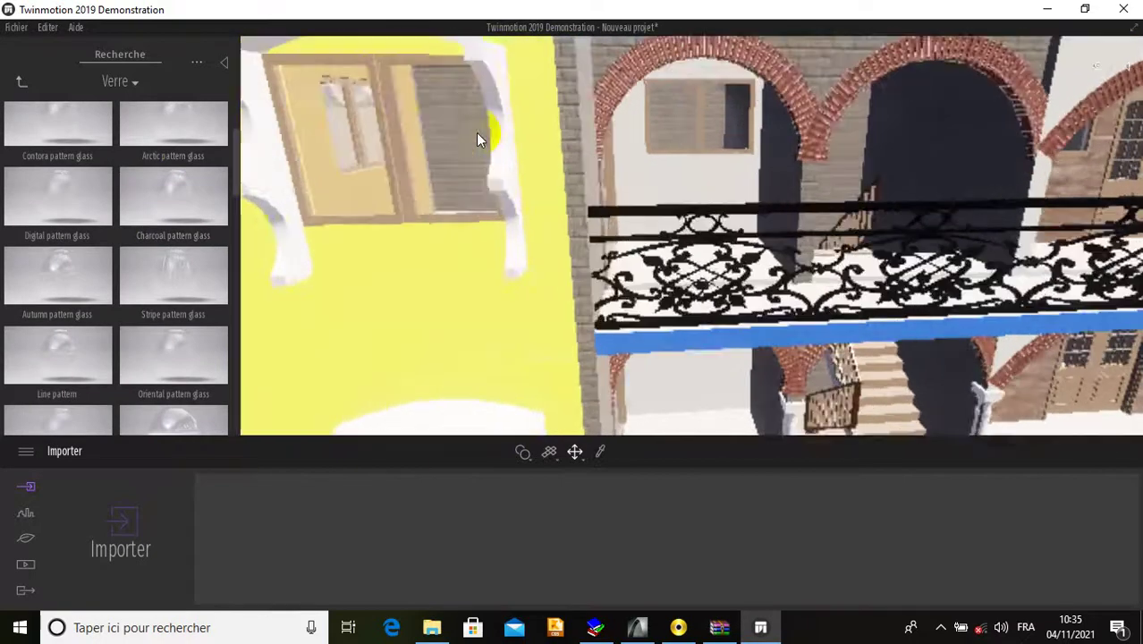
middle_click_drag(475, 132, 666, 201)
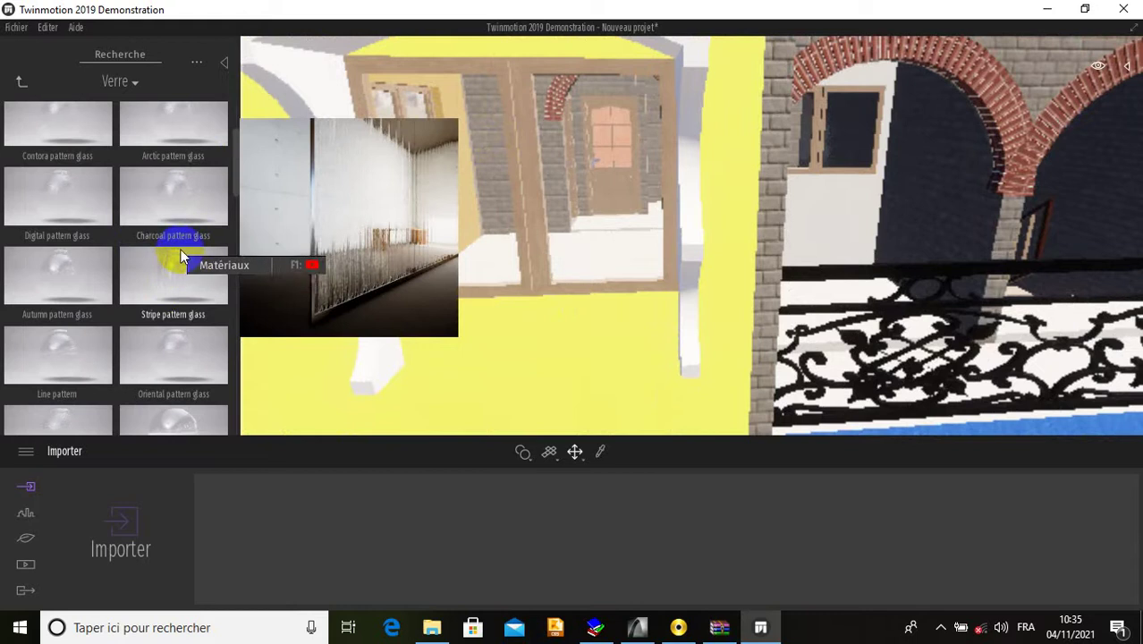
left_click(176, 193)
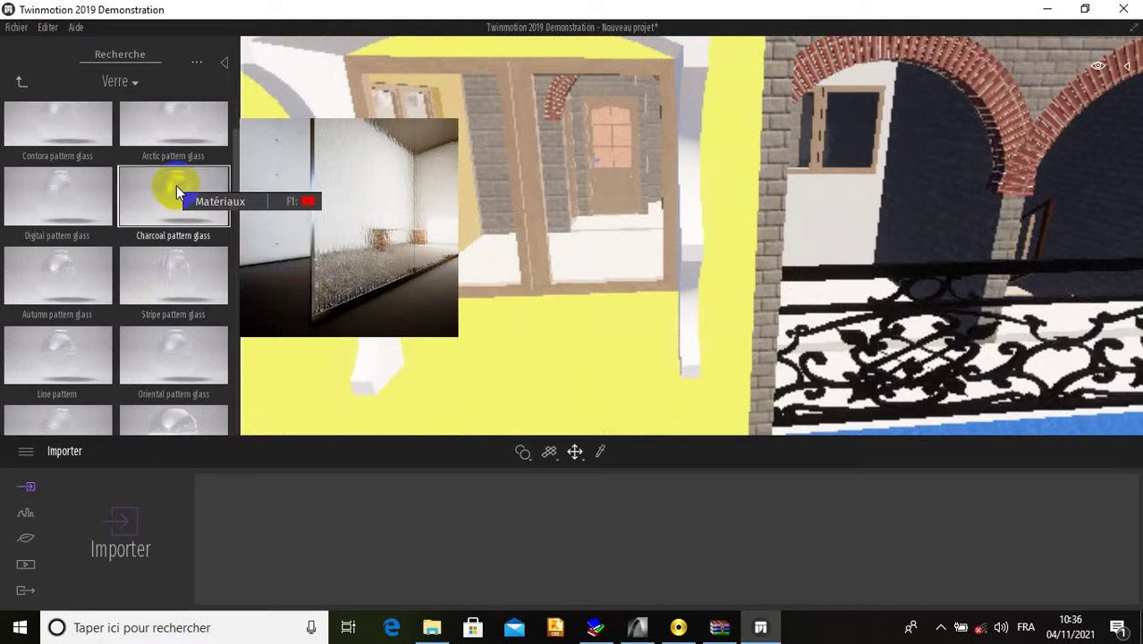
left_click_drag(176, 185, 450, 173)
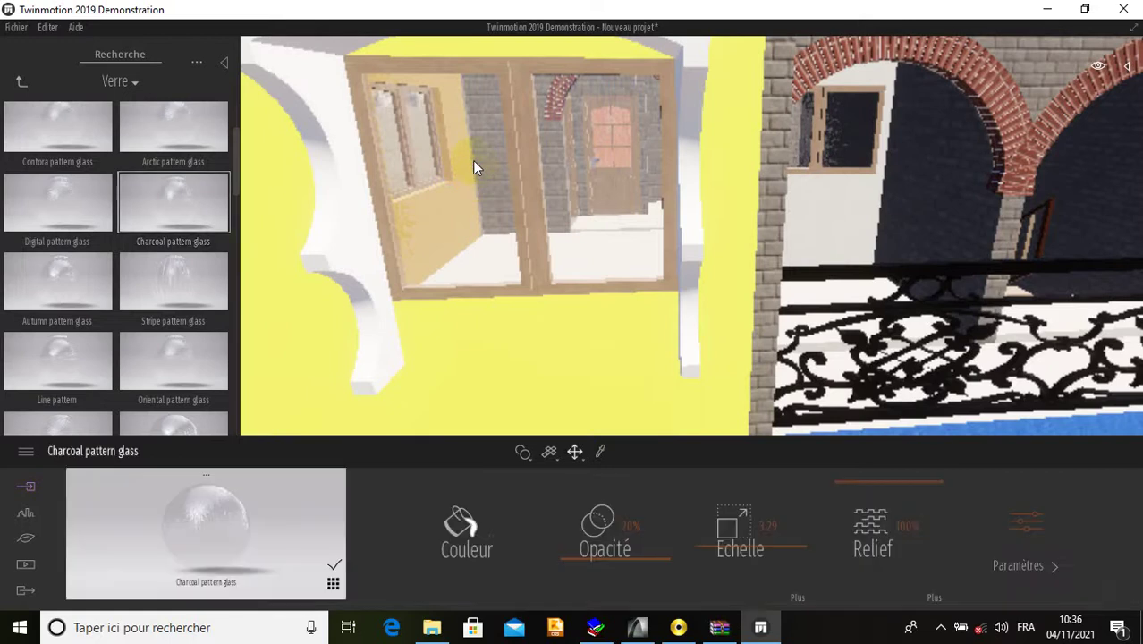
Step: Apply the Base context material from the Béton category to the yellow facade wall
scroll(473, 161, "down", 5)
middle_click_drag(672, 302, 672, 302)
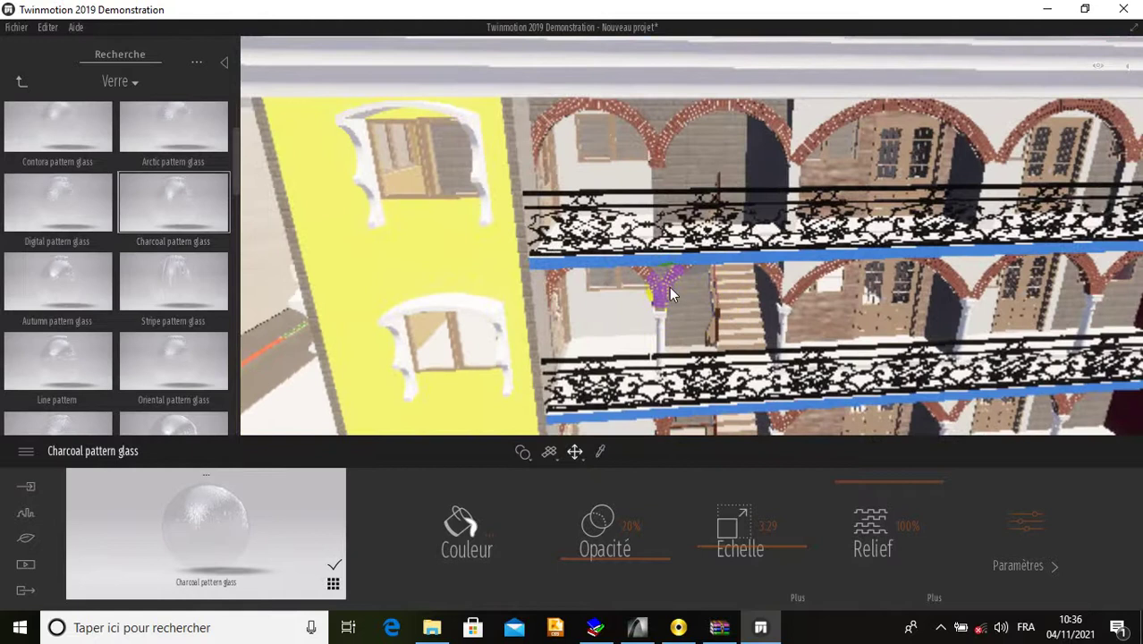
scroll(428, 351, "up", 3)
mouse_move(433, 350)
middle_mouse_down()
mouse_move(439, 336)
mouse_move(439, 346)
middle_mouse_up()
left_click(20, 80)
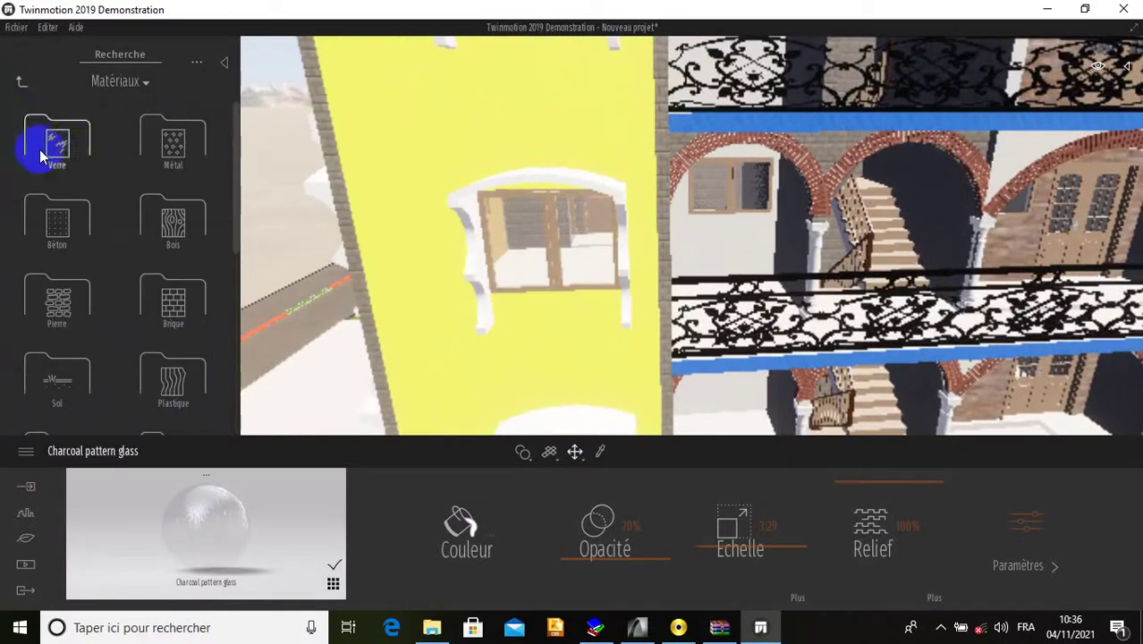
left_click(63, 220)
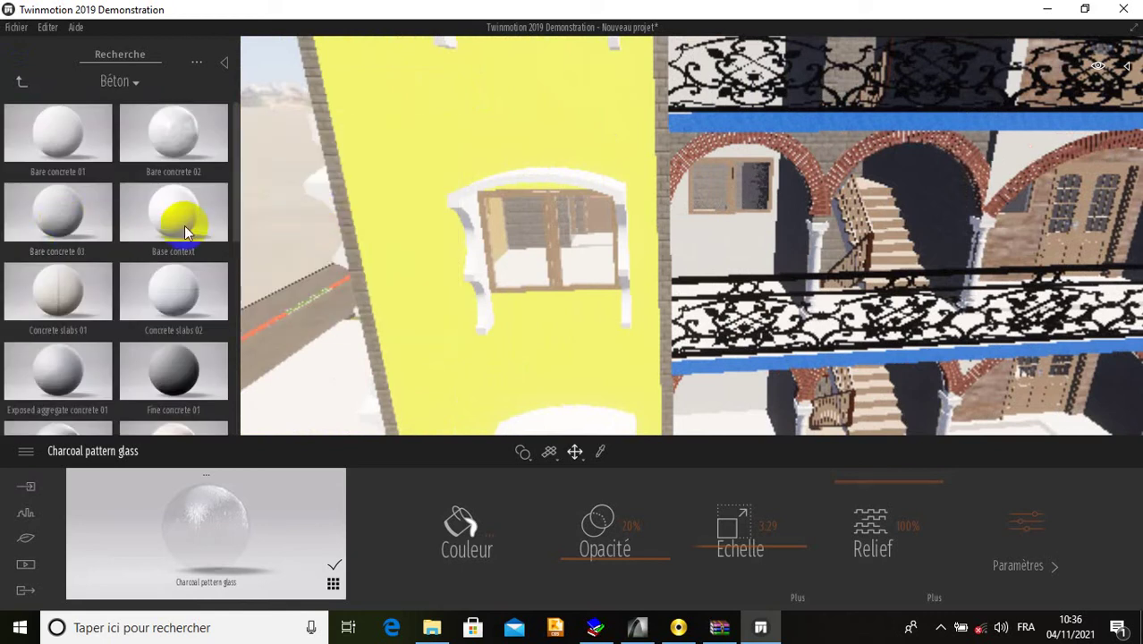
mouse_move(179, 224)
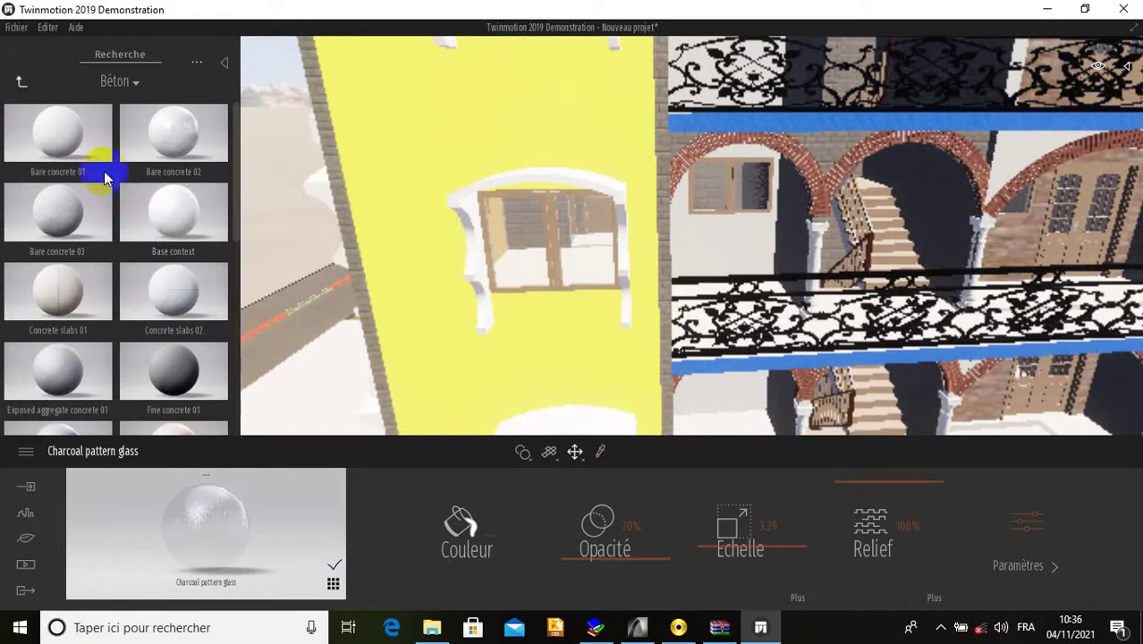
left_click(186, 213)
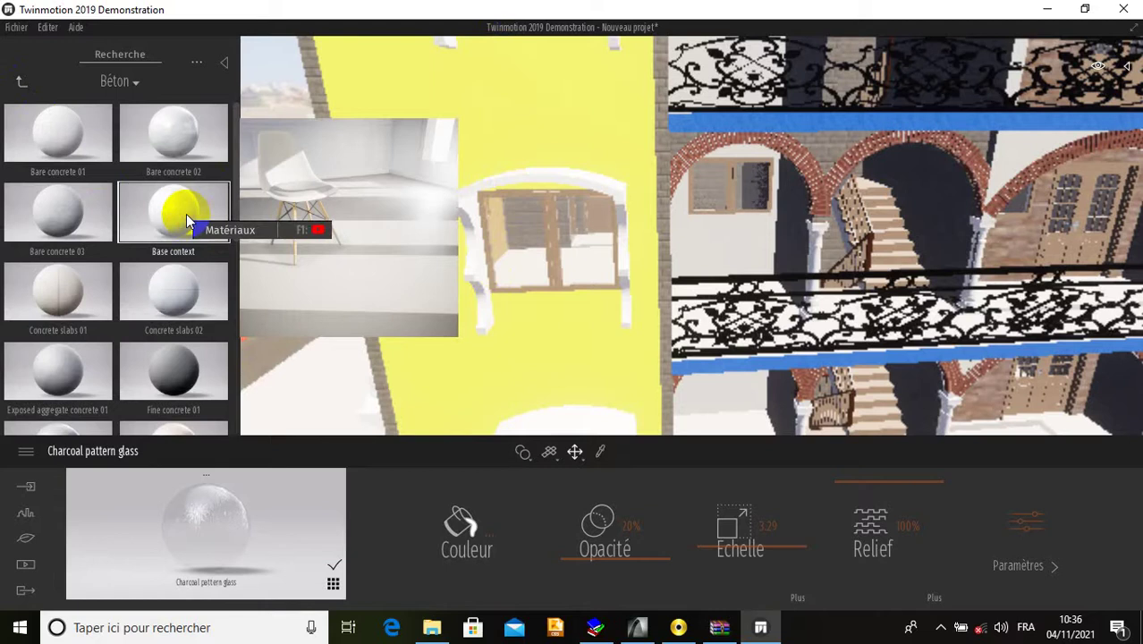
left_click_drag(186, 213, 483, 141)
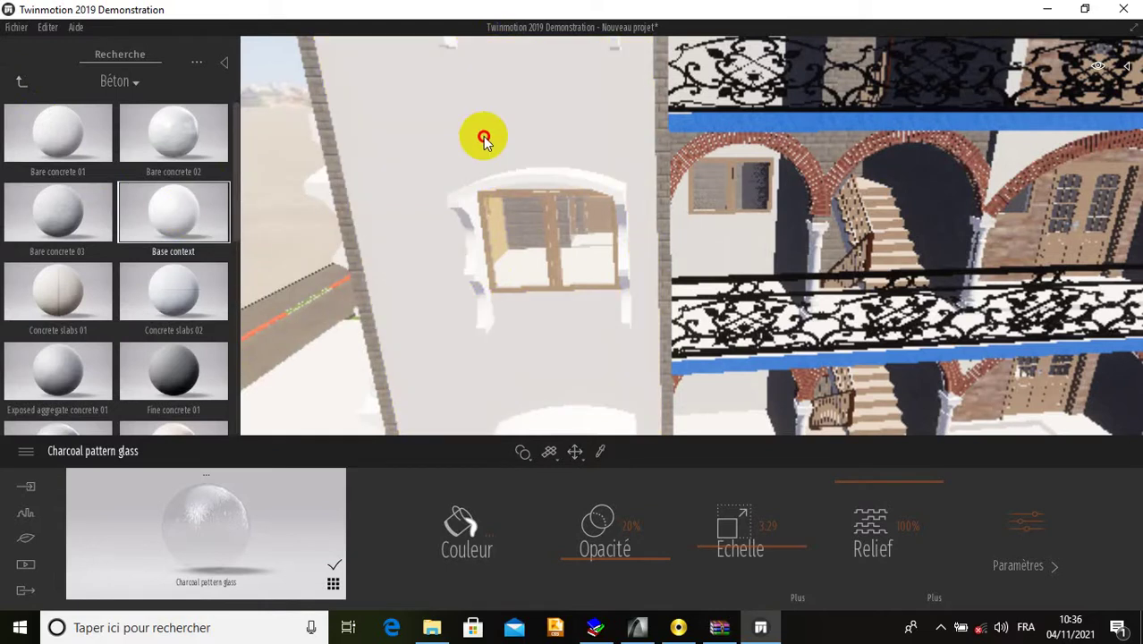
Step: Examine the facade wall with the Base context material and the adjoining balconies from several distances and angles
scroll(457, 130, "down", 6)
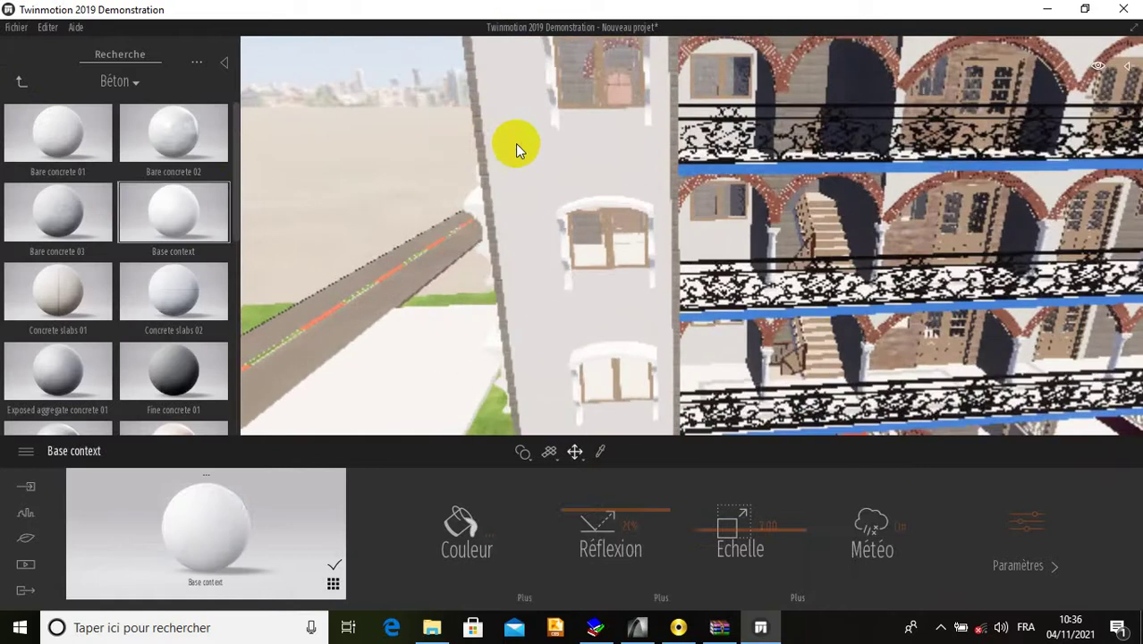
middle_click_drag(514, 162, 516, 167)
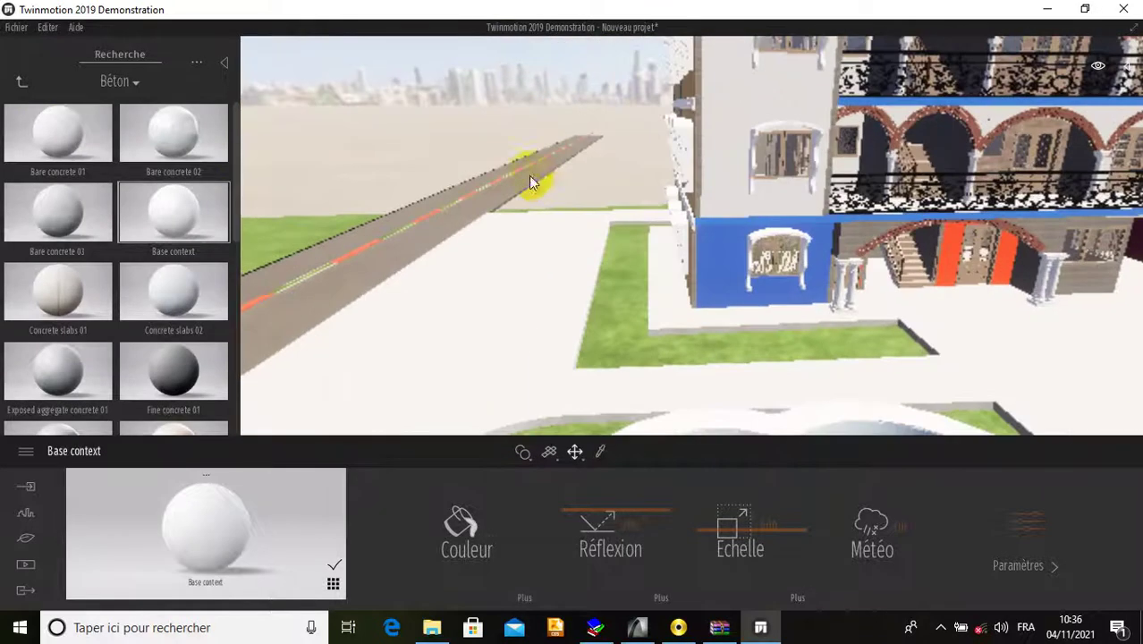
scroll(531, 200, "up", 2)
right_click_drag(529, 210, 648, 250)
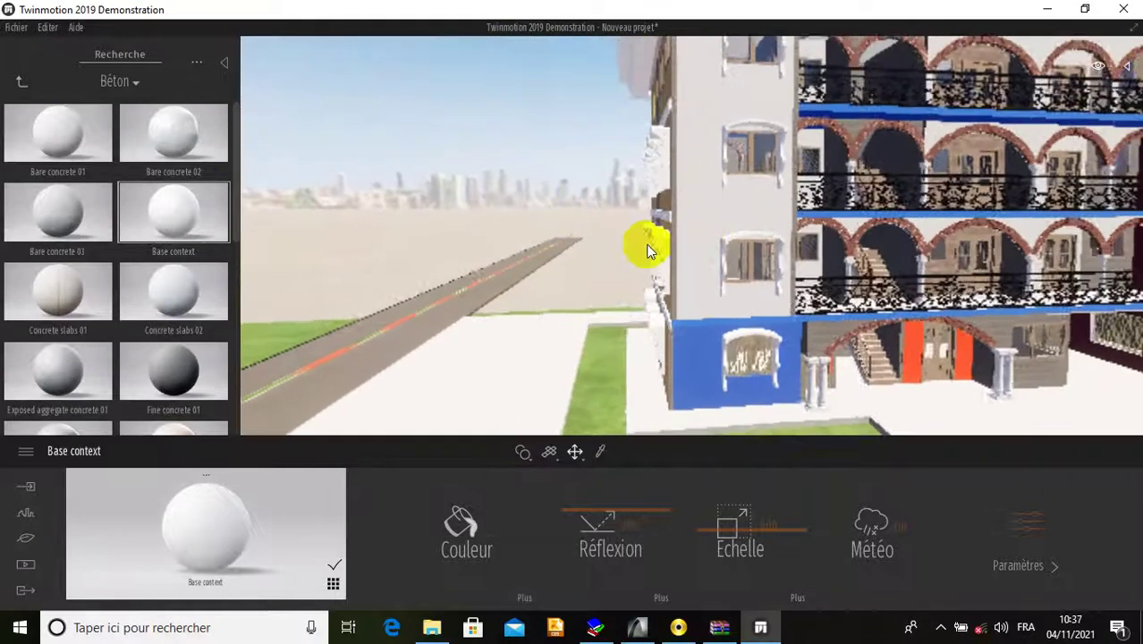
mouse_move(699, 238)
middle_mouse_down()
mouse_move(714, 239)
mouse_move(696, 234)
middle_mouse_up()
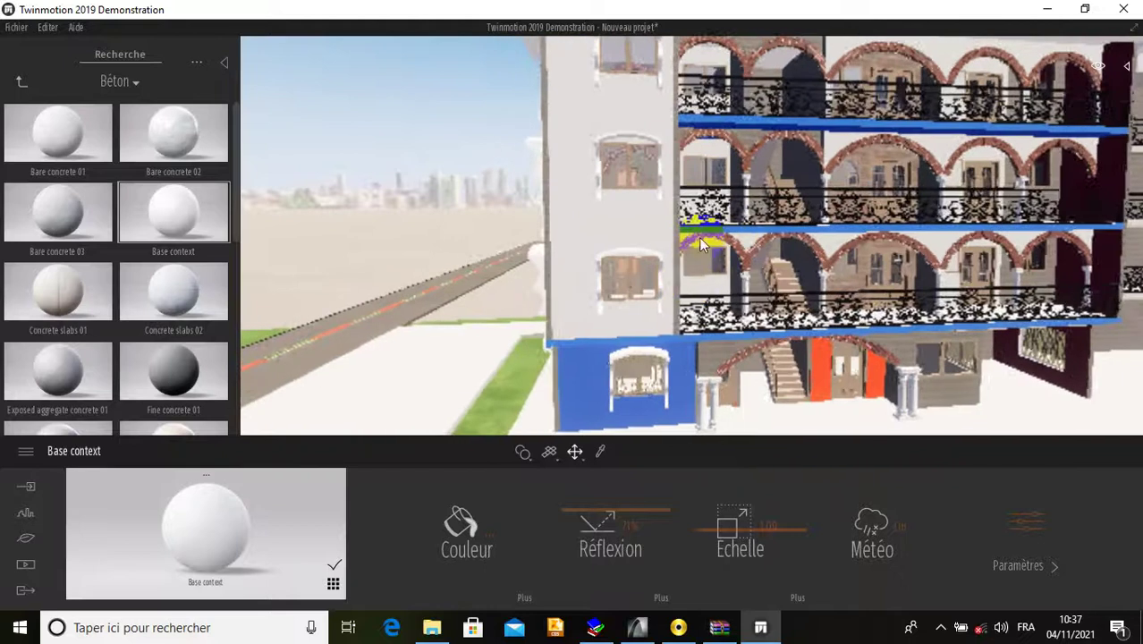
scroll(660, 267, "up", 1)
middle_click_drag(660, 267, 635, 267)
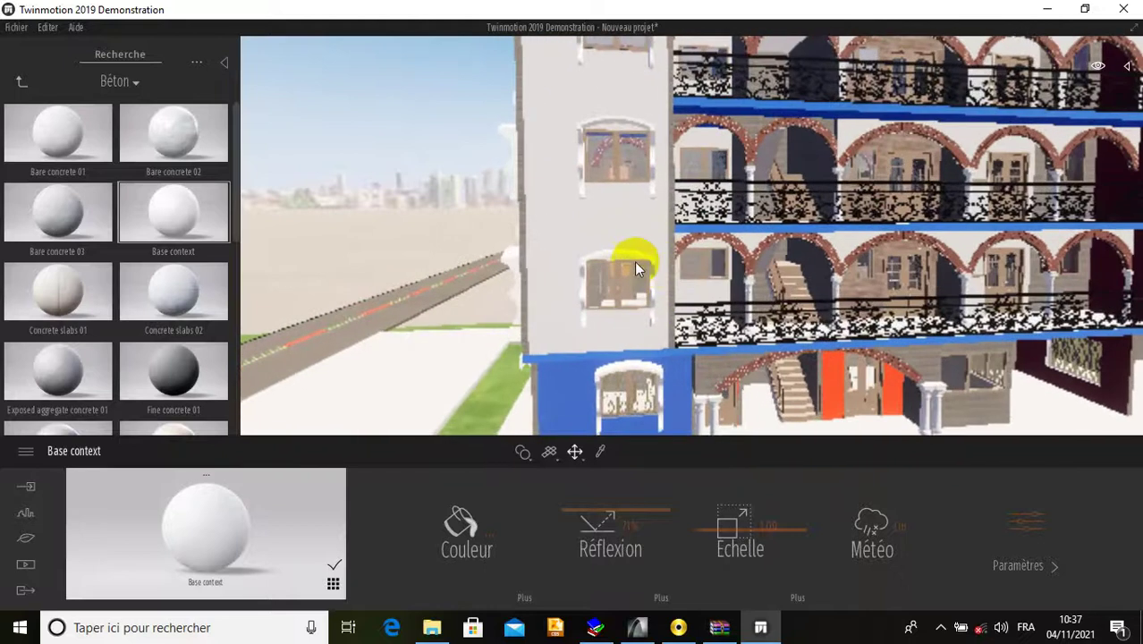
scroll(596, 215, "up", 1)
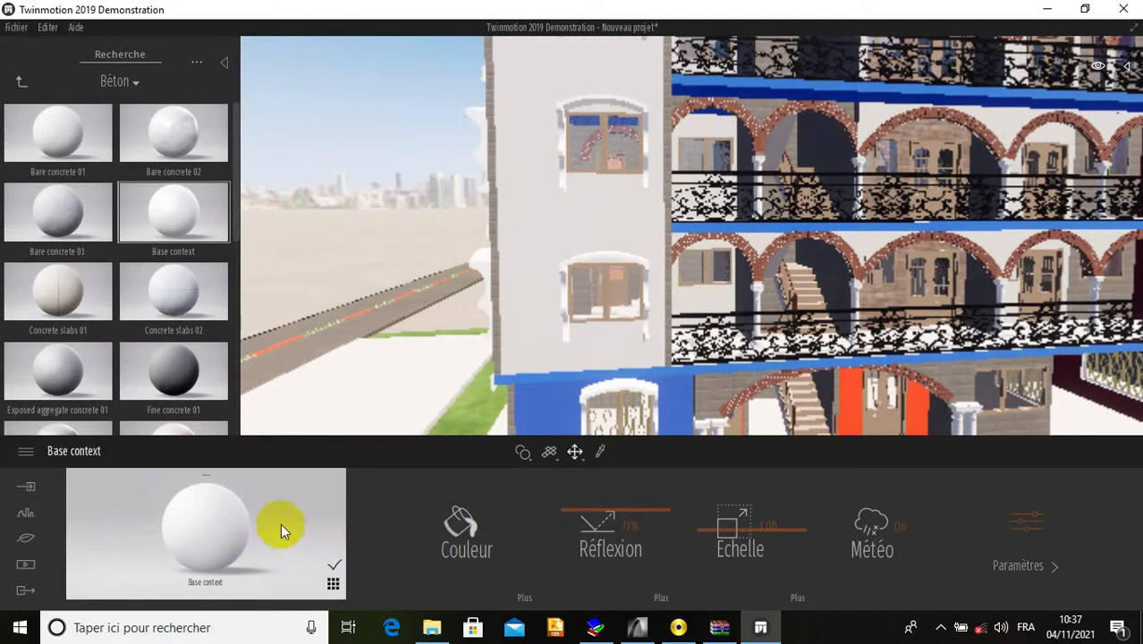
Step: Recolour the facade wall's Base context material to bright pink, hex F13273
left_click(474, 537)
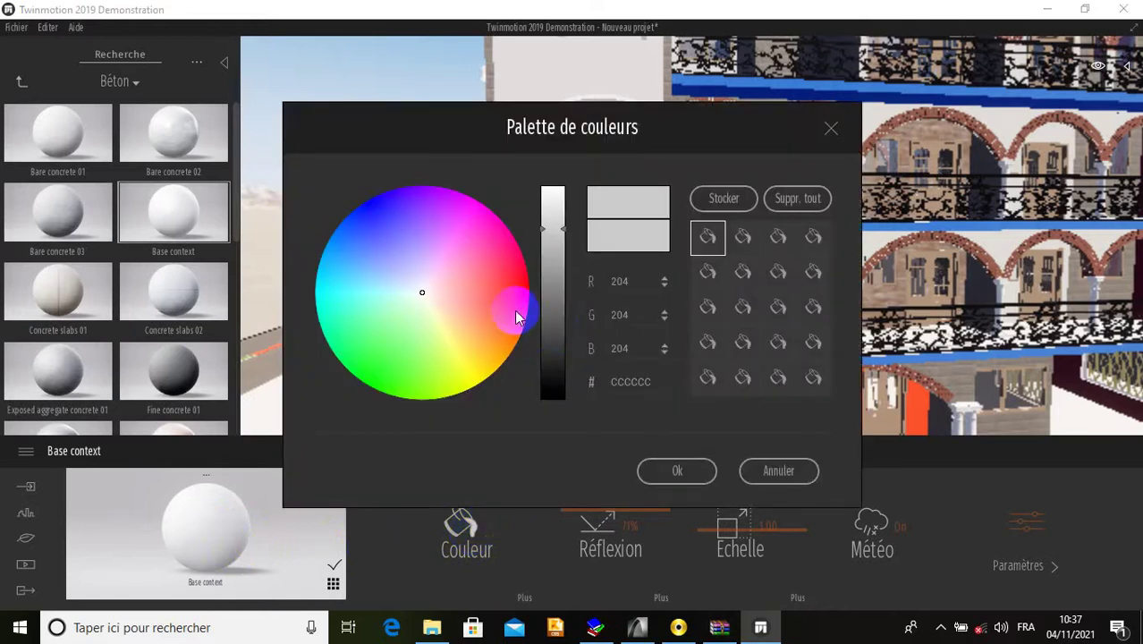
left_click(524, 282)
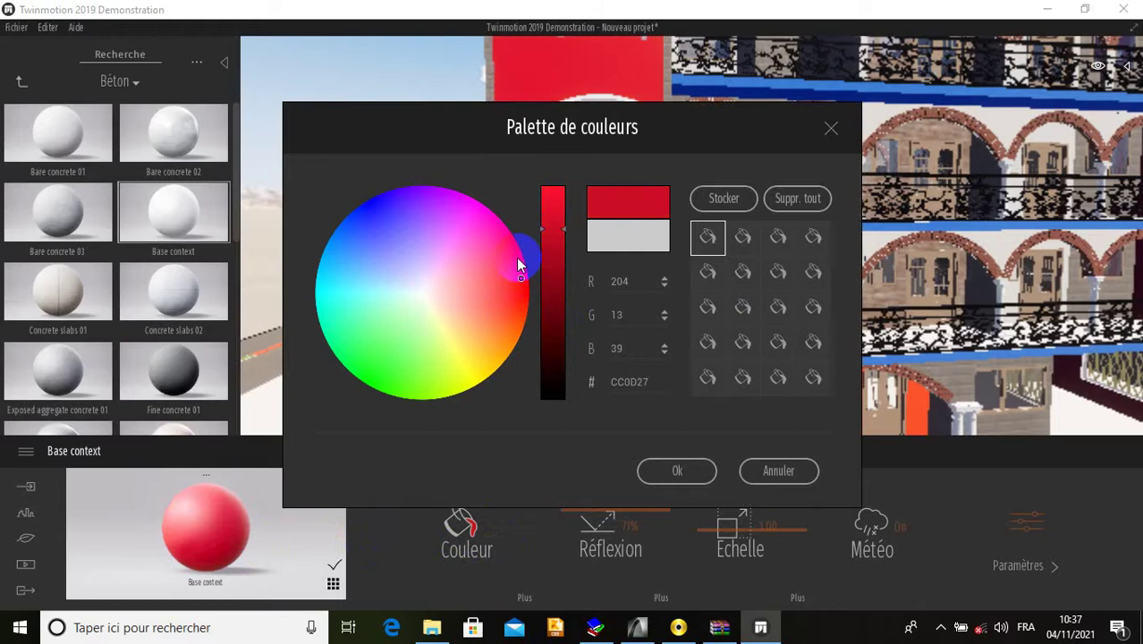
left_click(516, 259)
left_click(511, 259)
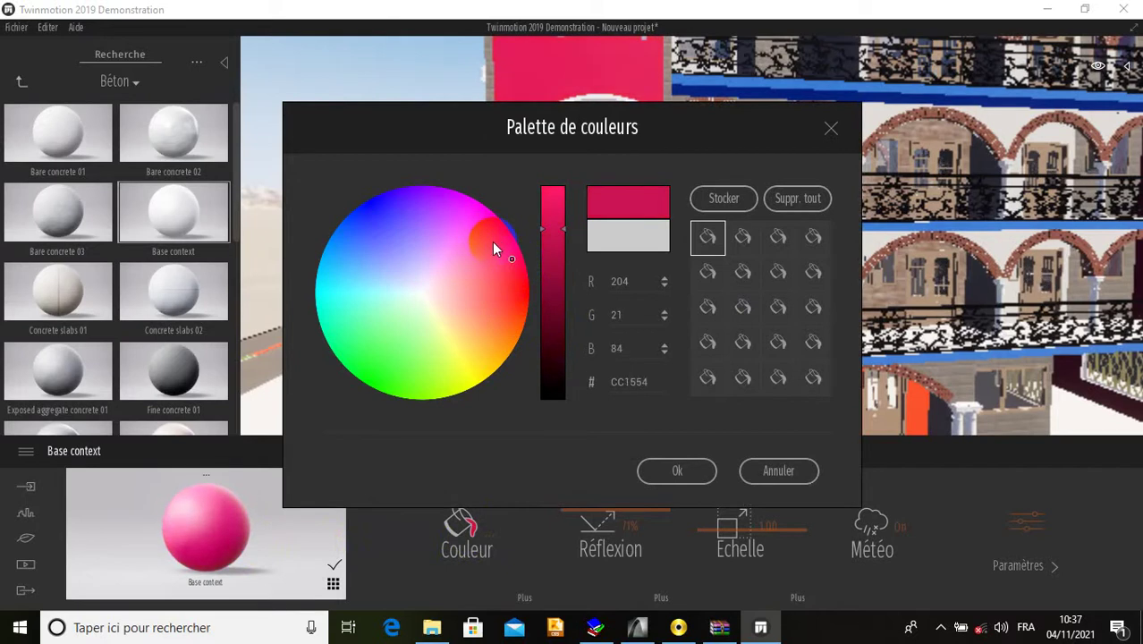
left_click(492, 241)
left_click(501, 263)
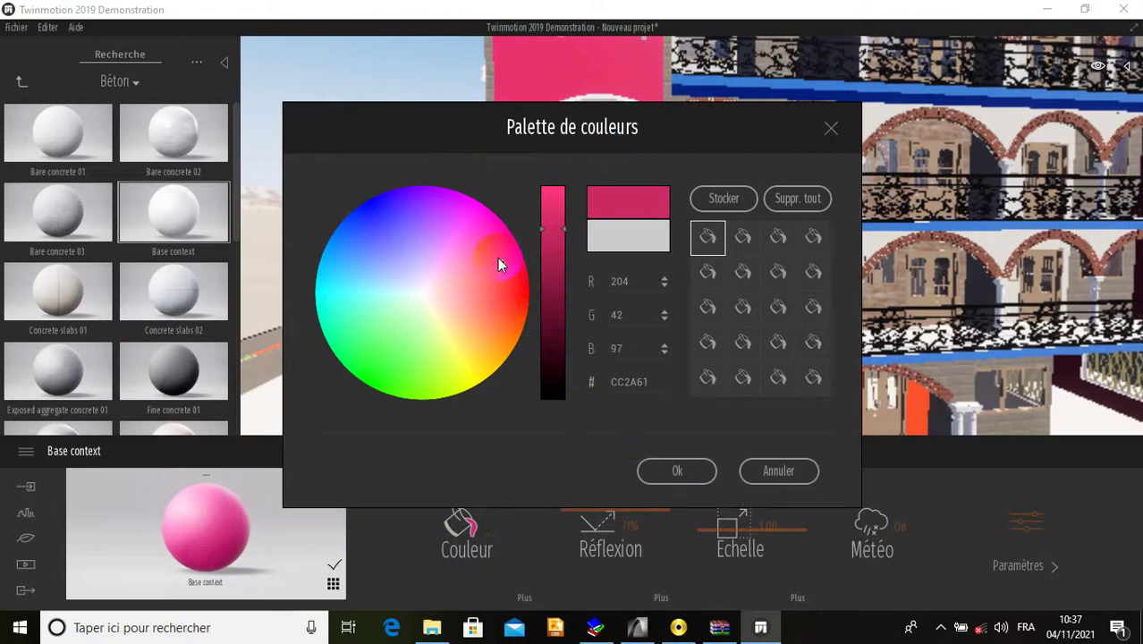
left_click(547, 197)
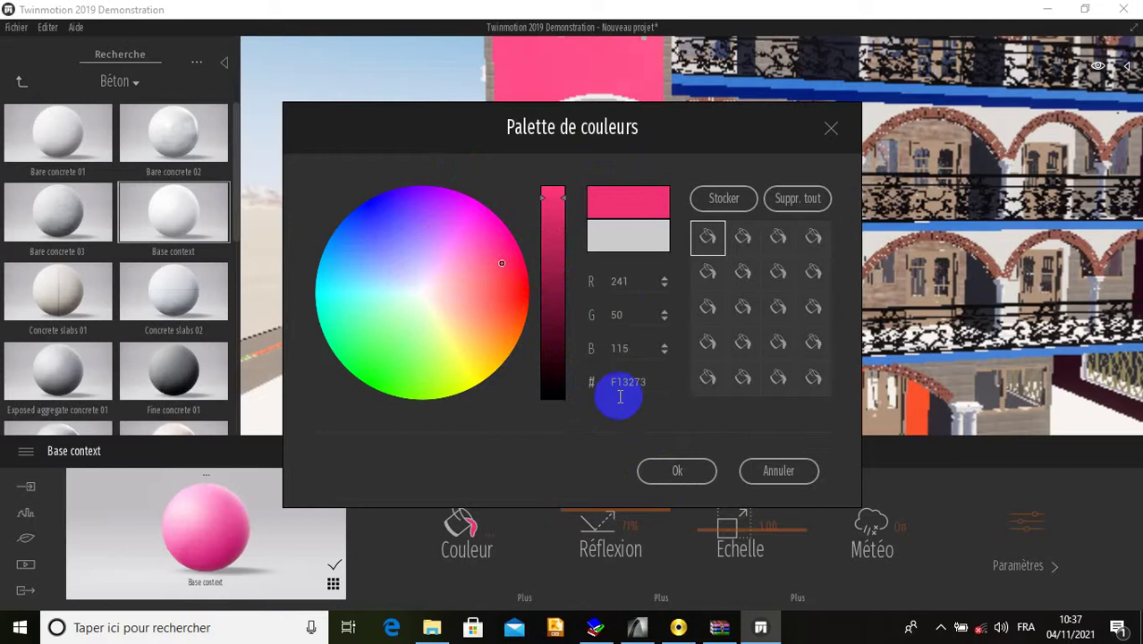
left_click(693, 477)
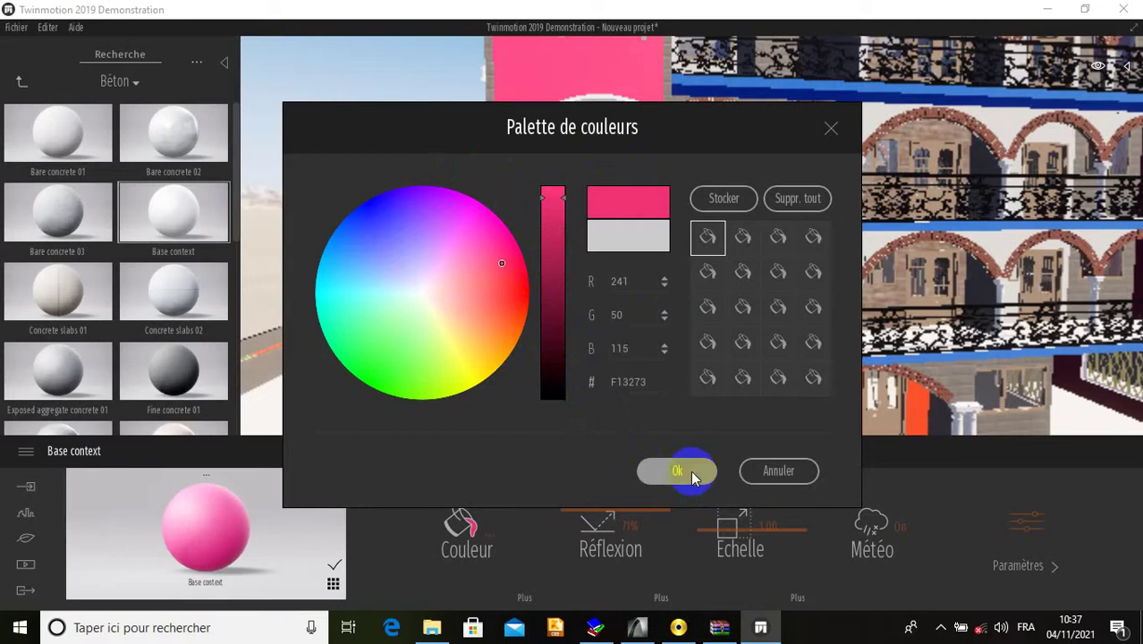
Step: Examine the recoloured wall, the arcaded balconies and the ground-floor entrance with its orange walls and white columns
scroll(484, 298, "down", 3)
middle_click_drag(605, 256, 589, 262)
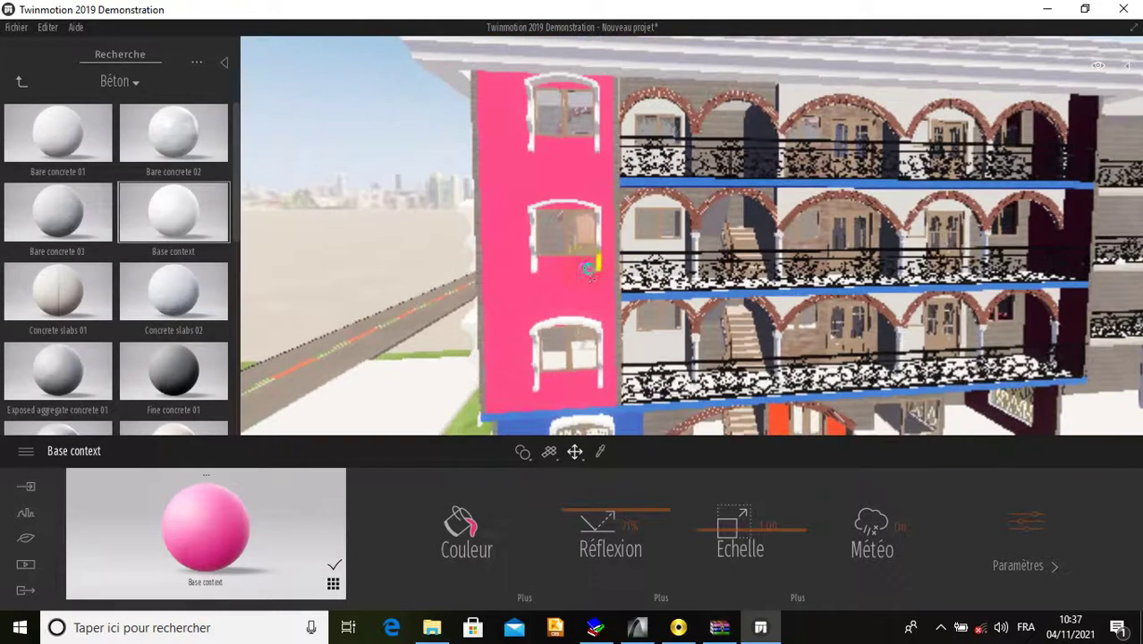
right_click_drag(587, 268, 484, 274)
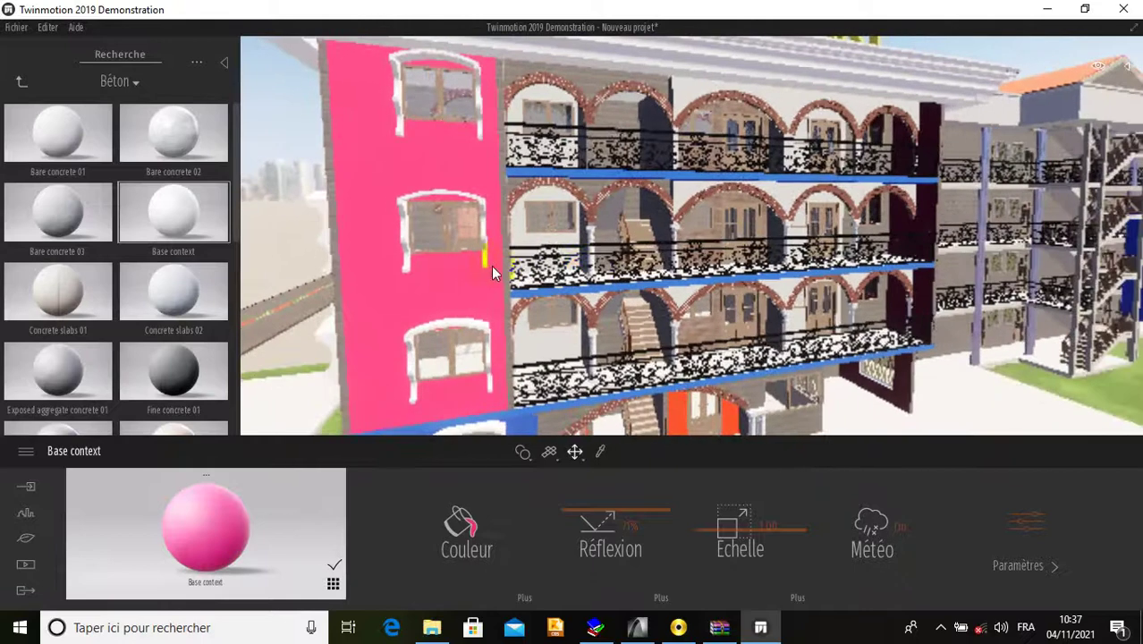
scroll(491, 267, "up", 4)
scroll(687, 252, "up", 5)
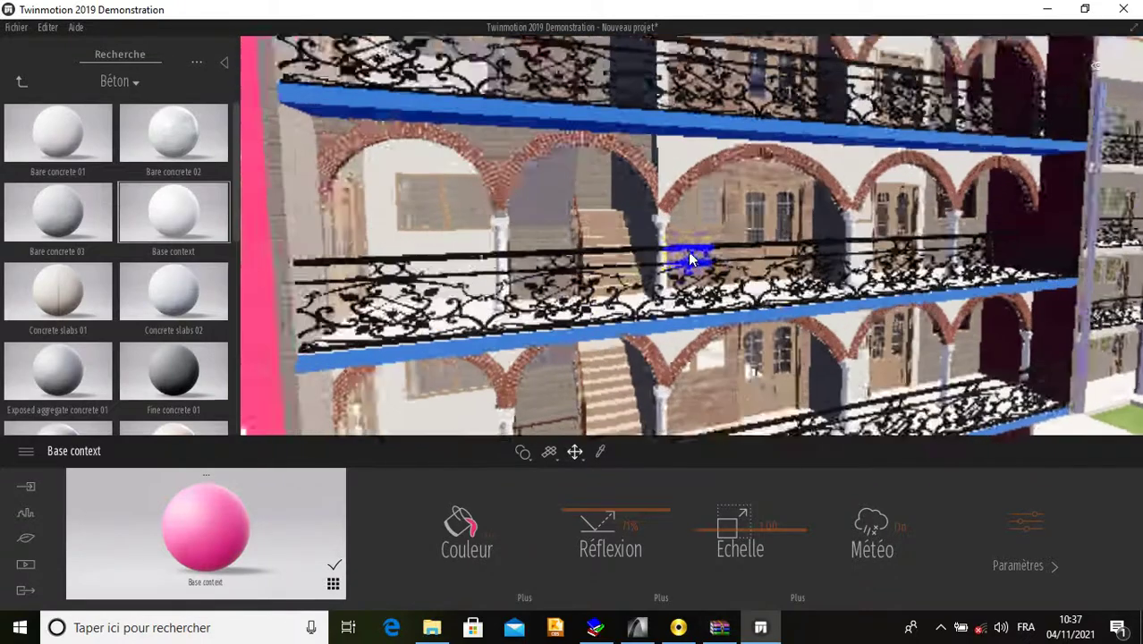
scroll(680, 249, "down", 5)
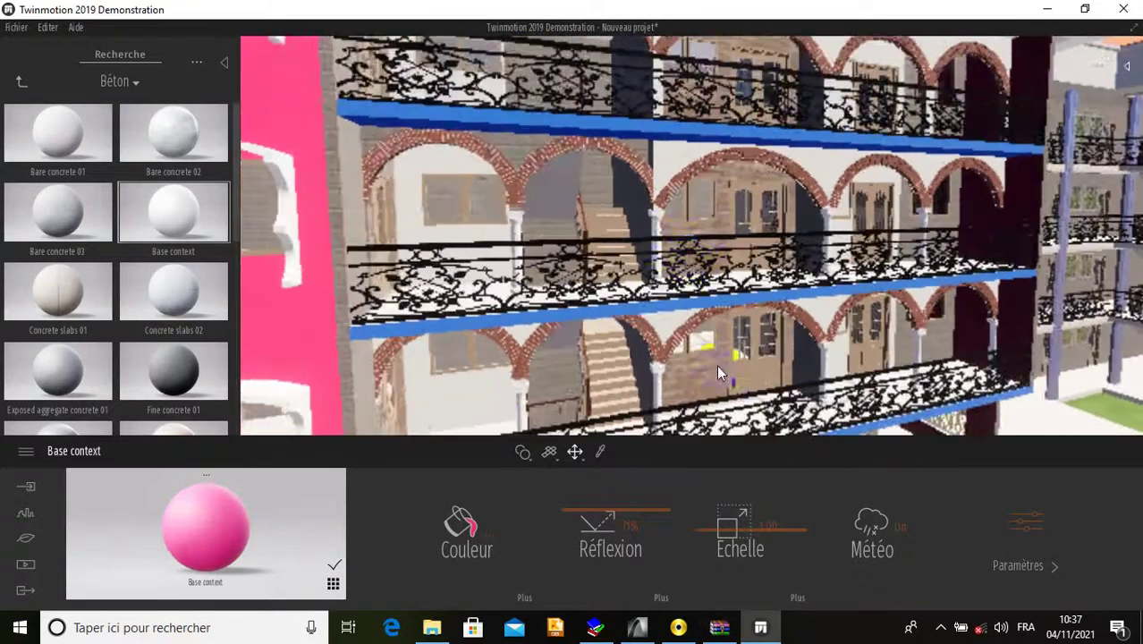
scroll(716, 365, "up", 4)
middle_click_drag(716, 366, 720, 382)
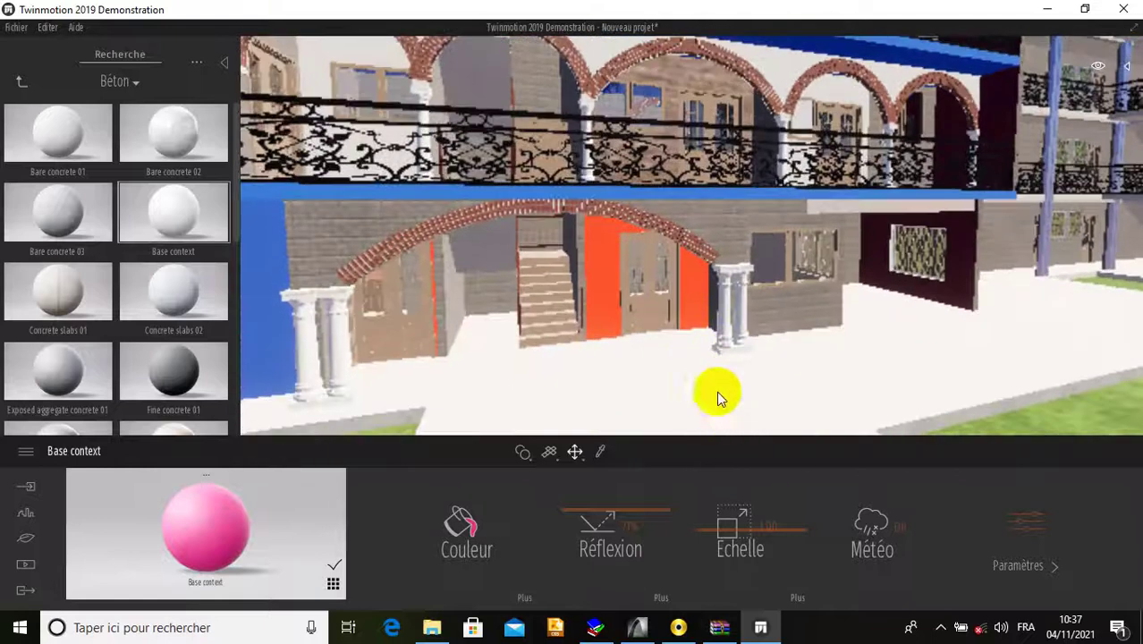
scroll(716, 387, "up", 6)
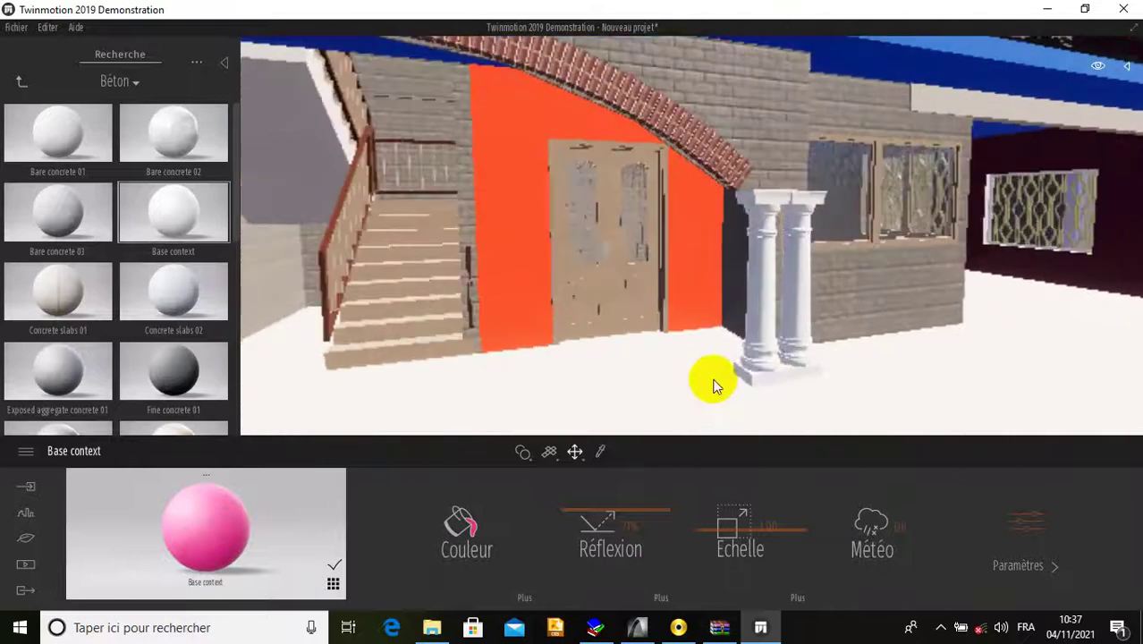
scroll(715, 386, "up", 2)
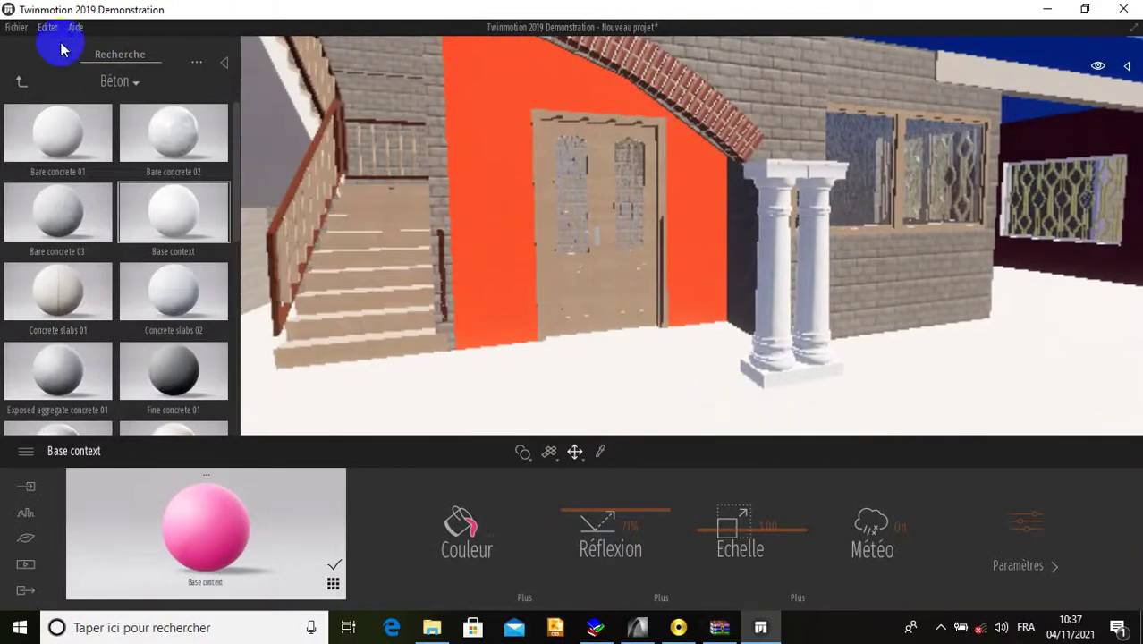
Step: Return to the Matériaux library and open its Carrelage category
left_click(20, 84)
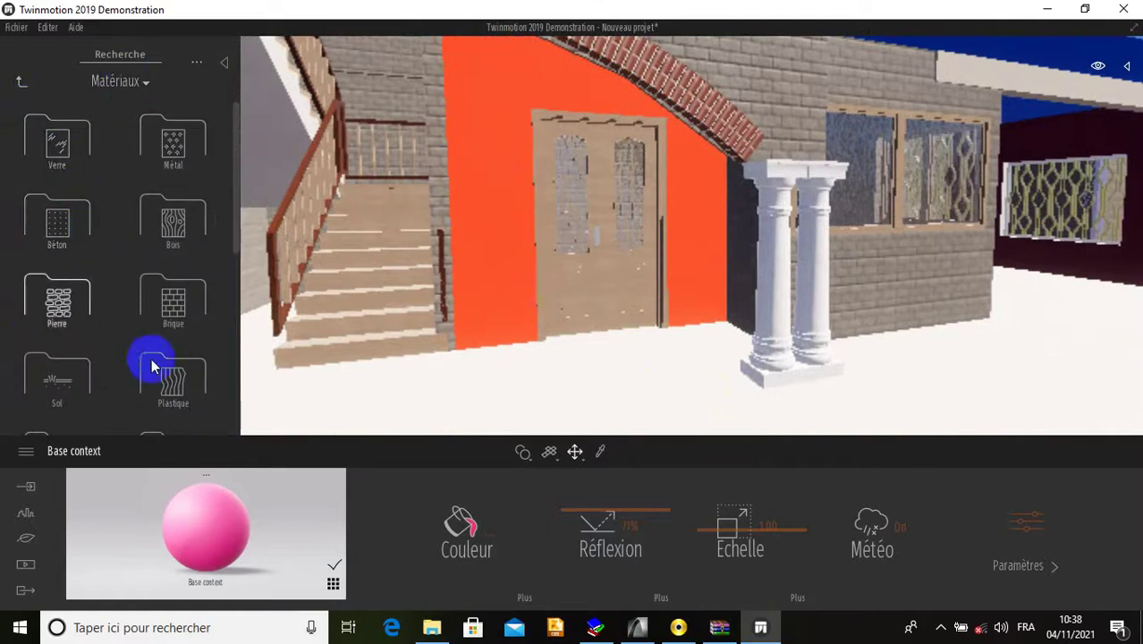
scroll(173, 308, "down", 2)
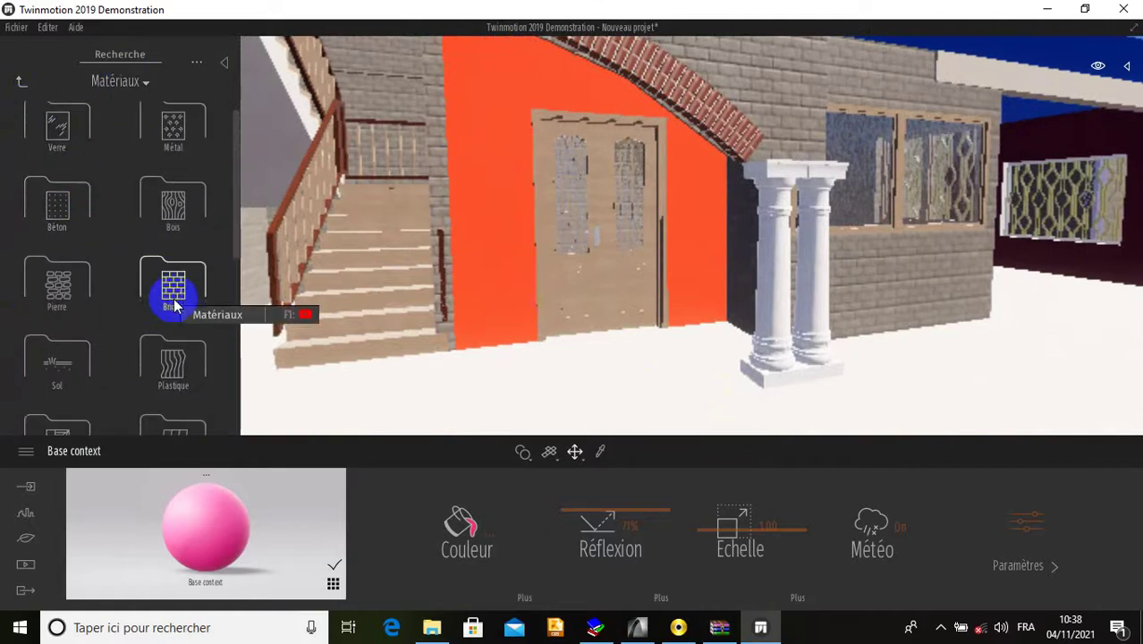
scroll(179, 317, "down", 2)
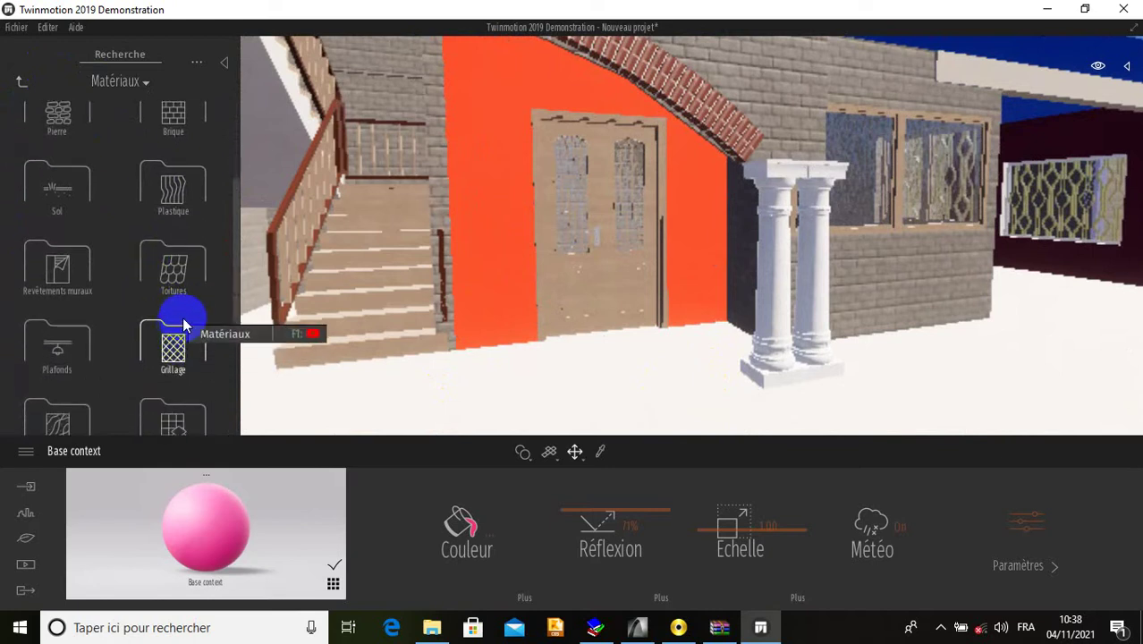
left_click_drag(198, 332, 274, 322)
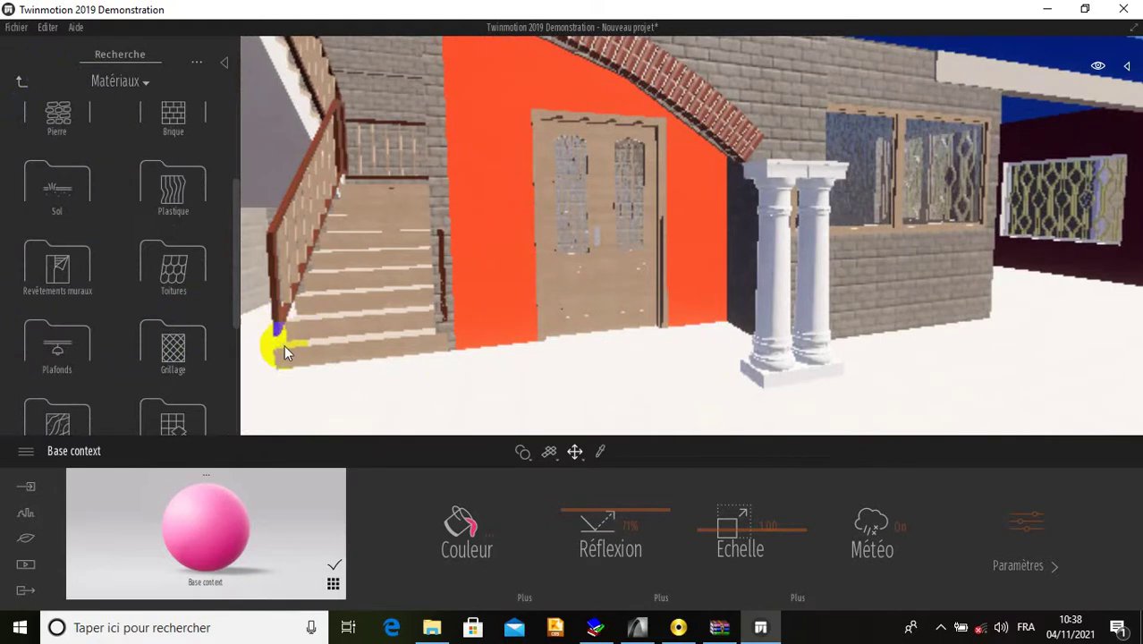
left_click_drag(296, 356, 339, 375)
left_click_drag(332, 380, 263, 368)
left_click_drag(340, 387, 171, 356)
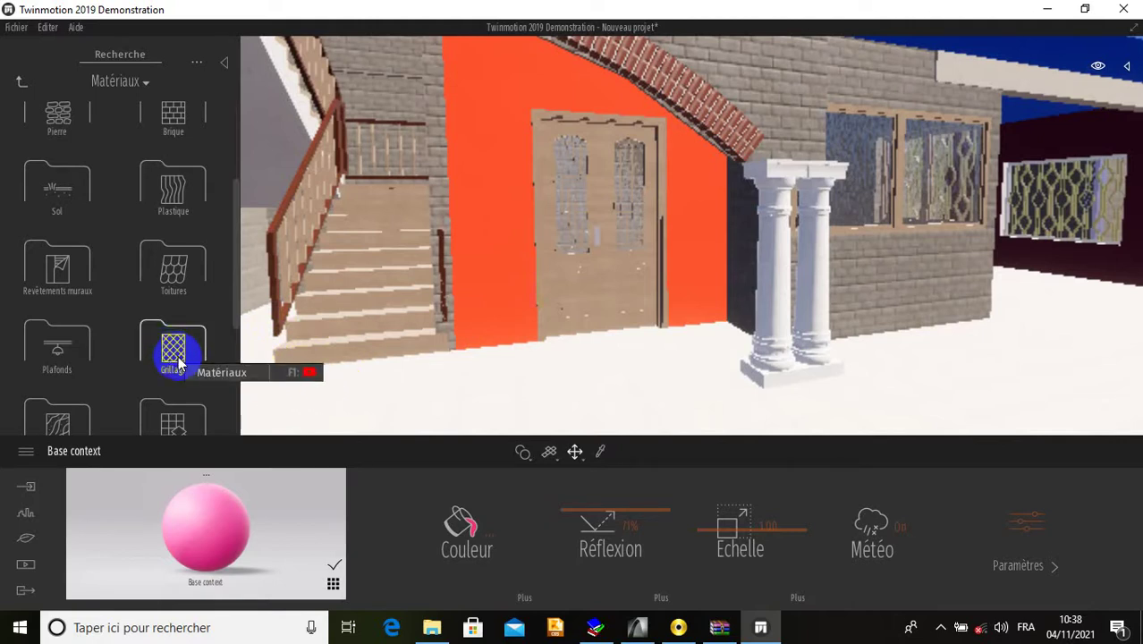
scroll(171, 362, "down", 1)
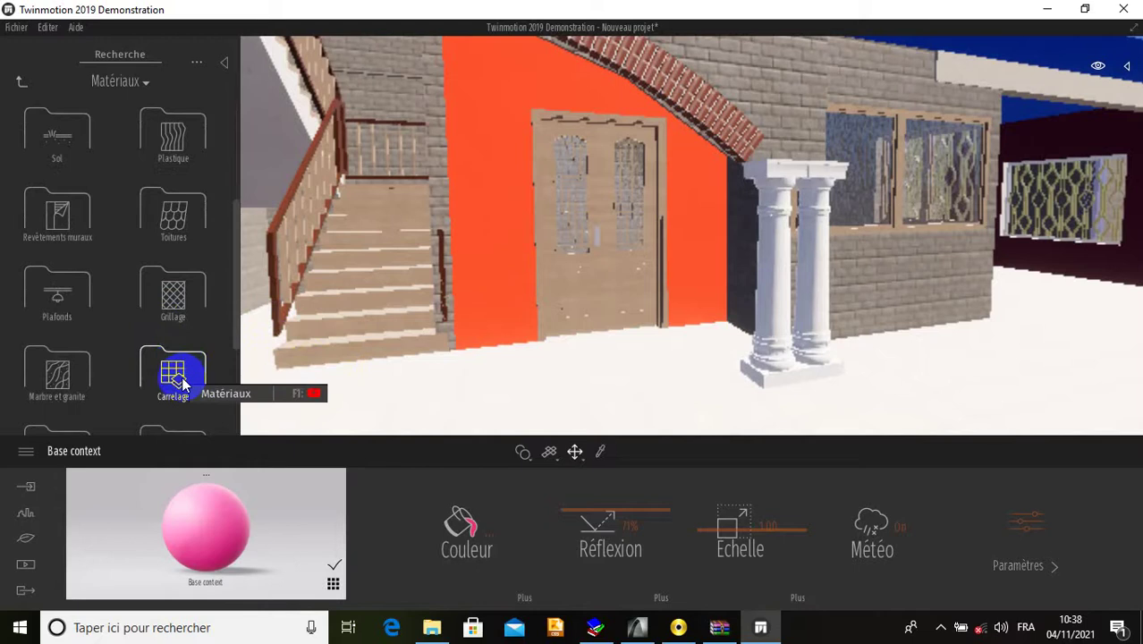
left_click(181, 379)
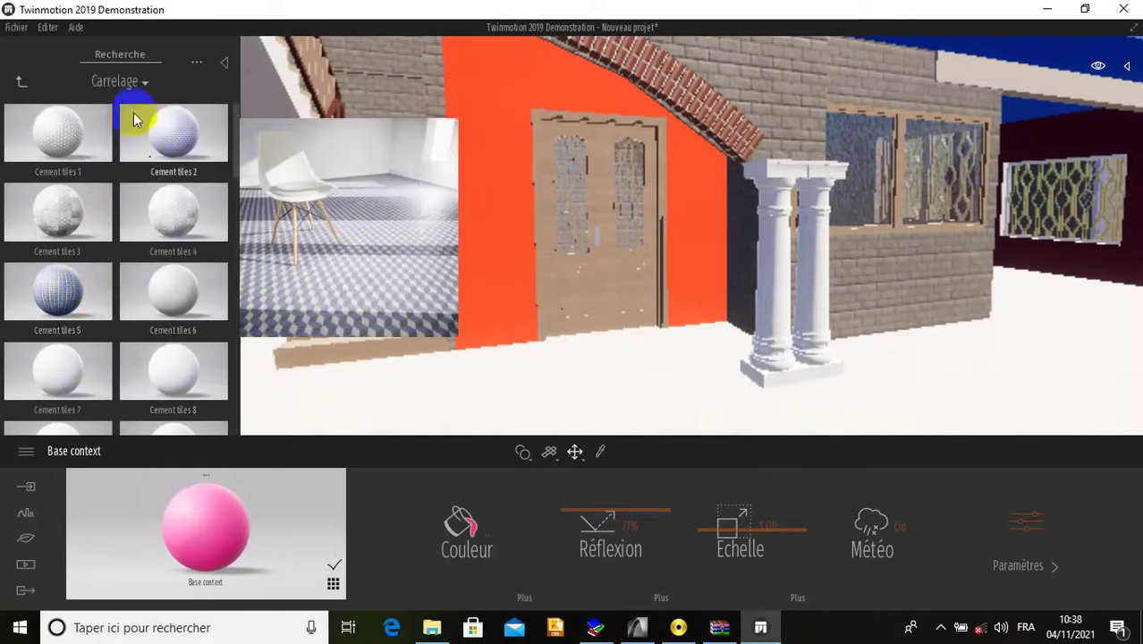
Step: Apply the Cement tiles 5 material to the terrace floor in front of the ground-floor entrance
scroll(83, 159, "down", 1)
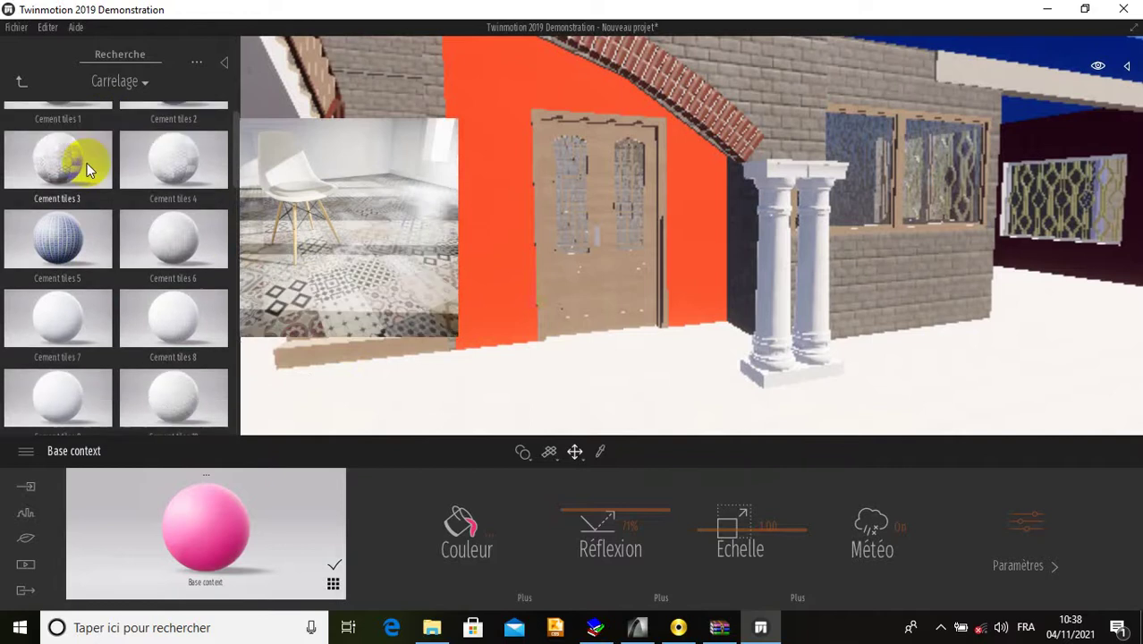
scroll(88, 163, "down", 3)
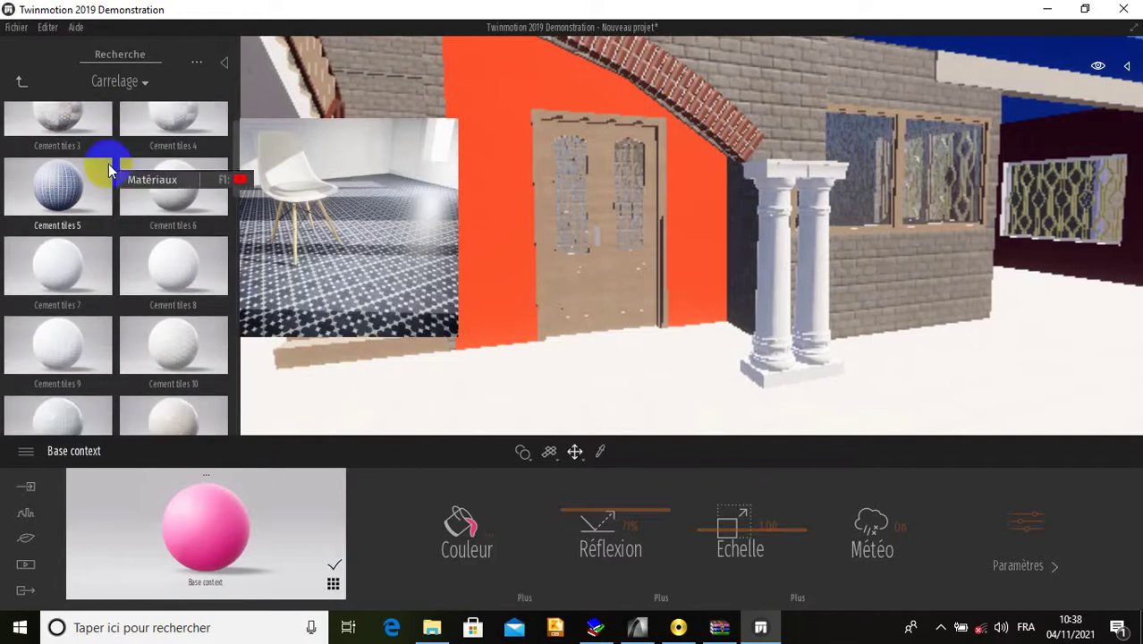
scroll(95, 163, "up", 4)
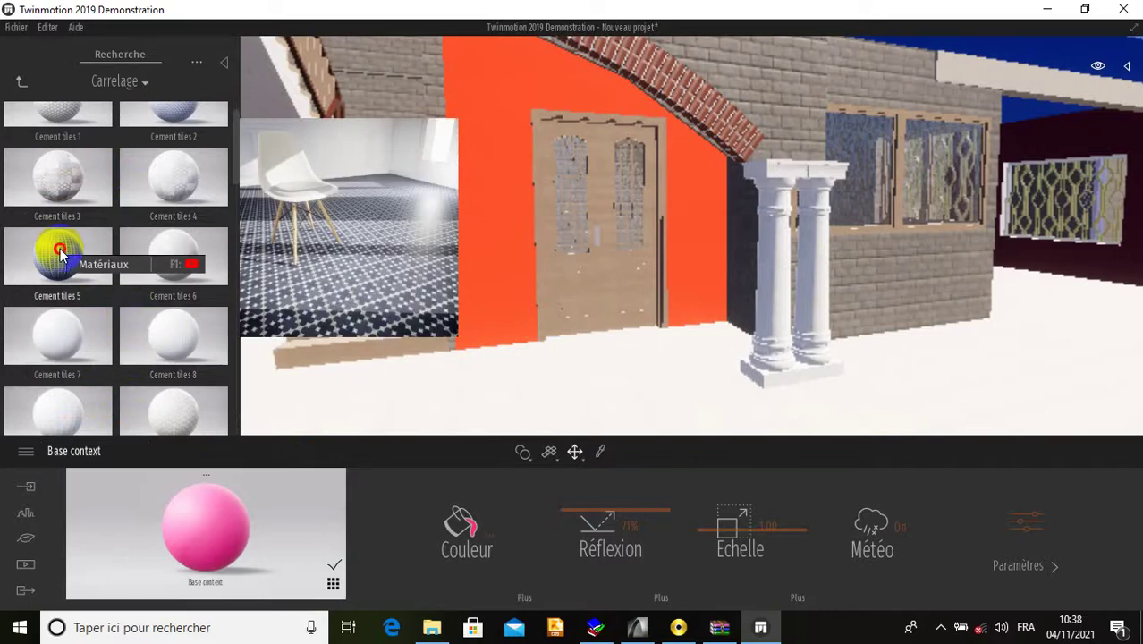
left_click_drag(60, 248, 596, 422)
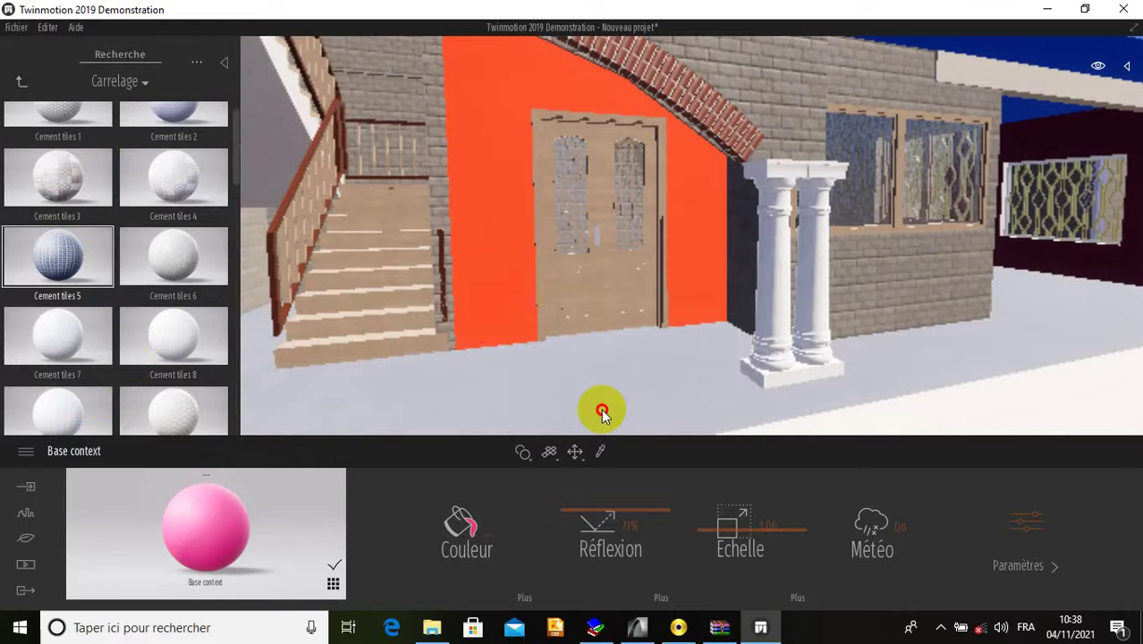
scroll(616, 396, "up", 5)
middle_click_drag(616, 396, 612, 349)
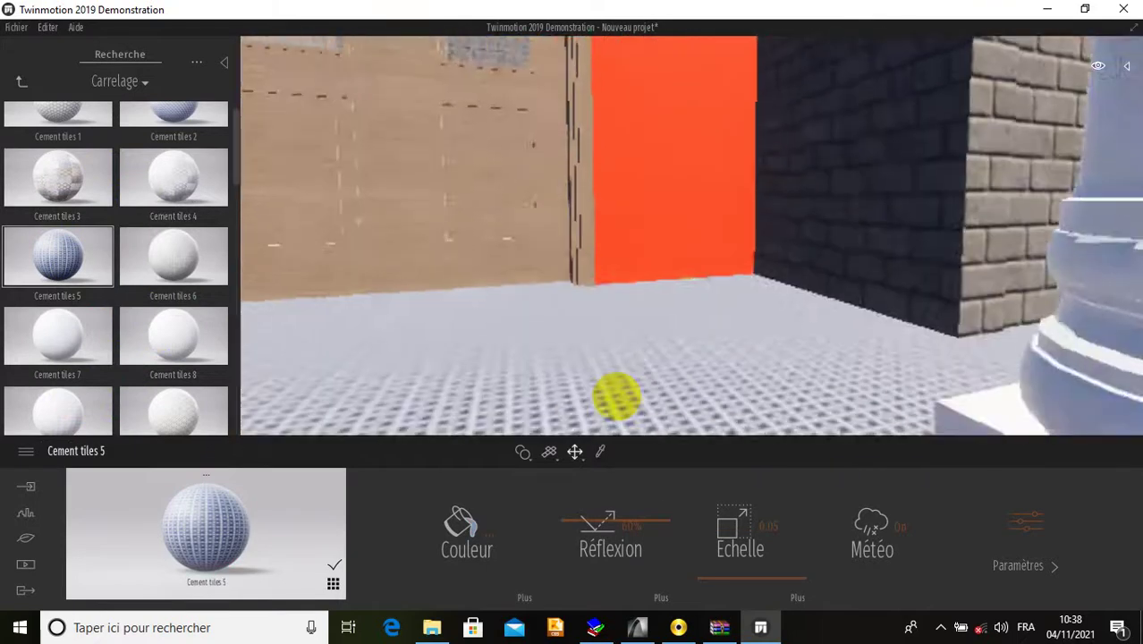
Step: Set the scale of the terrace floor's Cement tiles 5 material to 0.42 and check the pattern around the entrance
scroll(616, 396, "down", 5)
scroll(628, 324, "up", 4)
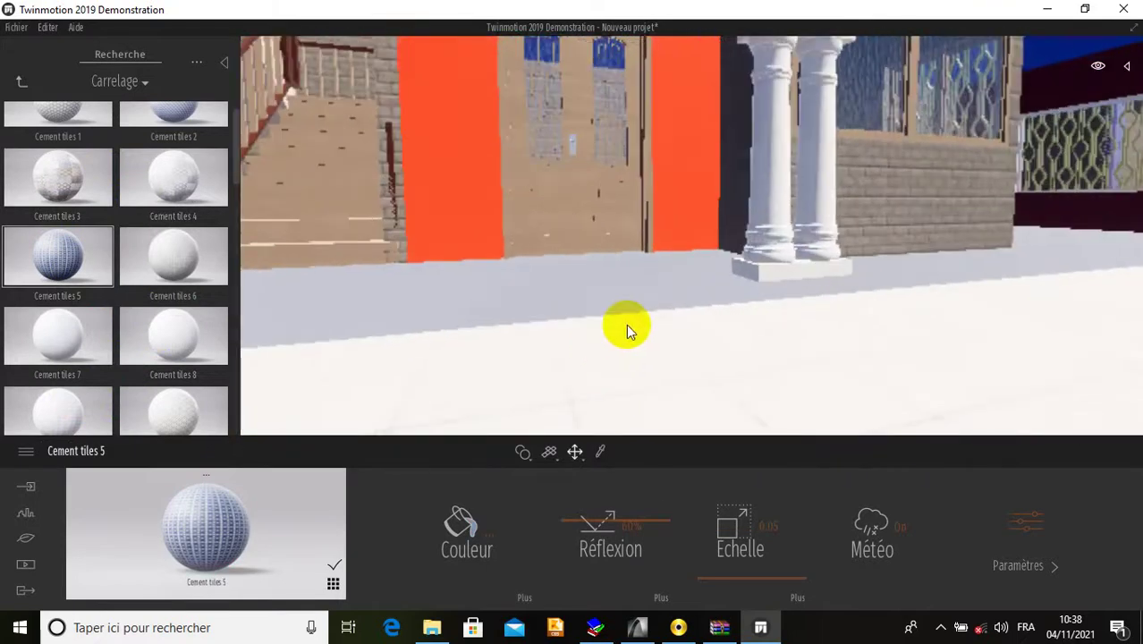
scroll(627, 324, "down", 3)
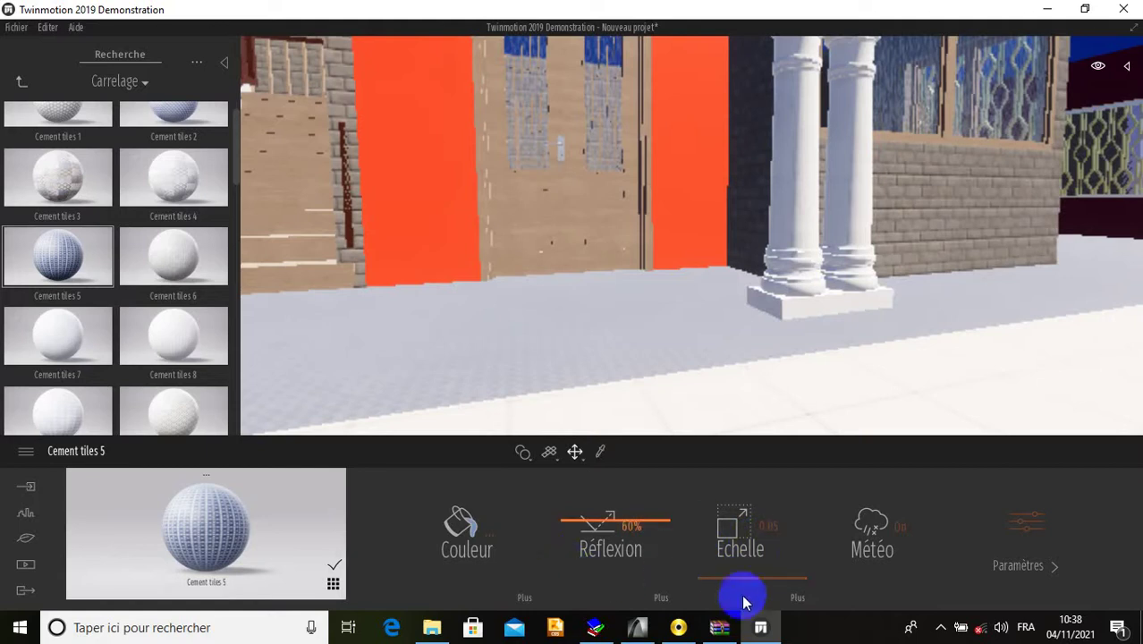
left_click_drag(749, 587, 736, 559)
scroll(662, 339, "down", 3)
scroll(669, 263, "down", 5)
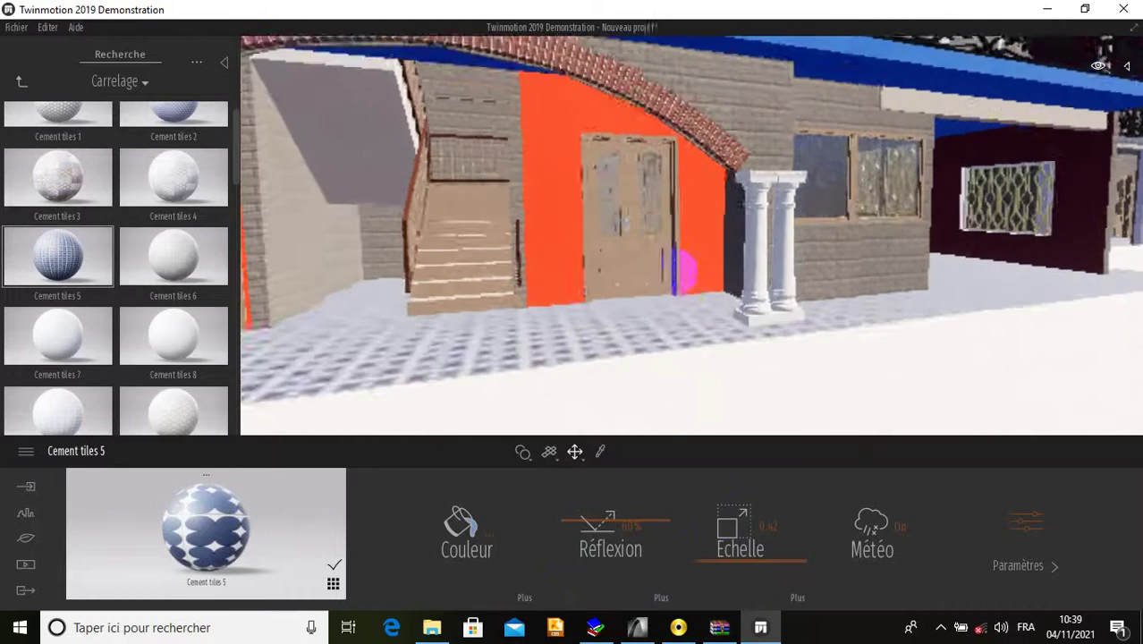
scroll(667, 264, "down", 5)
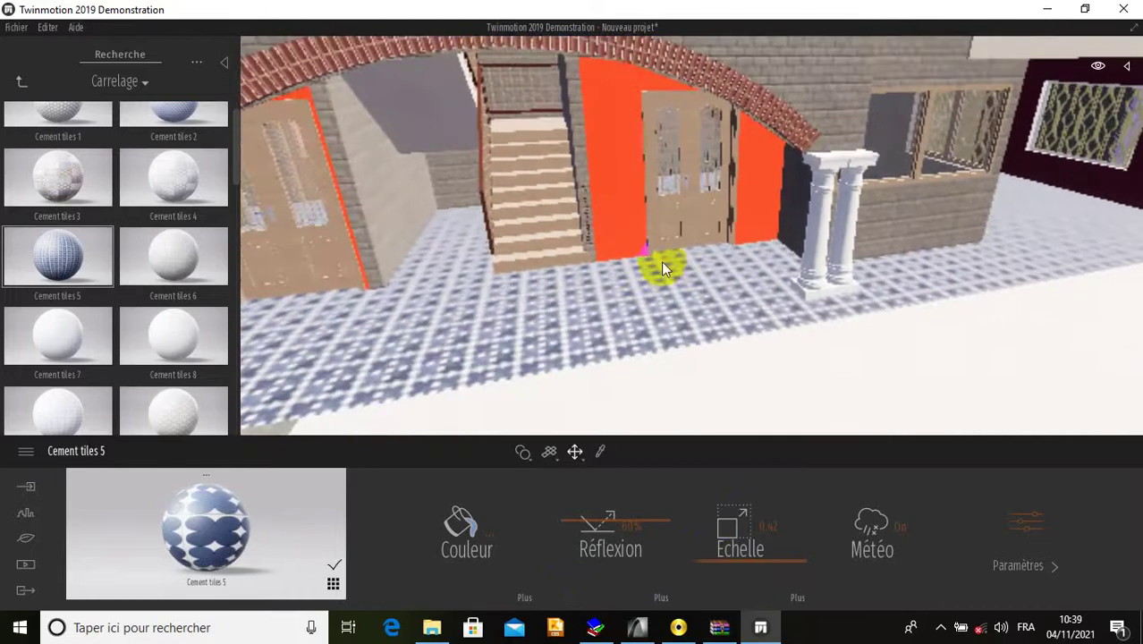
Step: Examine the first-floor balcony's tiled floor and the ground-floor entrance terrace beneath it
scroll(633, 259, "down", 3)
scroll(695, 136, "up", 3)
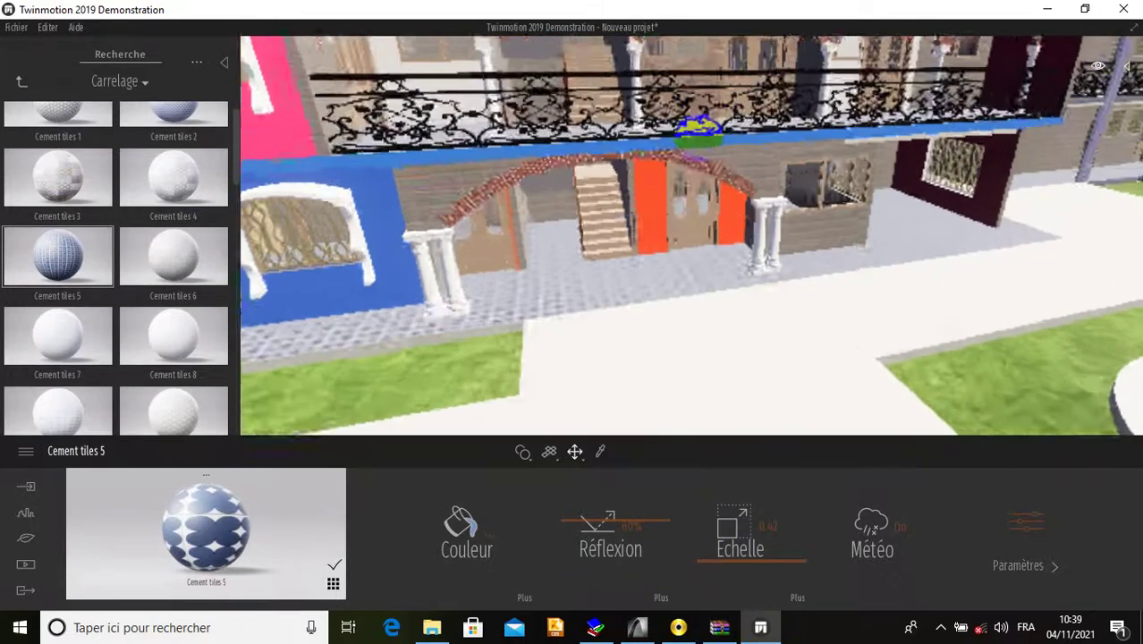
middle_click_drag(695, 138, 712, 186)
scroll(703, 231, "up", 5)
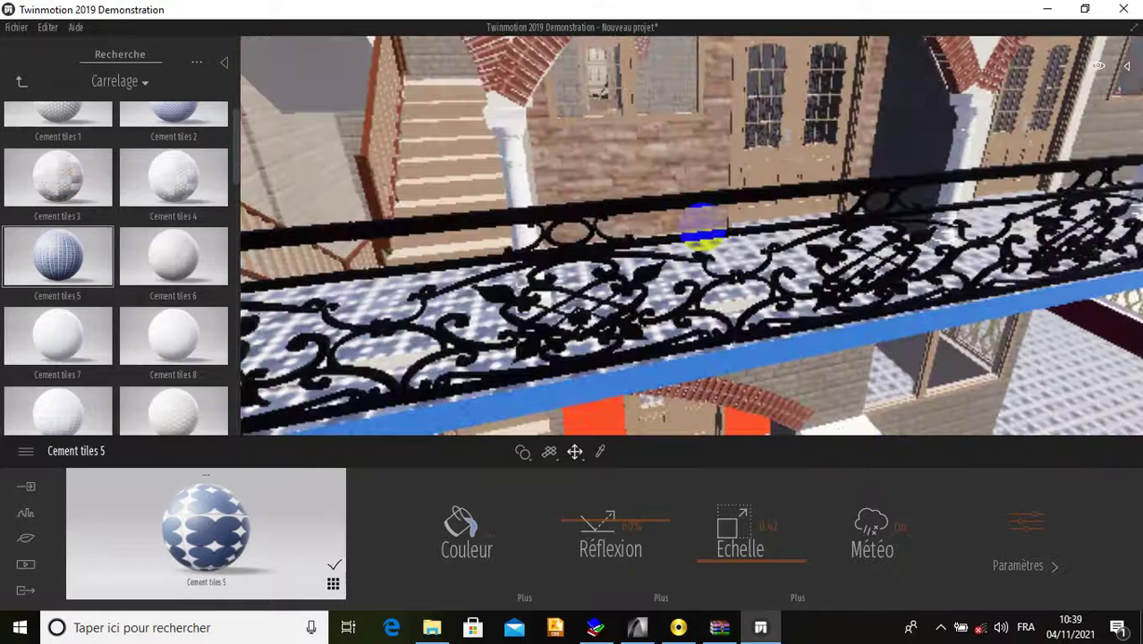
middle_click_drag(702, 393, 701, 227)
scroll(702, 227, "down", 3)
scroll(703, 311, "up", 5)
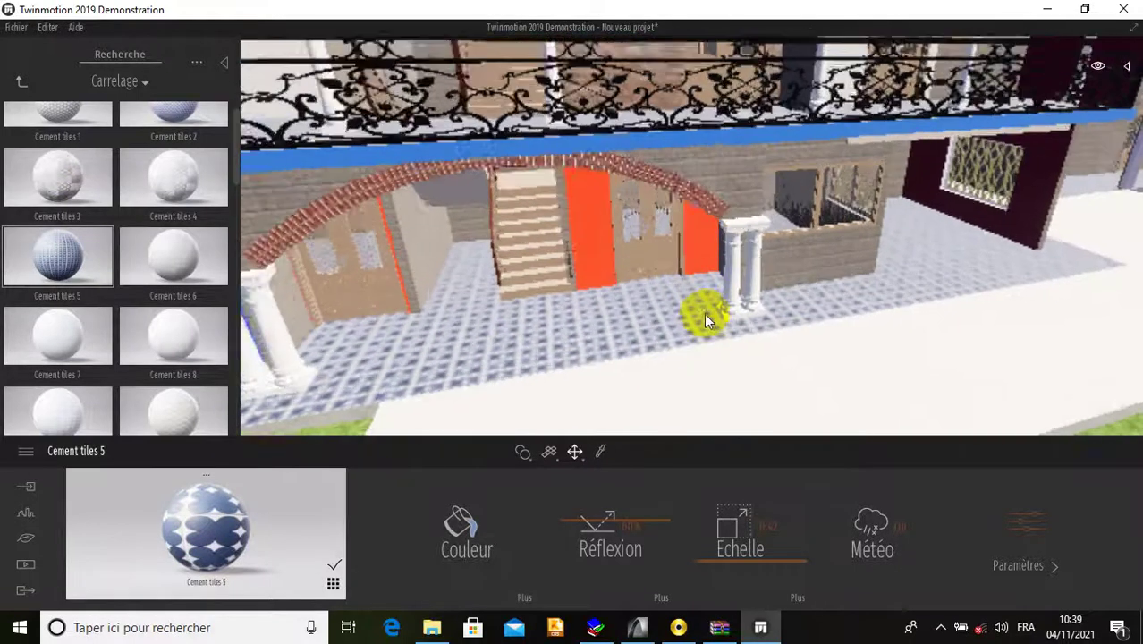
scroll(727, 313, "down", 3)
scroll(624, 312, "down", 2)
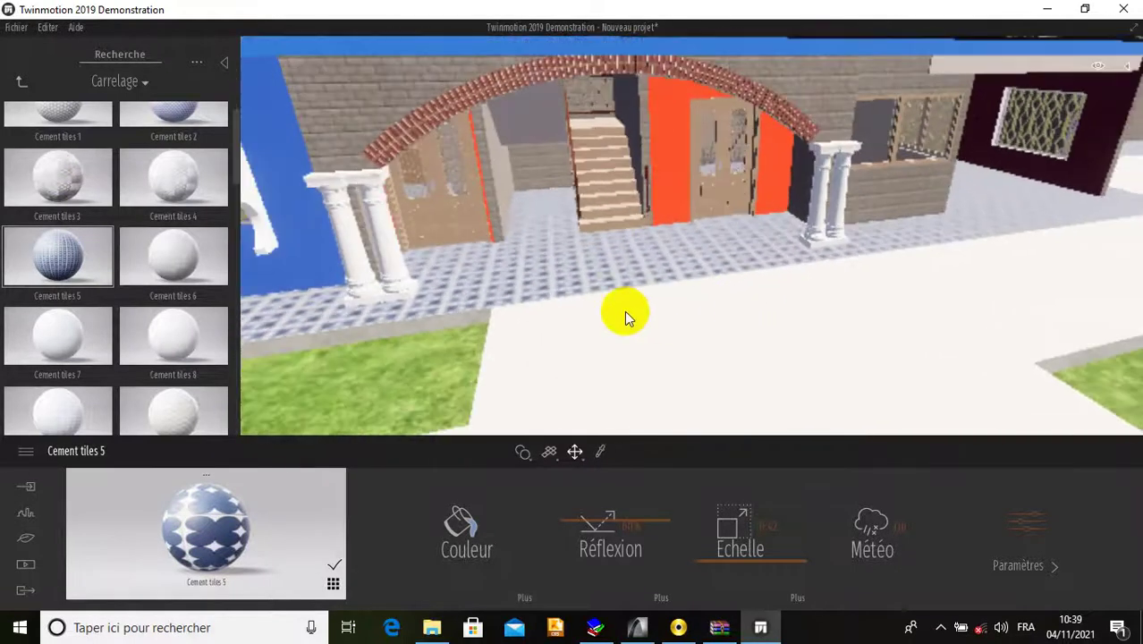
Step: Inspect the terrace floor's tile pattern up close around the white columns, staircase and entrance doors
scroll(566, 223, "up", 3)
scroll(568, 222, "down", 1)
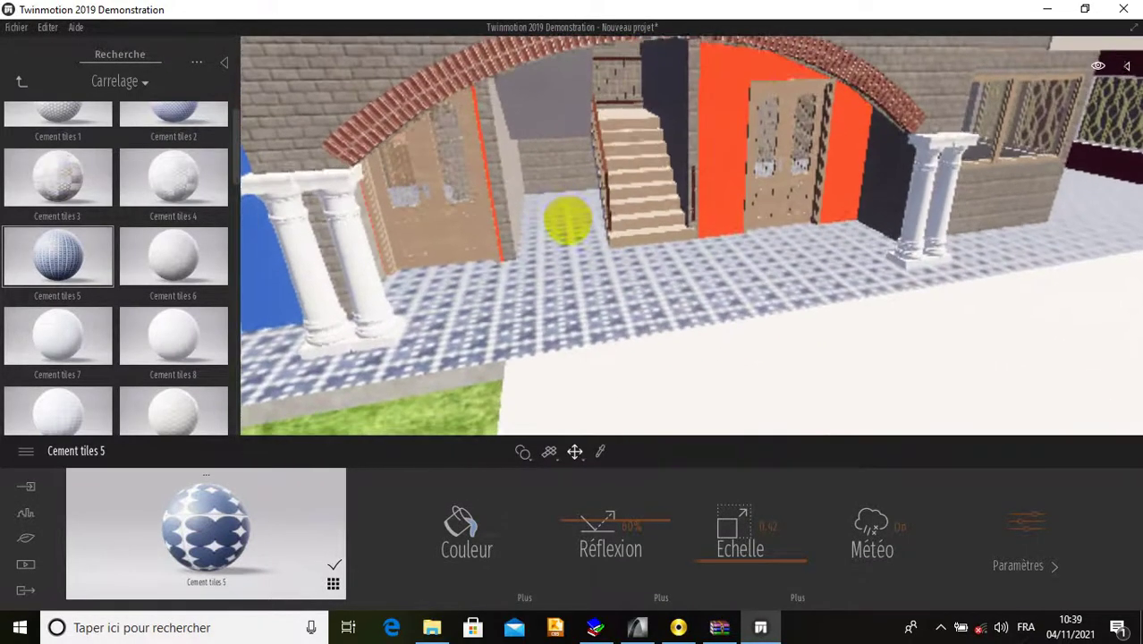
middle_click_drag(568, 221, 583, 192)
scroll(569, 221, "down", 1)
scroll(535, 309, "up", 2)
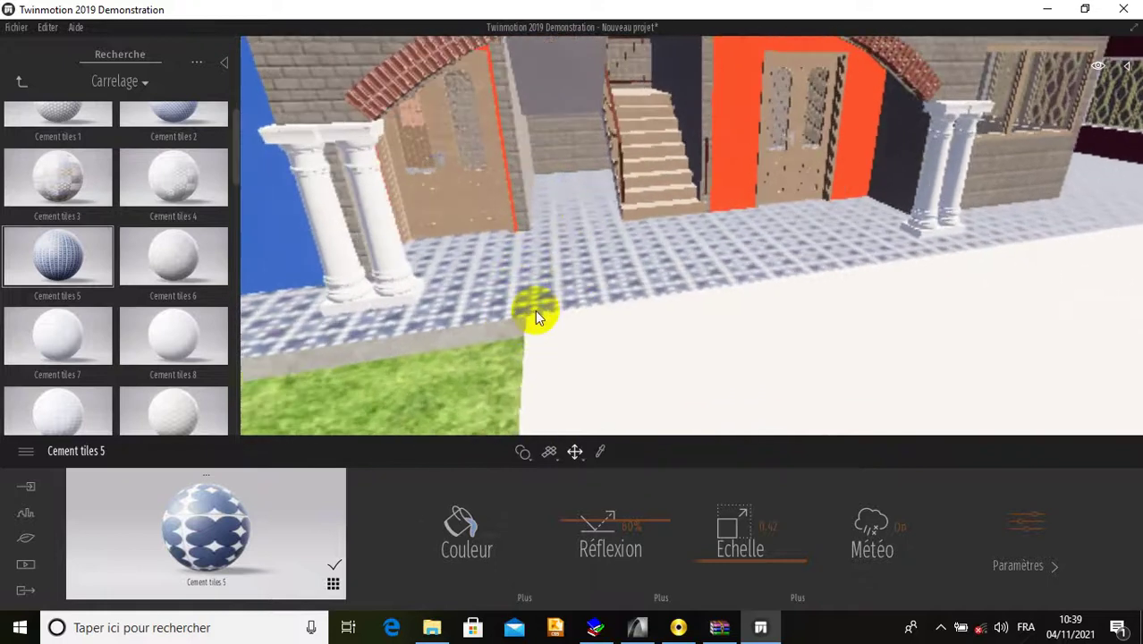
middle_click_drag(536, 309, 538, 306)
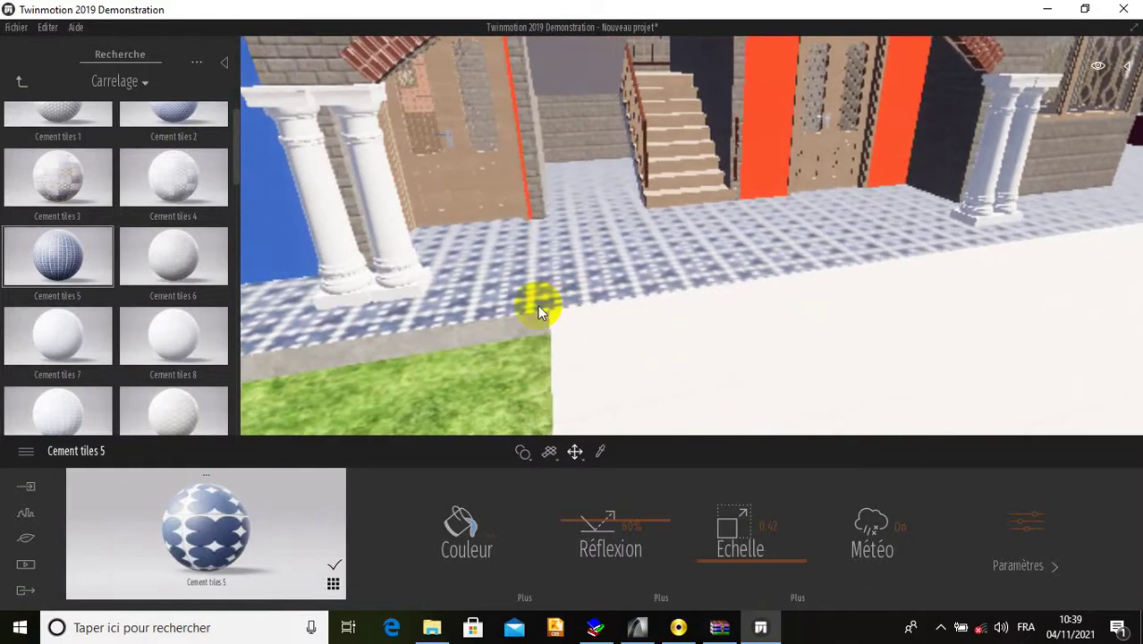
scroll(540, 302, "up", 2)
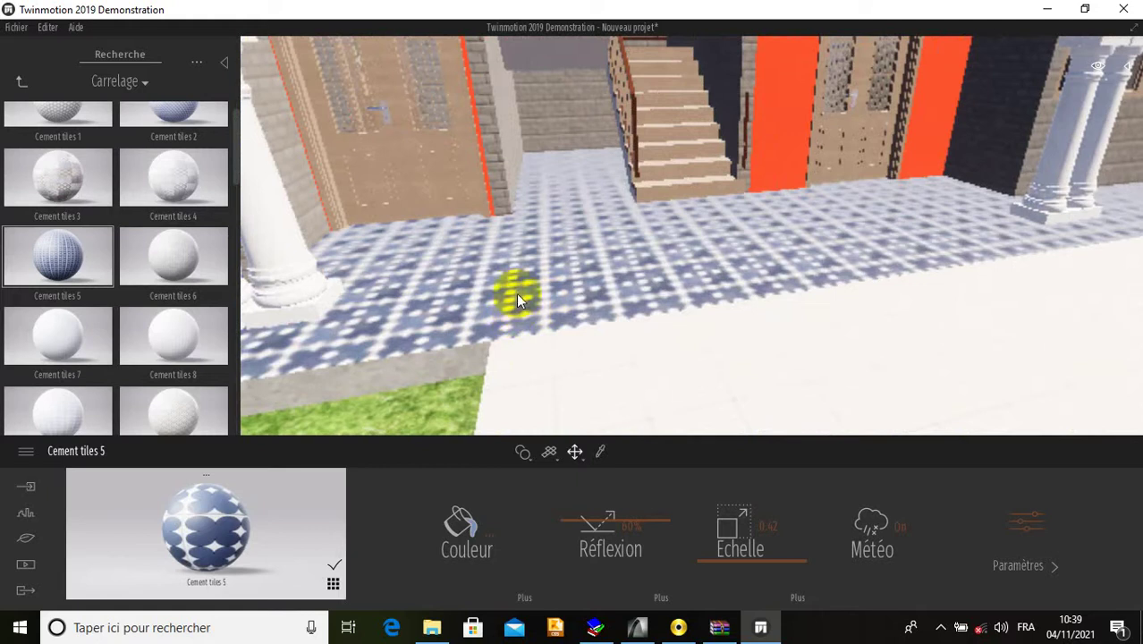
scroll(517, 286, "up", 2)
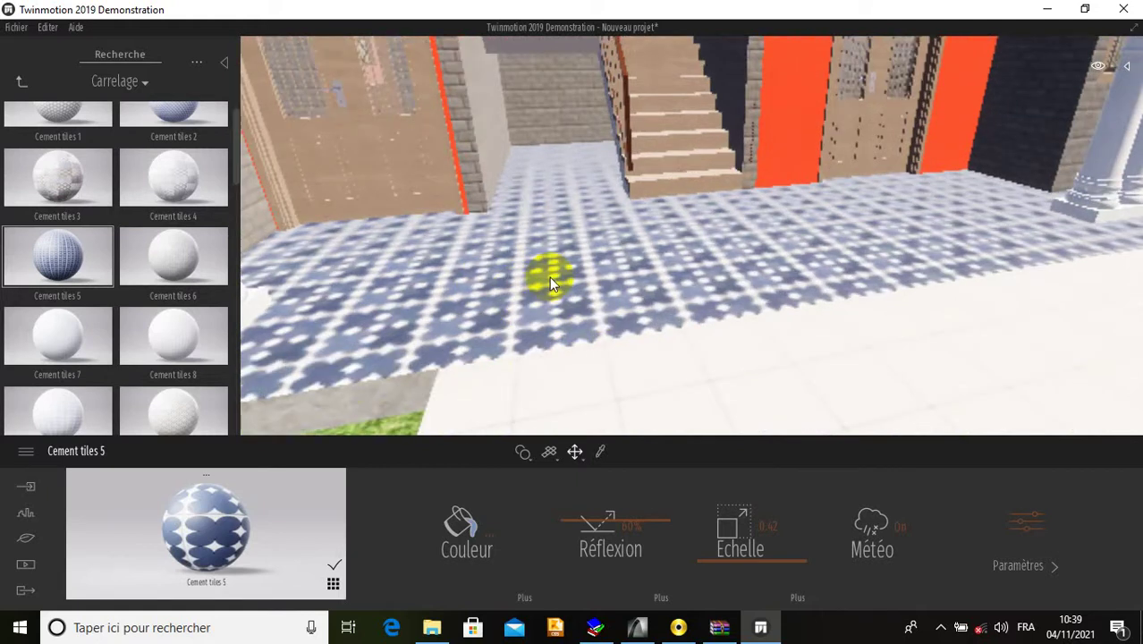
scroll(549, 278, "up", 3)
scroll(526, 299, "down", 5)
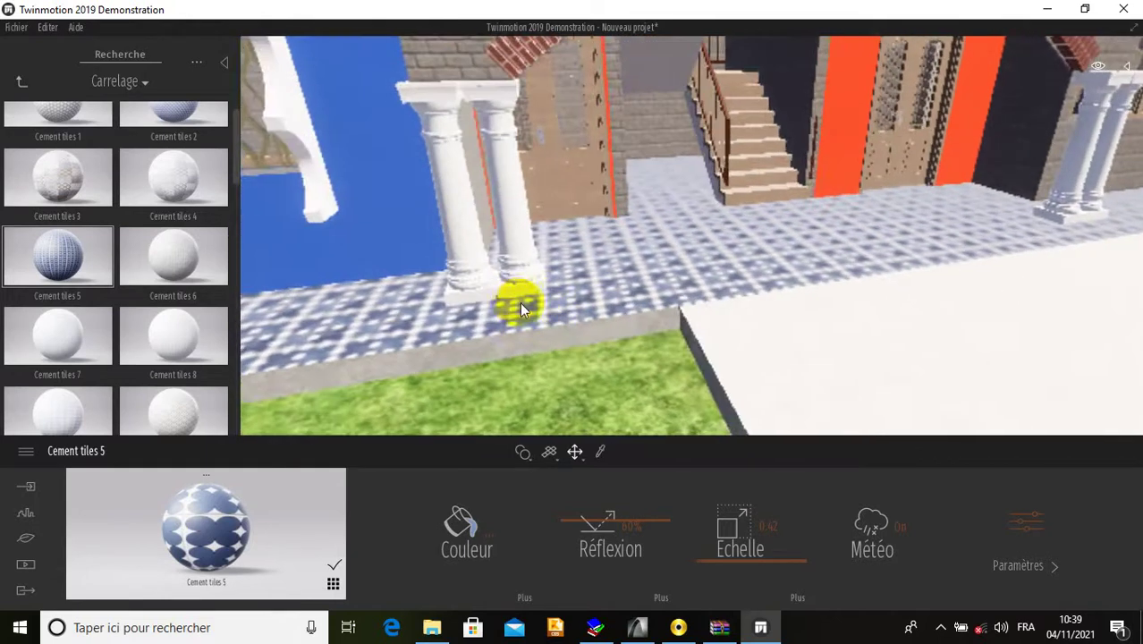
scroll(536, 304, "up", 4)
scroll(549, 308, "down", 5)
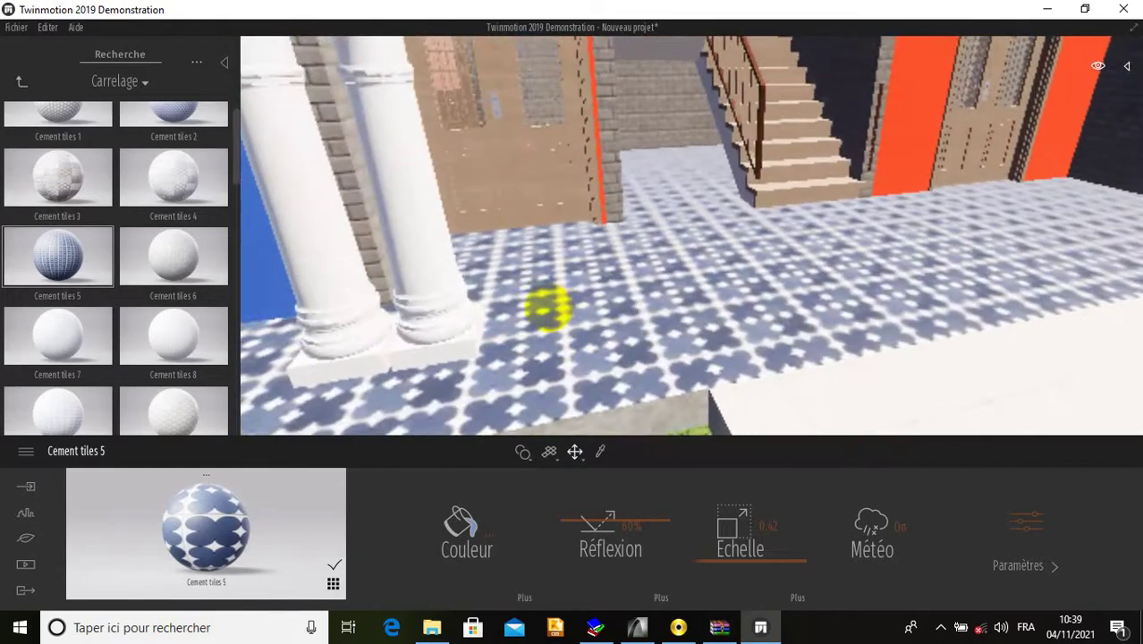
scroll(552, 295, "down", 5)
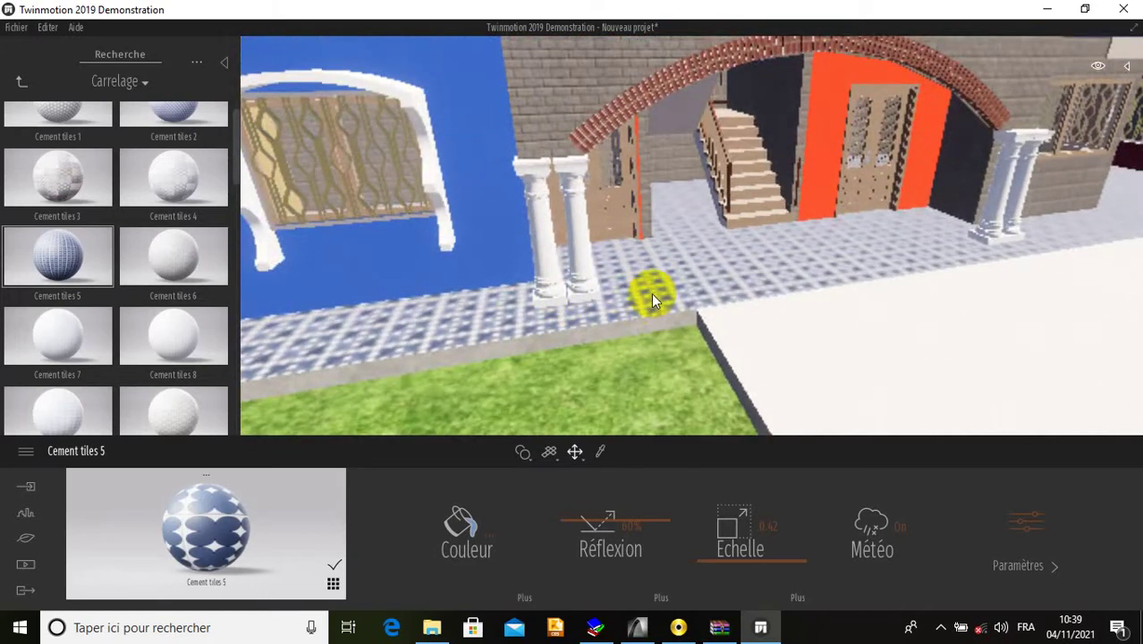
scroll(648, 299, "down", 4)
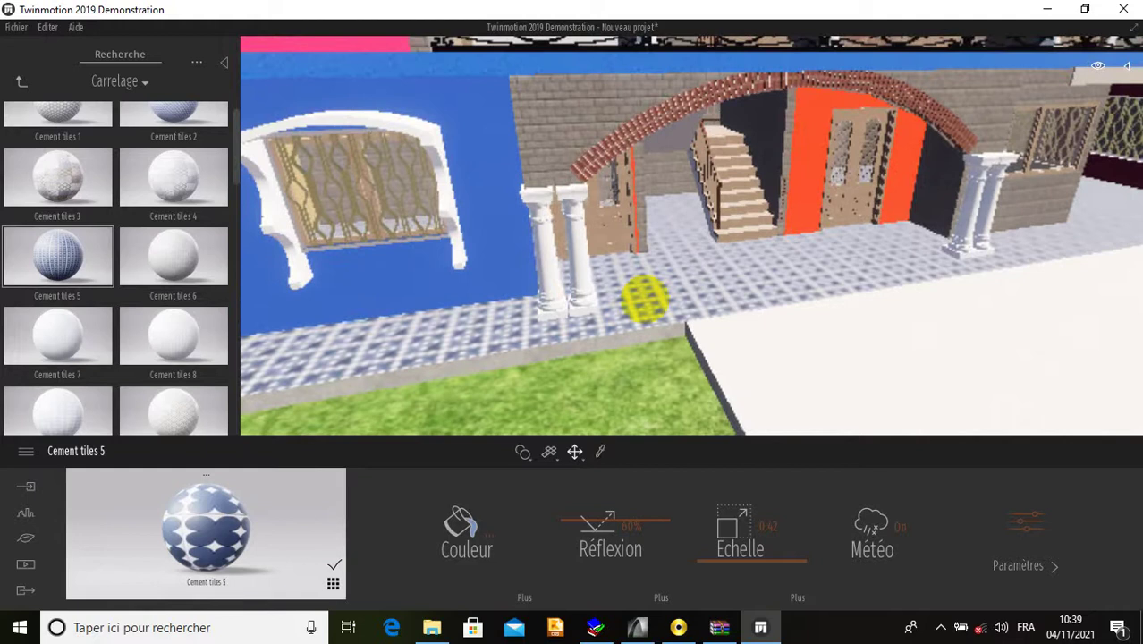
scroll(644, 299, "down", 3)
scroll(720, 128, "up", 3)
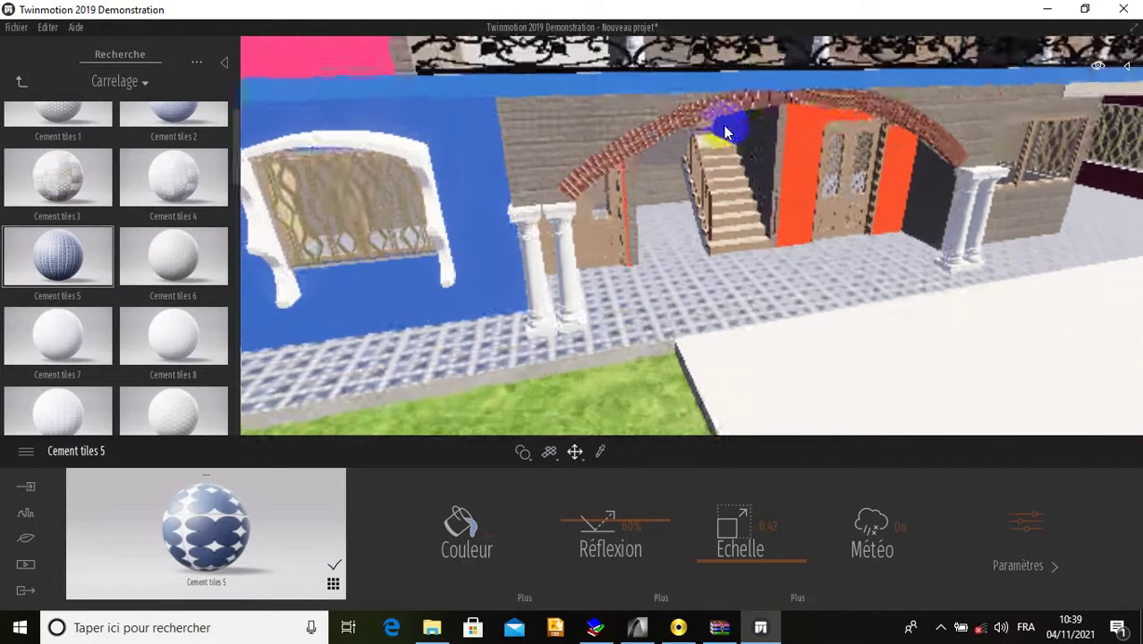
Step: Inspect the tiled floors behind the upper balcony railings and review the whole facade from a distance
mouse_move(726, 127)
middle_mouse_down()
mouse_move(729, 150)
mouse_move(739, 140)
mouse_move(726, 148)
middle_mouse_up()
scroll(727, 134, "up", 2)
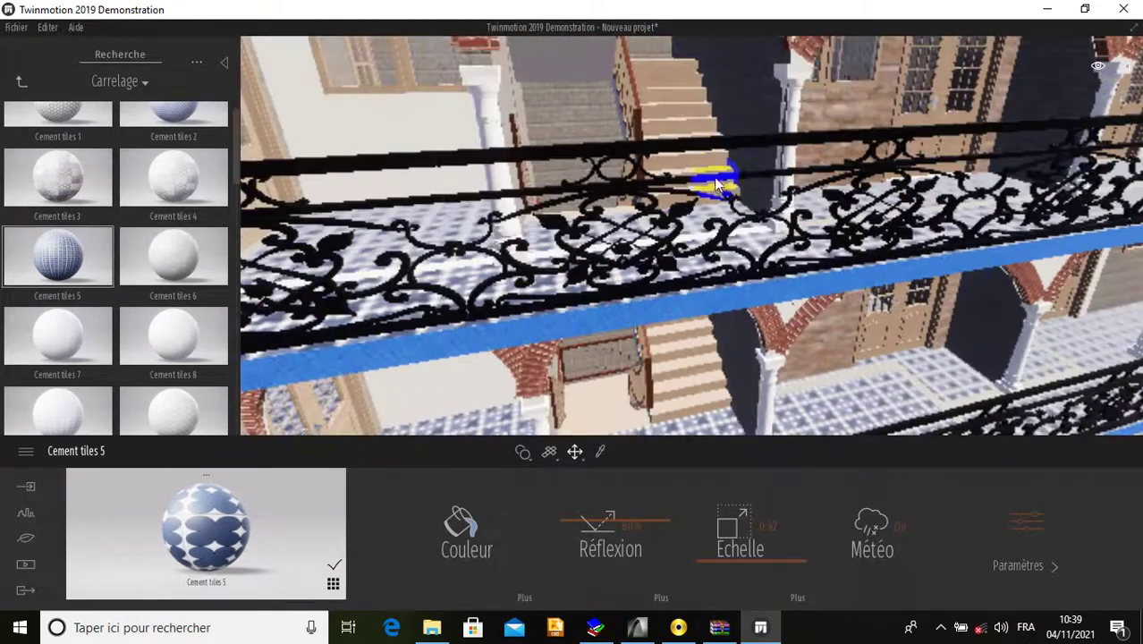
scroll(717, 181, "up", 3)
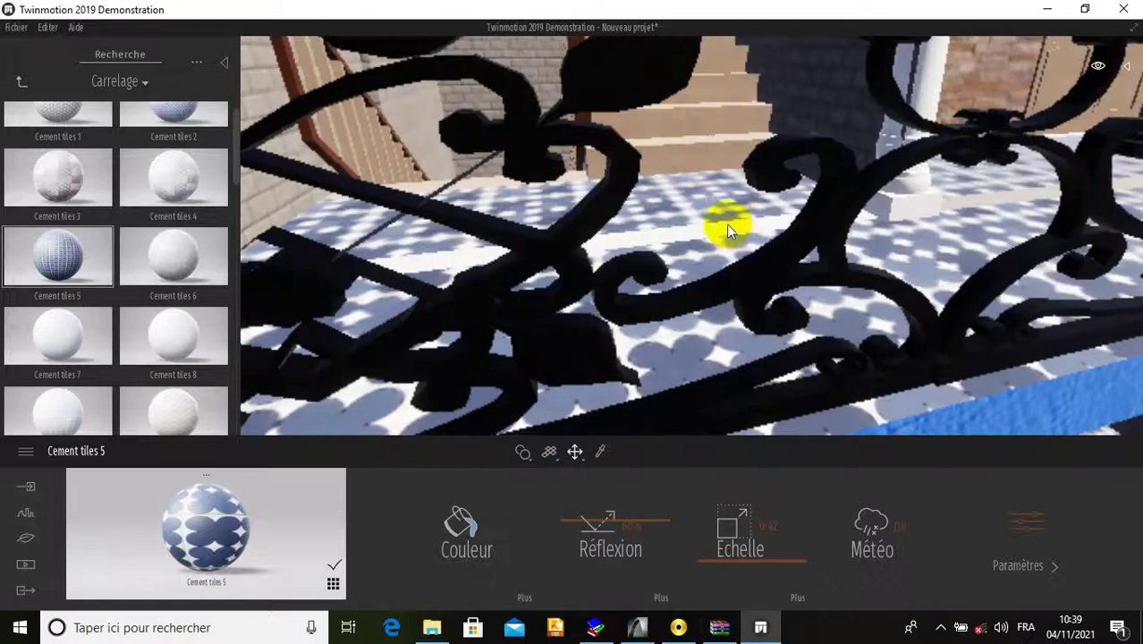
scroll(726, 224, "up", 2)
scroll(725, 225, "down", 2)
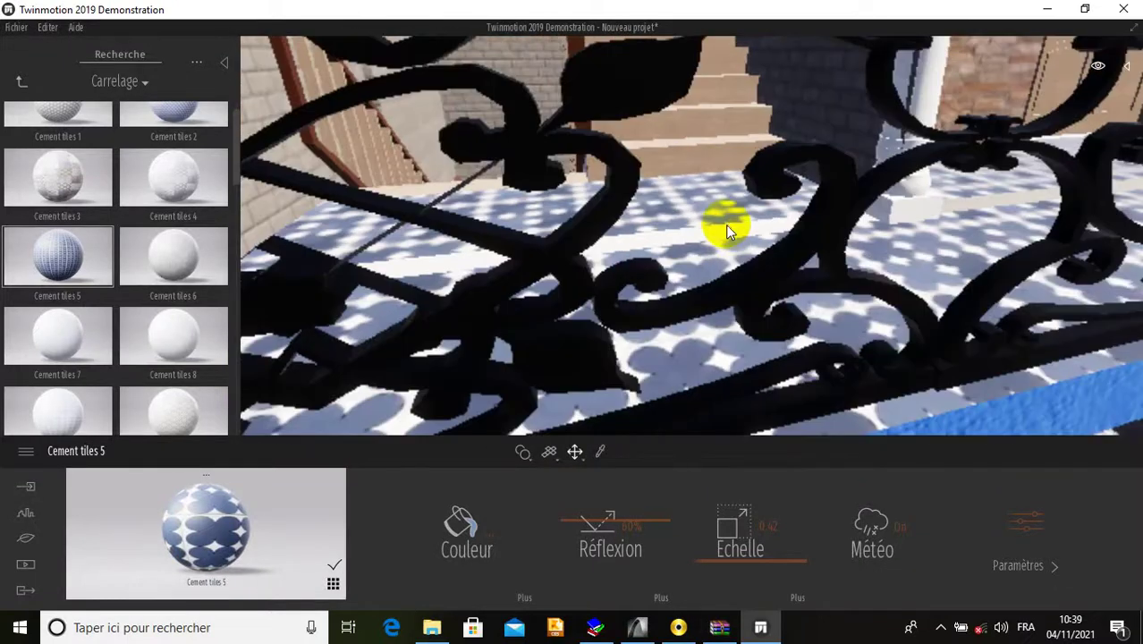
scroll(725, 224, "up", 1)
scroll(725, 224, "down", 4)
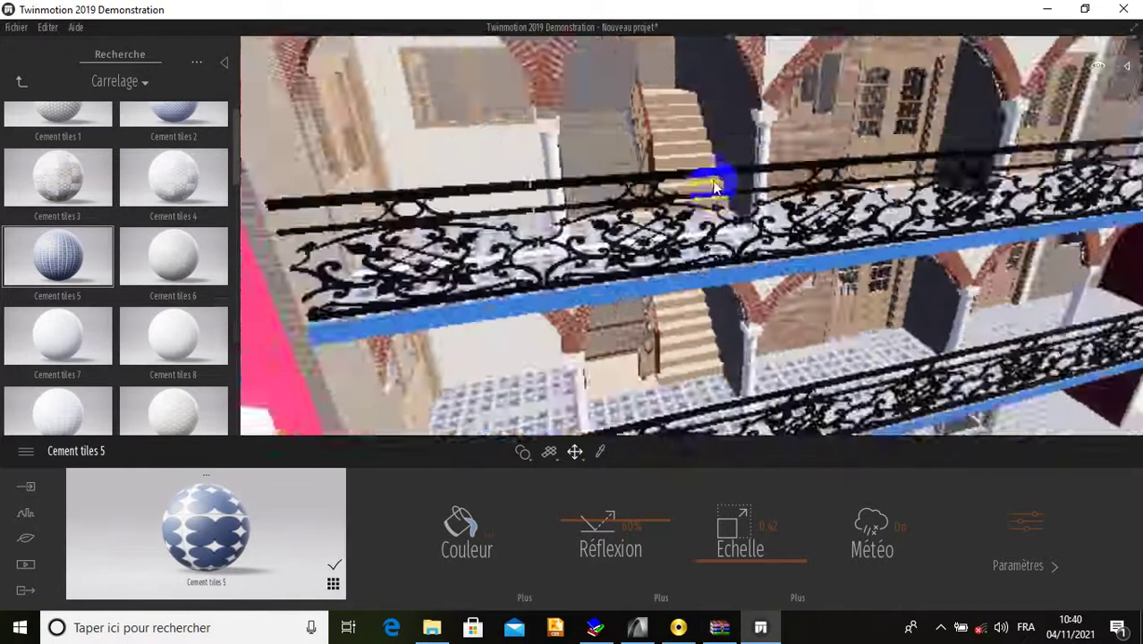
scroll(712, 185, "down", 5)
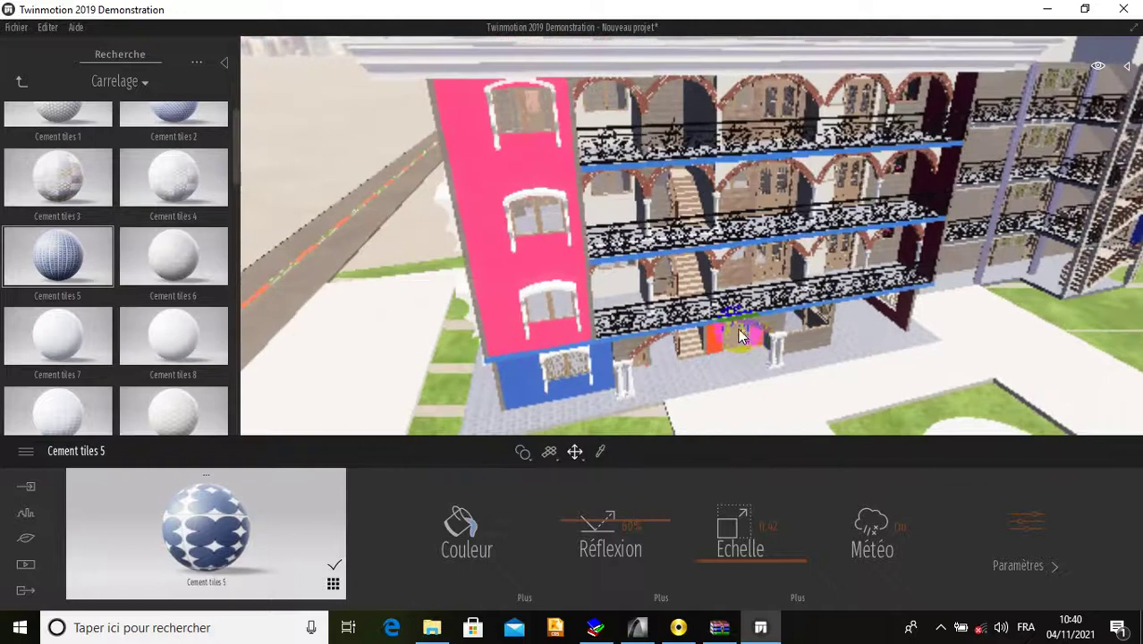
left_click_drag(739, 336, 714, 304)
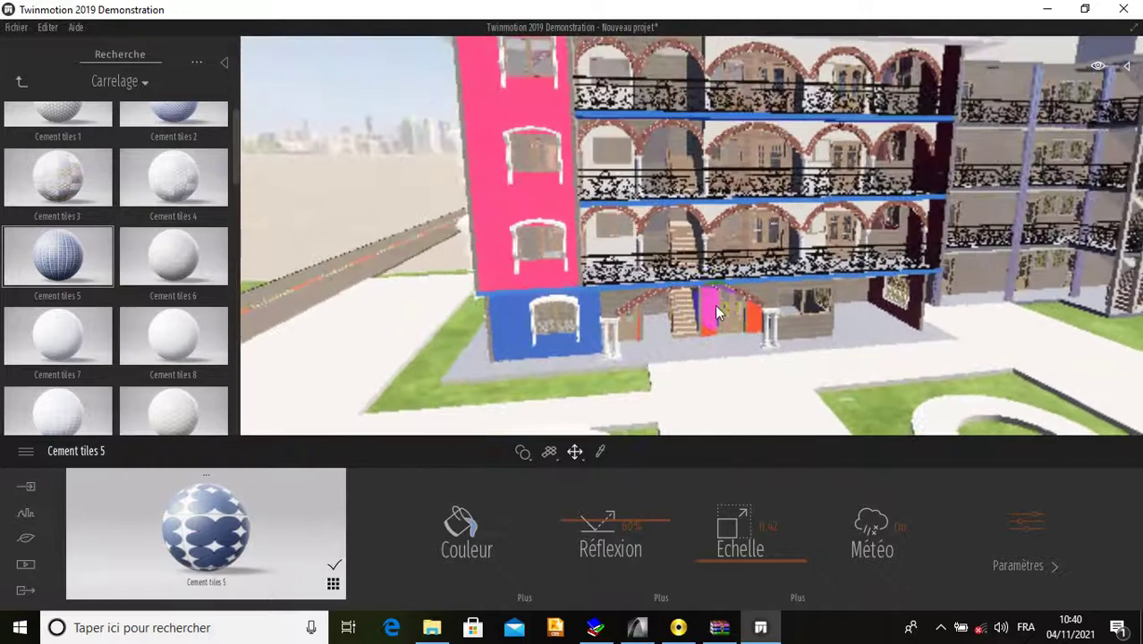
scroll(714, 304, "down", 5)
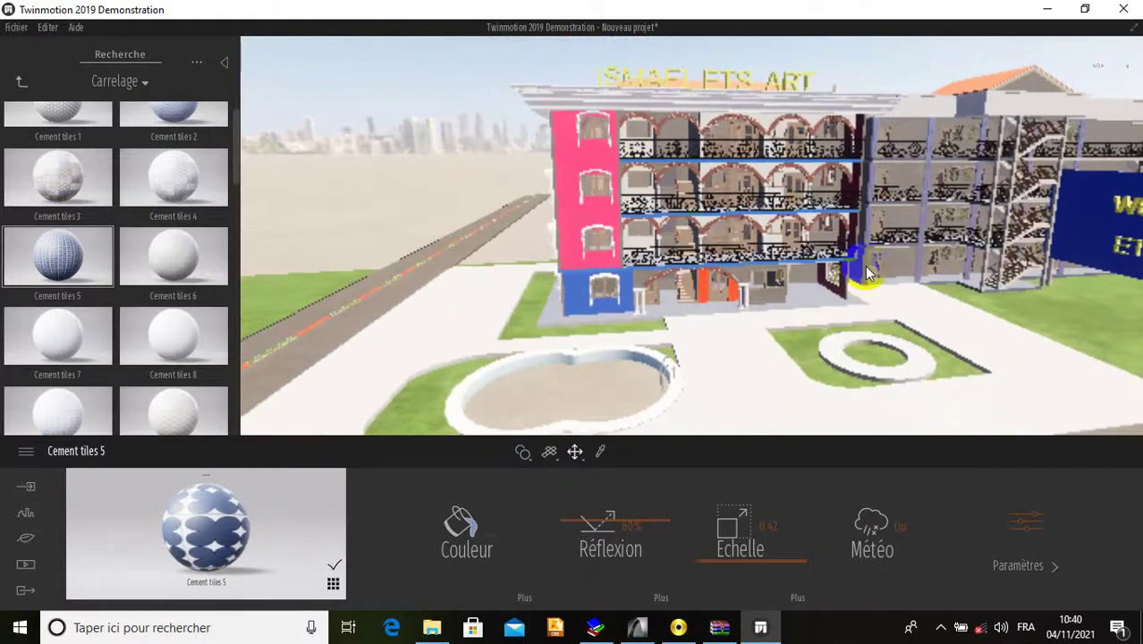
Step: Apply the Clean brick 01 material from the Brique category to the stone wall around the balcony door and set its scale to 2.42
scroll(866, 271, "up", 6)
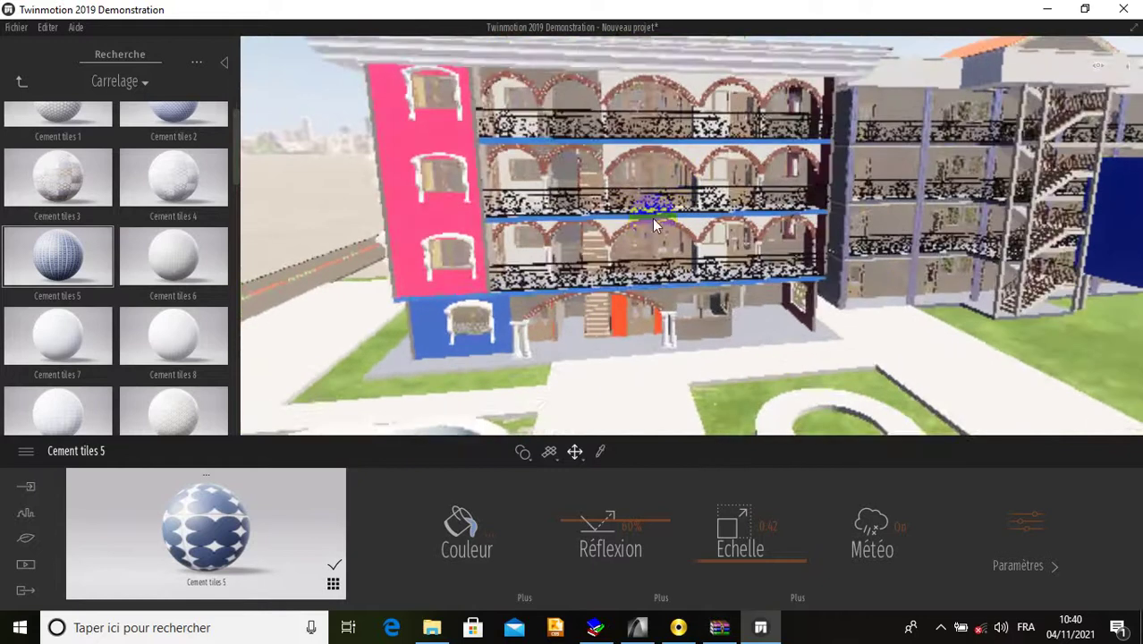
scroll(653, 221, "up", 8)
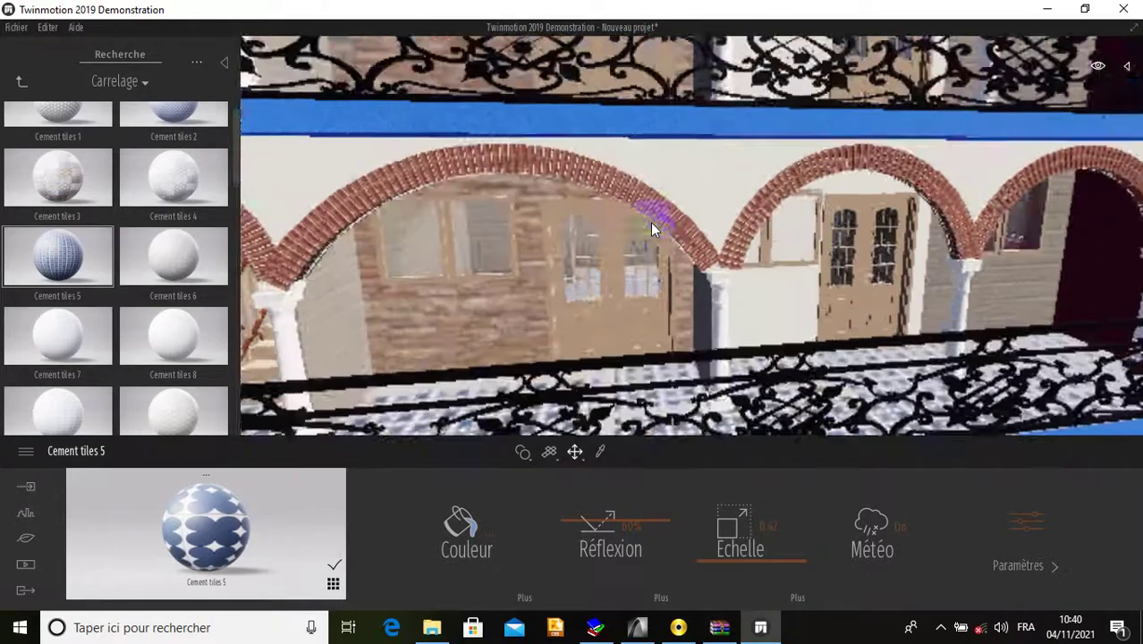
scroll(650, 222, "up", 8)
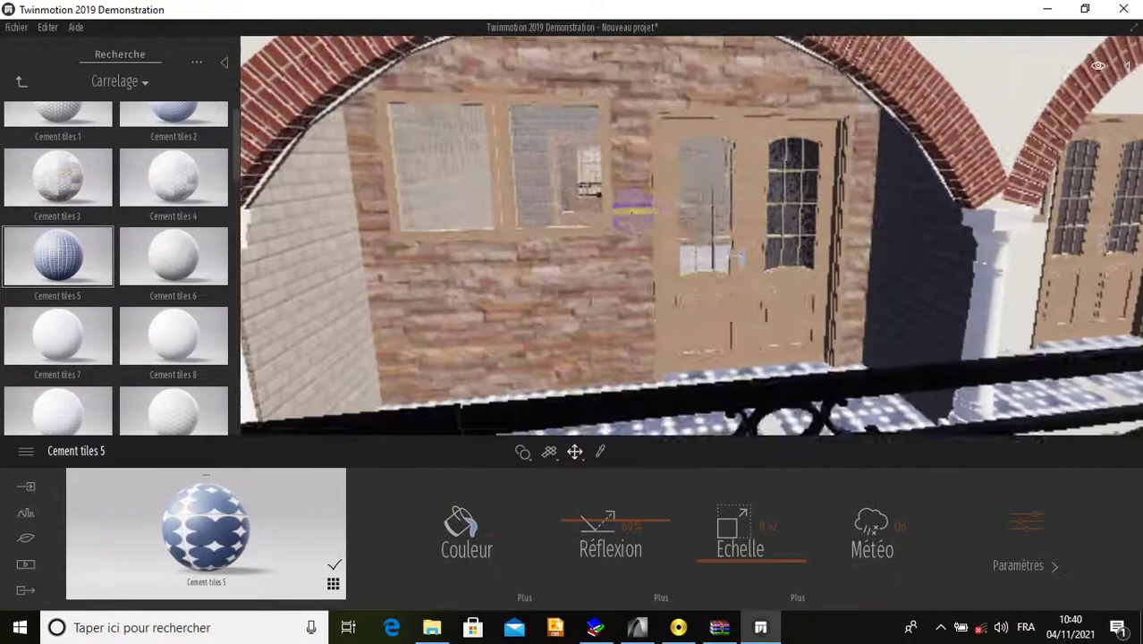
scroll(626, 215, "up", 6)
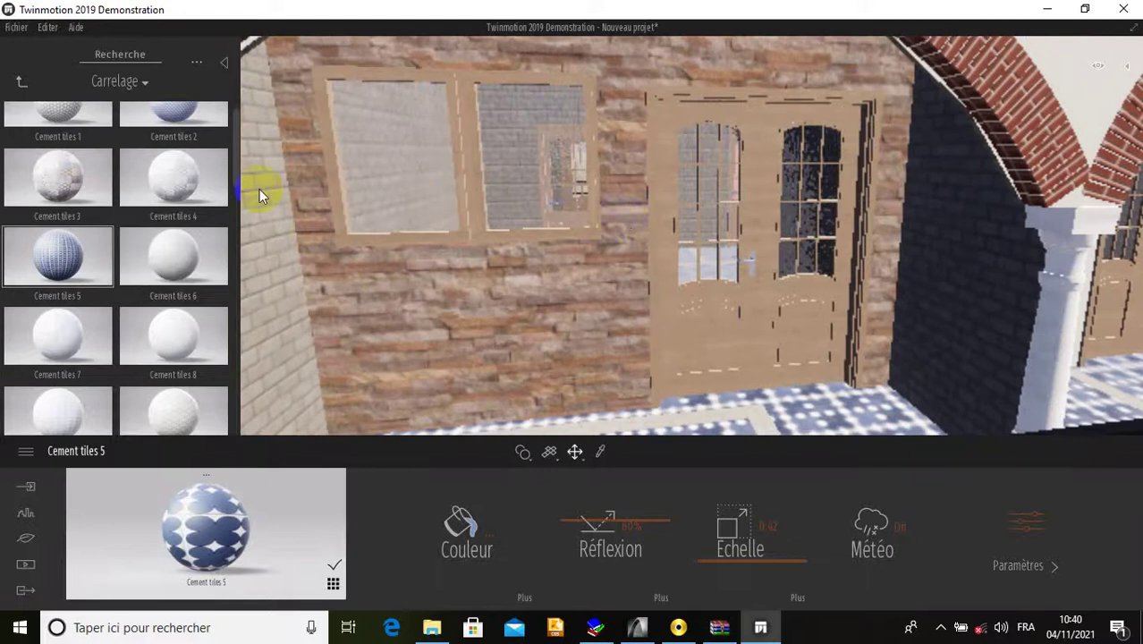
left_click(19, 84)
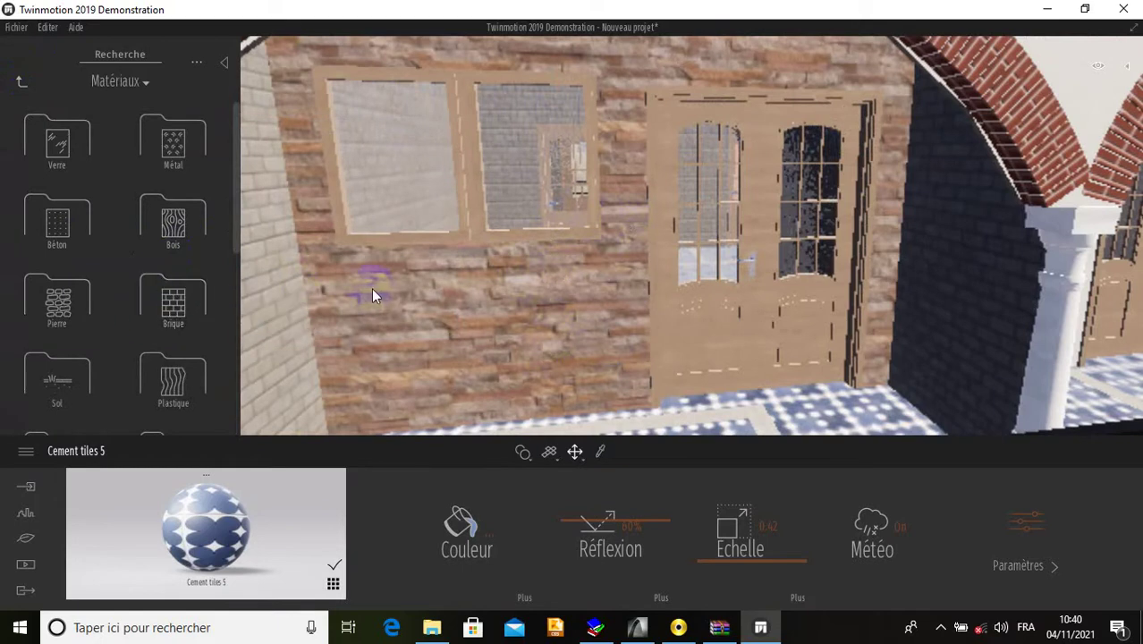
left_click(175, 324)
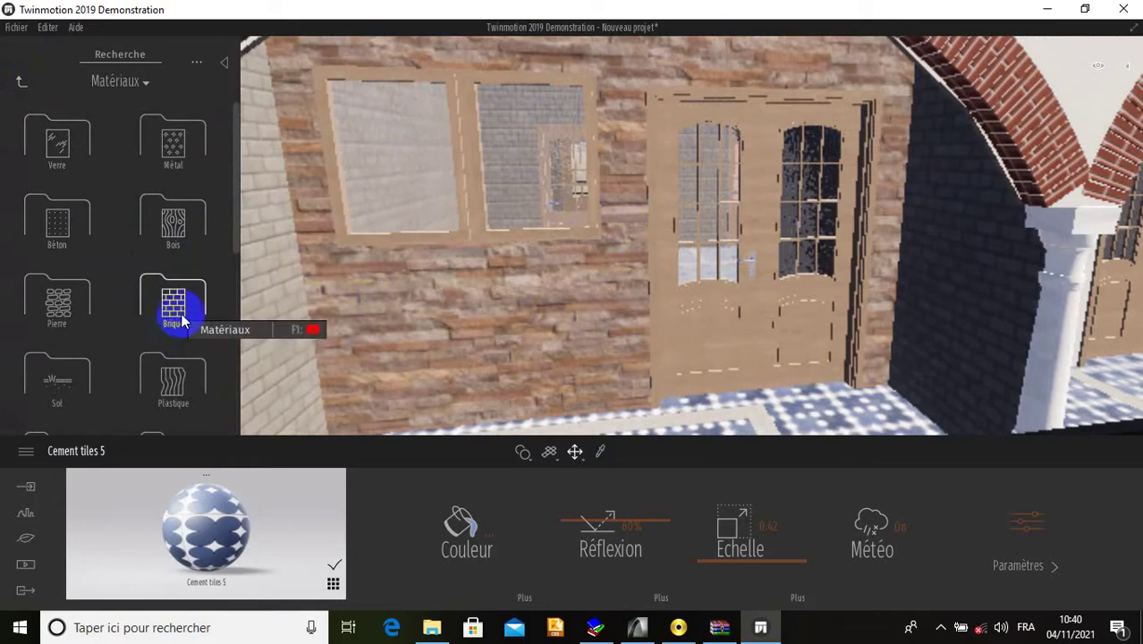
left_click(181, 315)
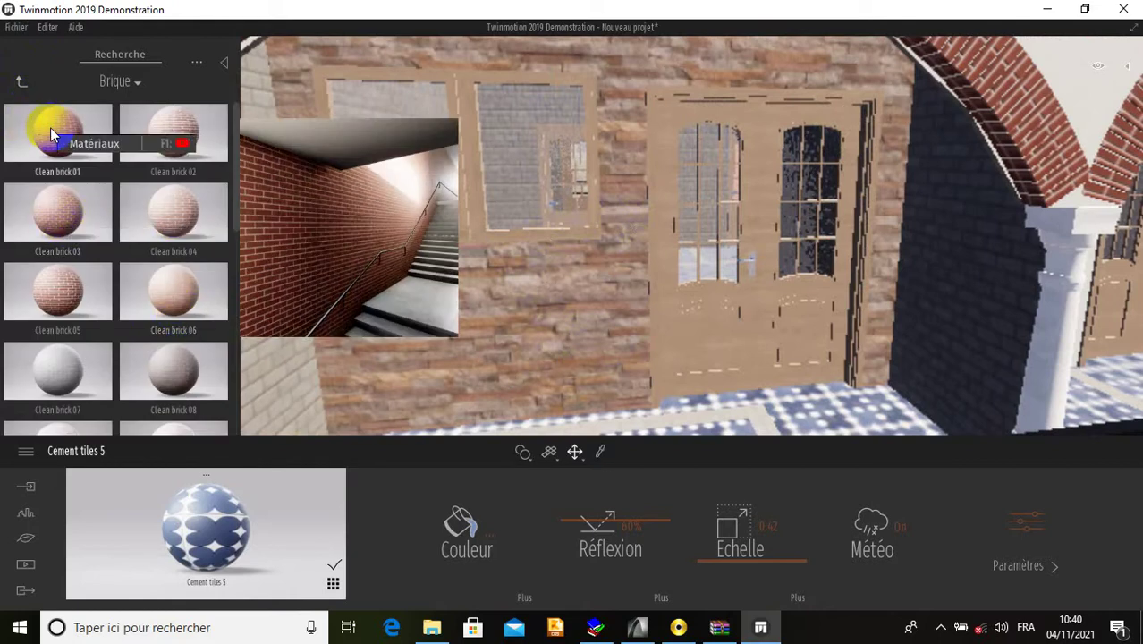
left_click_drag(50, 127, 435, 352)
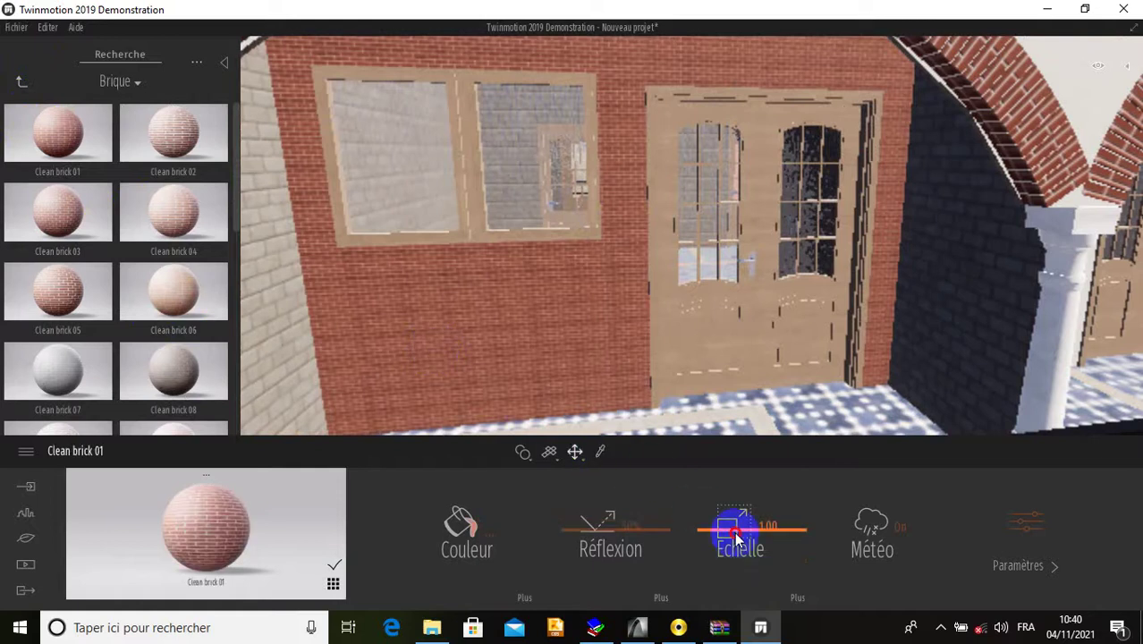
left_click_drag(734, 531, 734, 522)
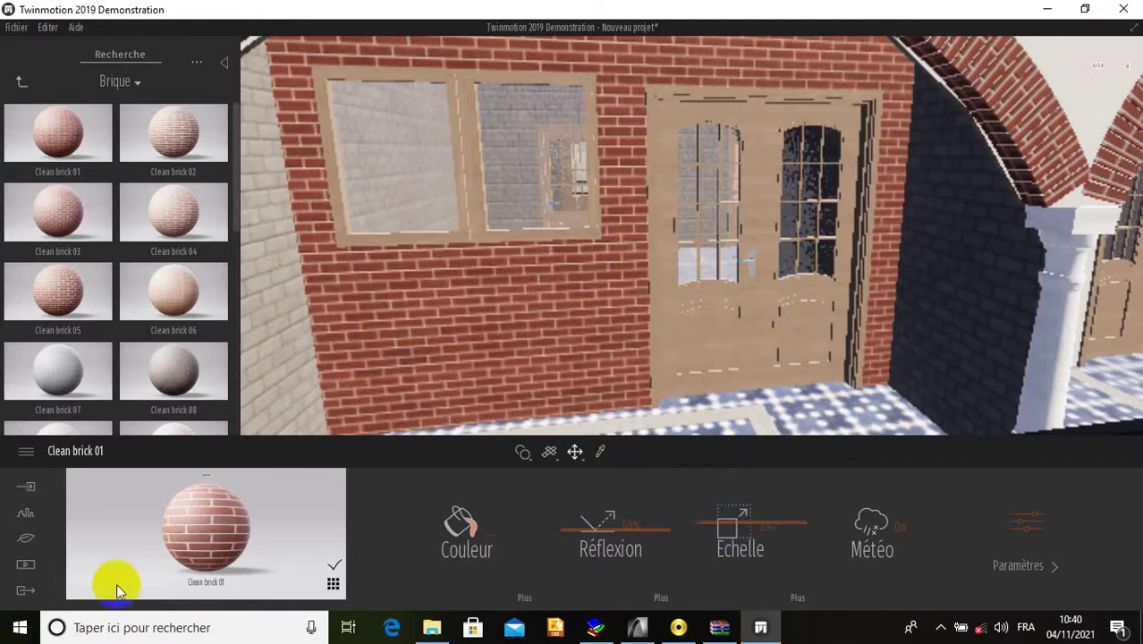
Step: Try green and orange tints on the brick wall around the balcony door and apply the orange colour E8A312
left_click(469, 531)
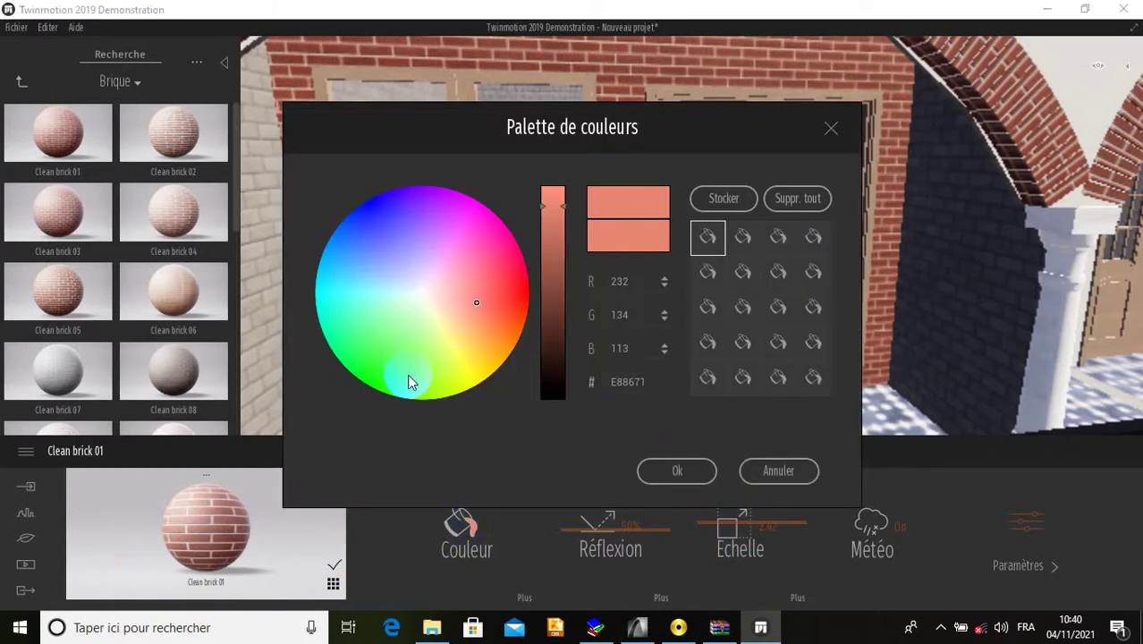
left_click(408, 374)
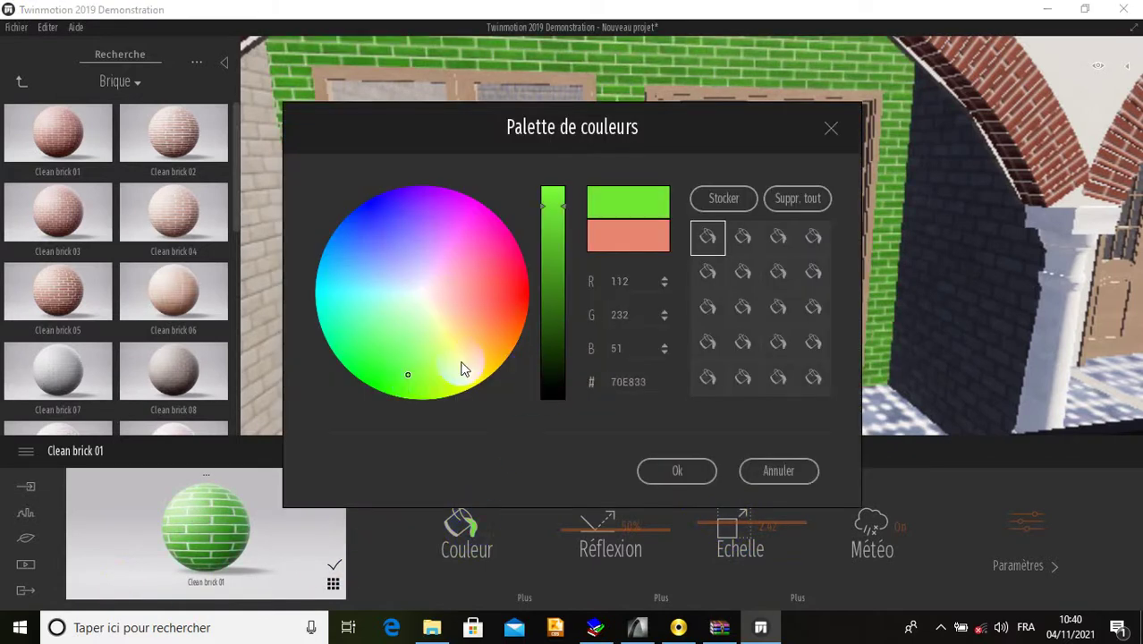
left_click(505, 340)
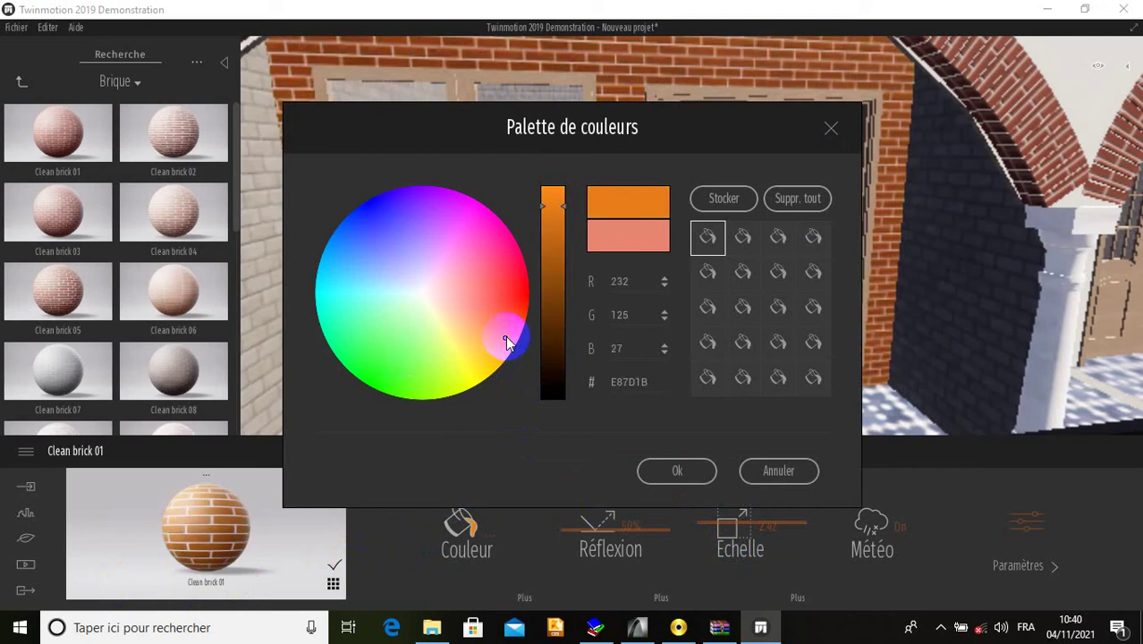
left_click(501, 350)
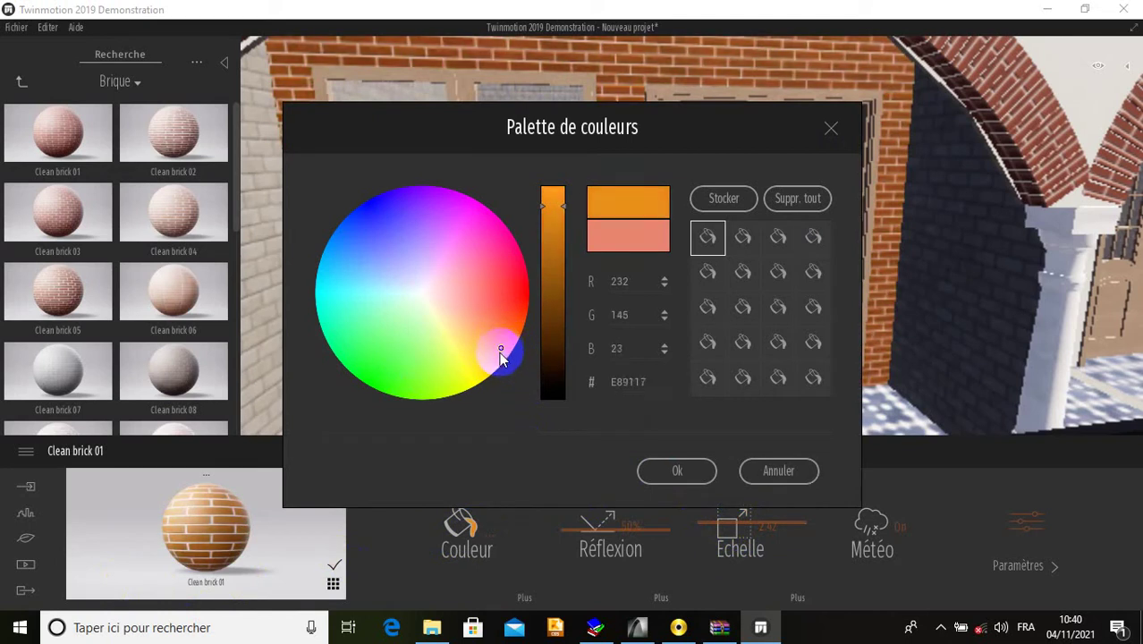
left_click(496, 358)
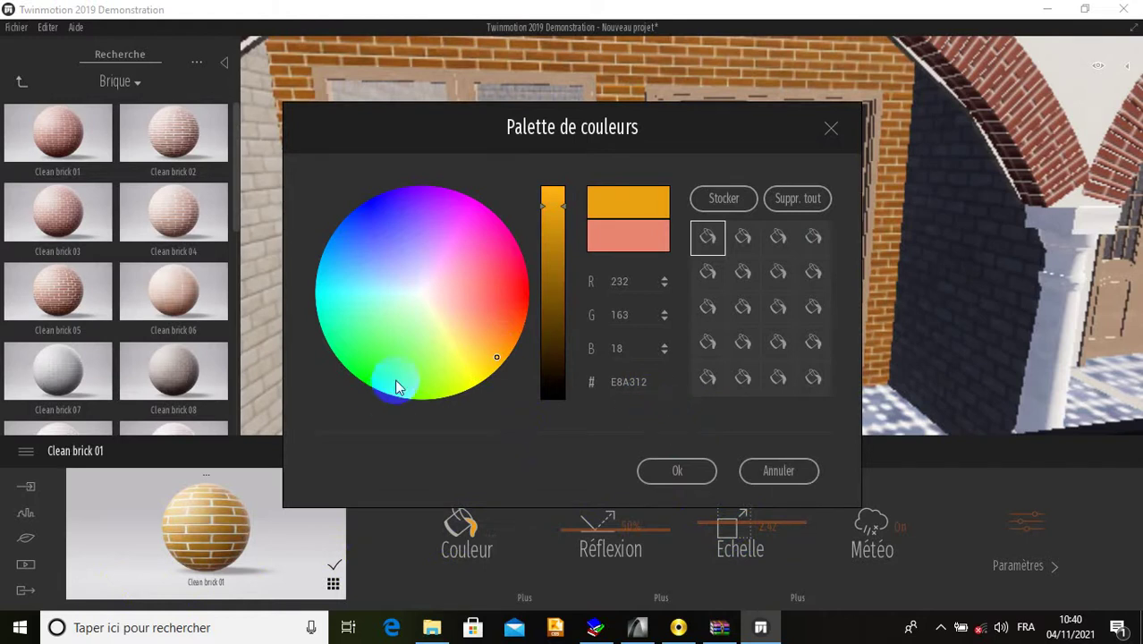
left_click(677, 470)
scroll(592, 328, "down", 5)
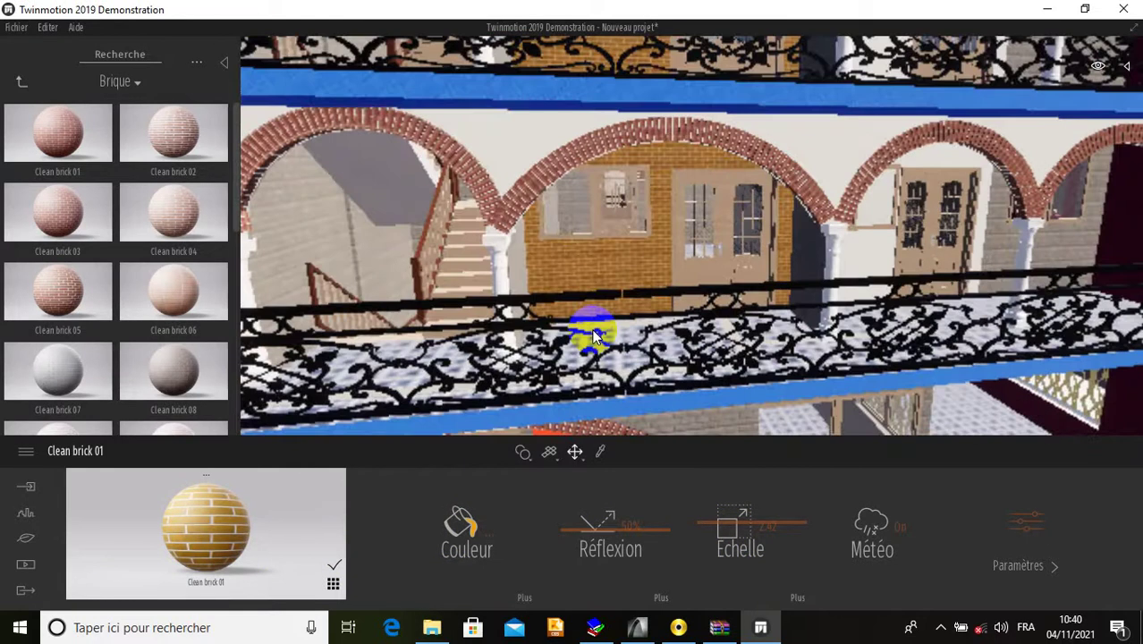
scroll(593, 333, "up", 5)
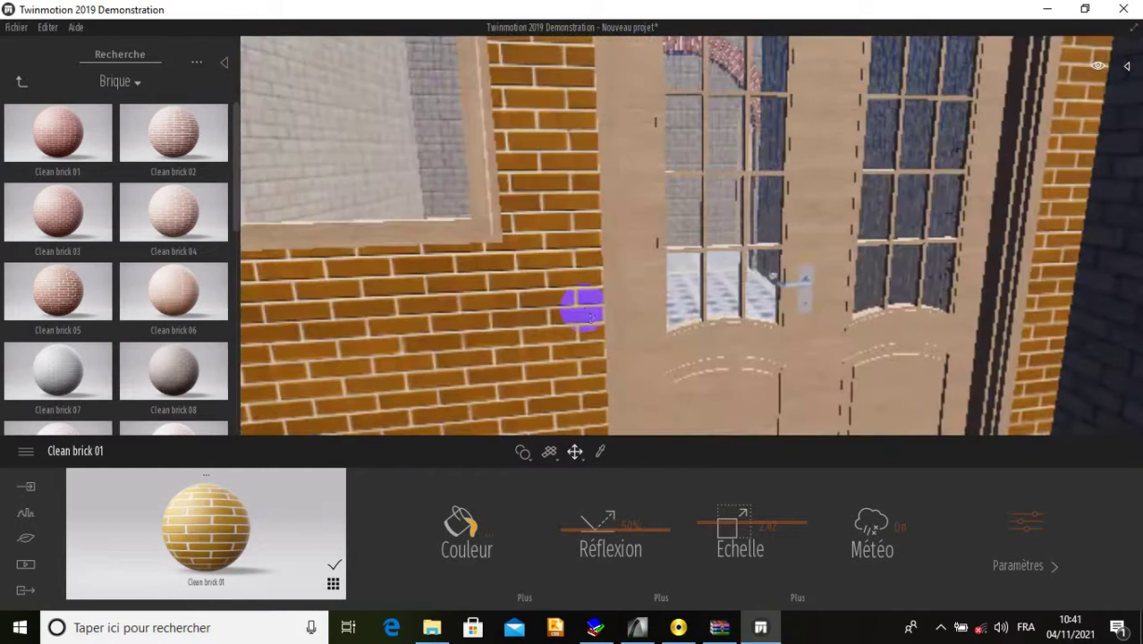
Step: Recolour the brick wall around the balcony door bright green, with the colour value 6AE80C
left_click(474, 558)
left_click(474, 533)
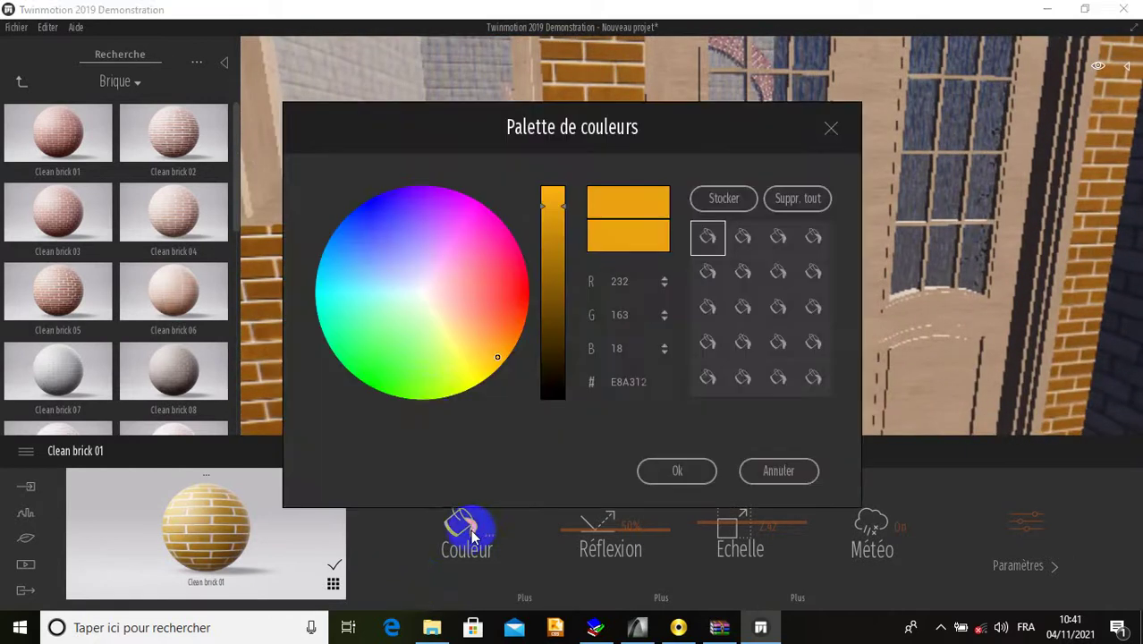
left_click(413, 397)
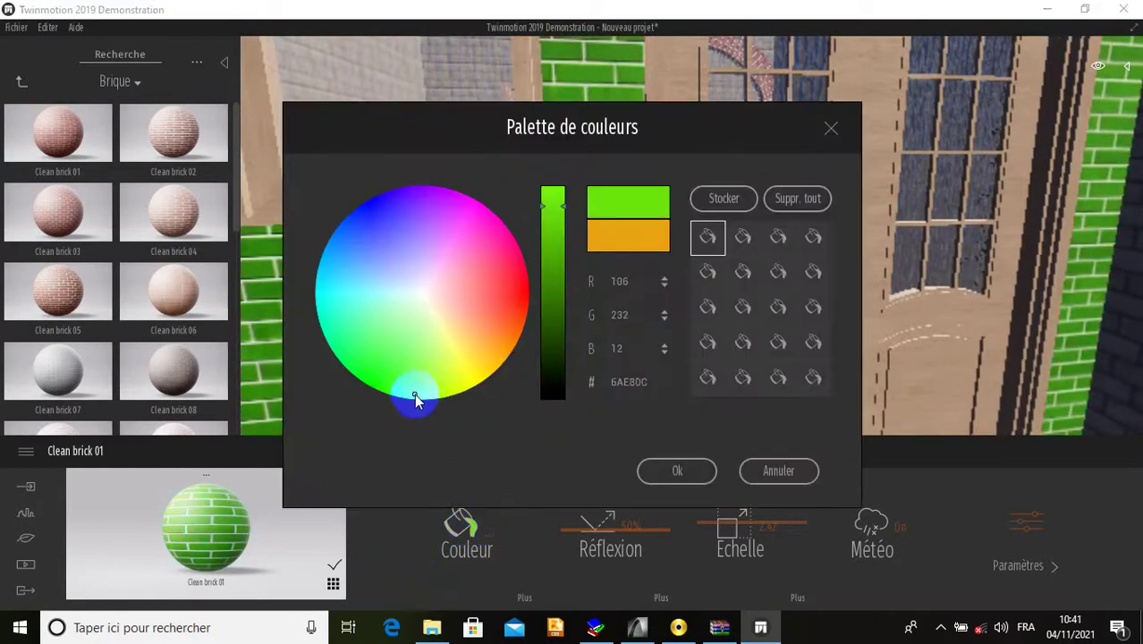
left_click(683, 470)
scroll(608, 353, "down", 6)
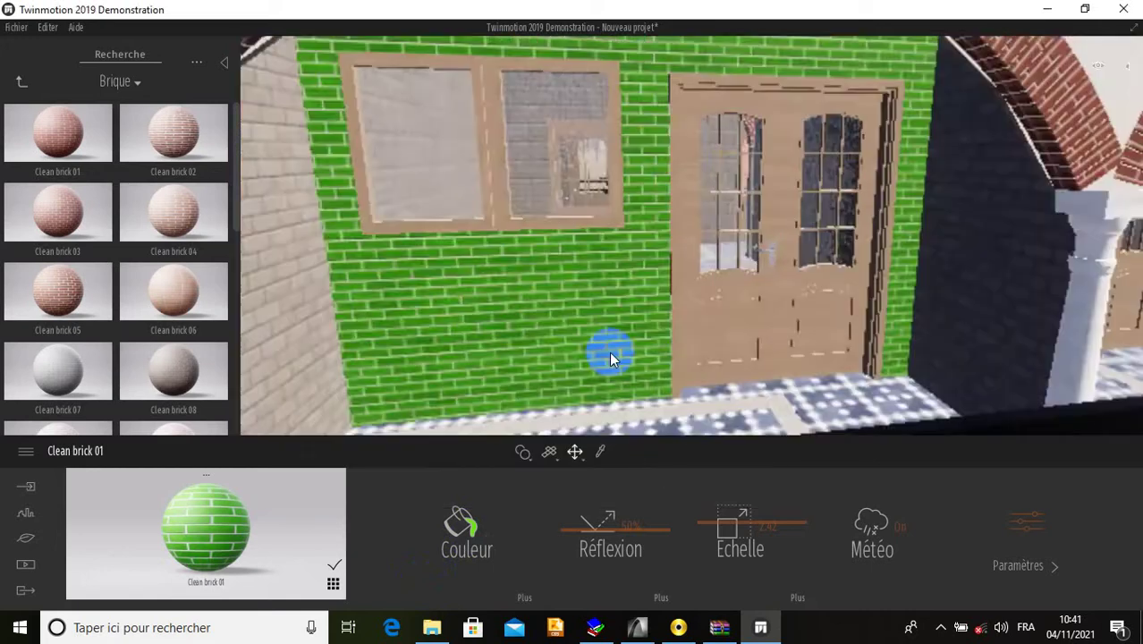
scroll(607, 354, "down", 10)
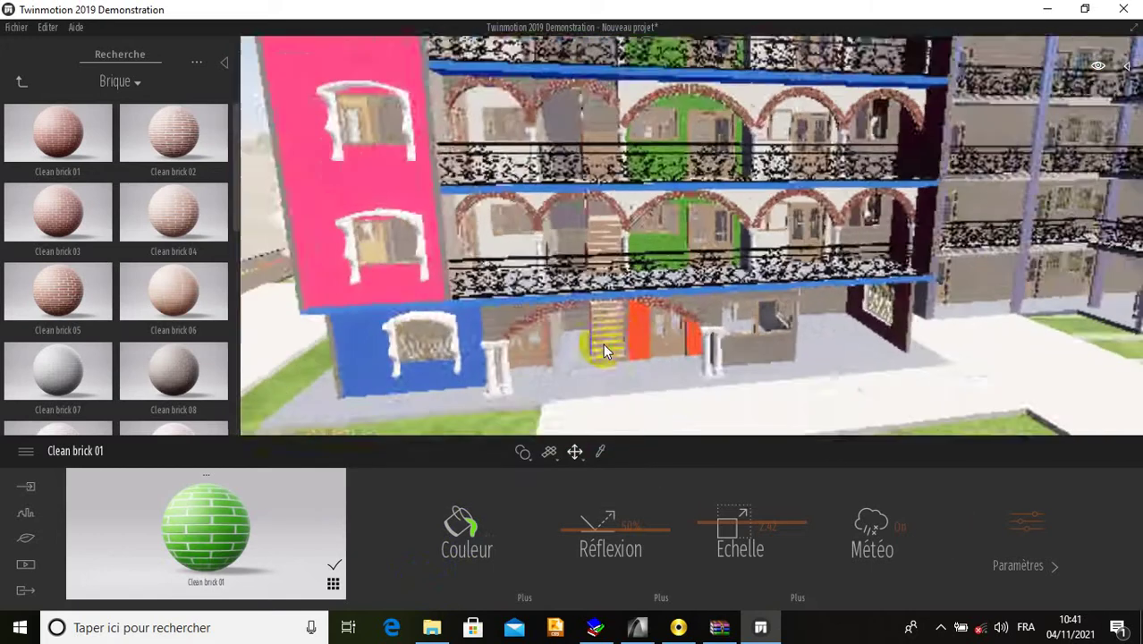
scroll(604, 346, "down", 3)
scroll(716, 297, "up", 3)
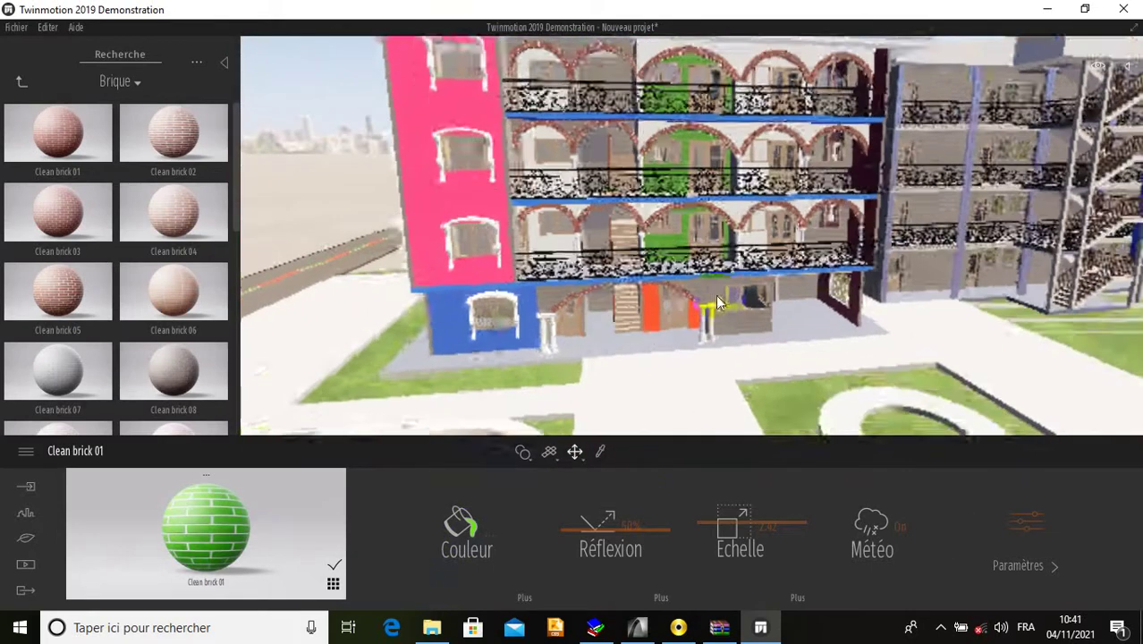
scroll(688, 255, "up", 8)
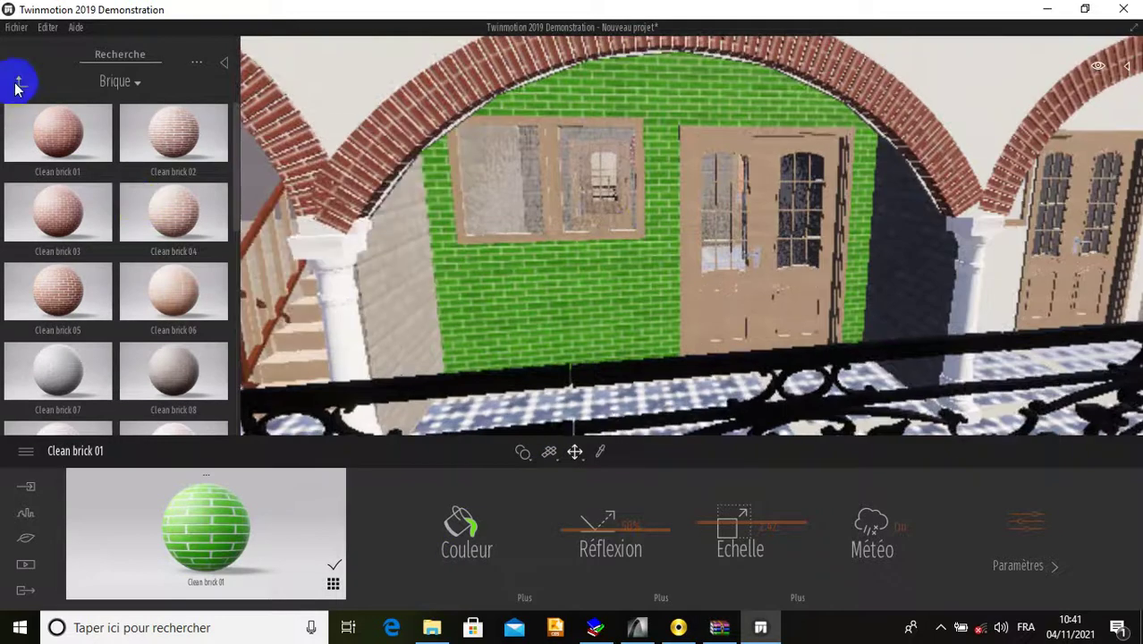
Step: Apply the Carbon material from the Métal category to the wooden double door and window frames on the balcony
left_click(18, 83)
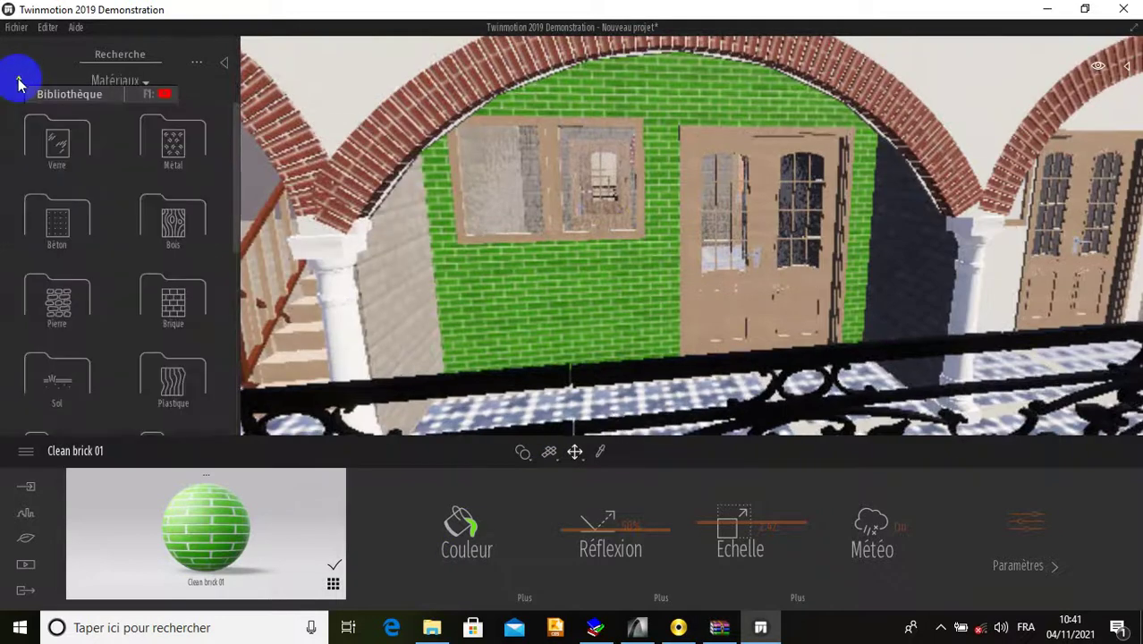
left_click(174, 143)
scroll(180, 169, "down", 5)
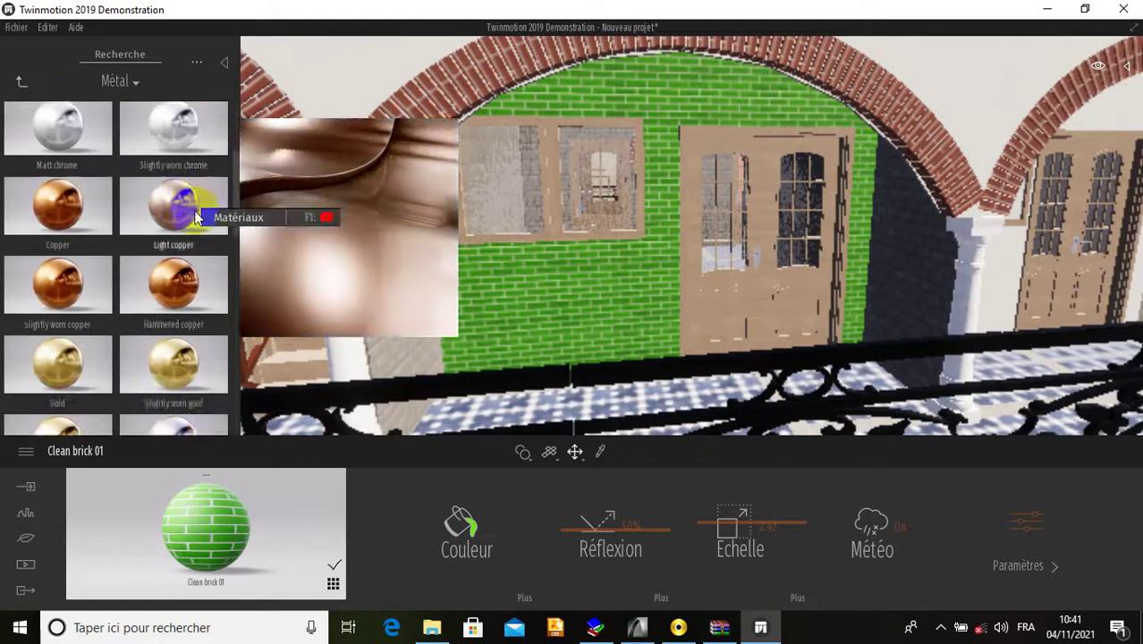
scroll(178, 239, "down", 6)
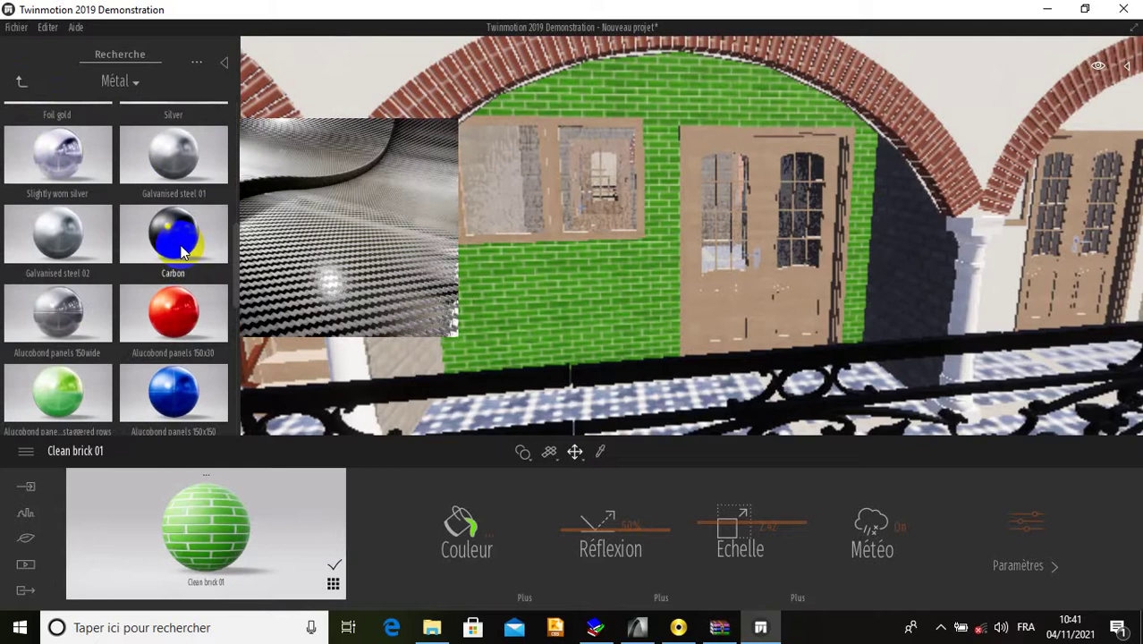
left_click(180, 244)
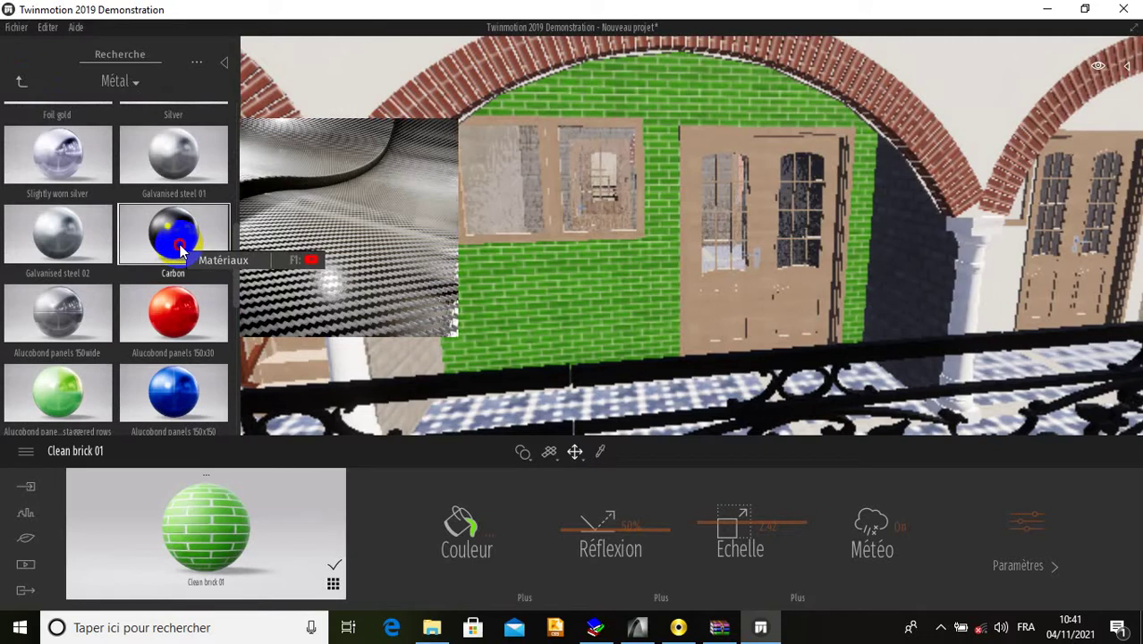
left_click_drag(179, 245, 717, 283)
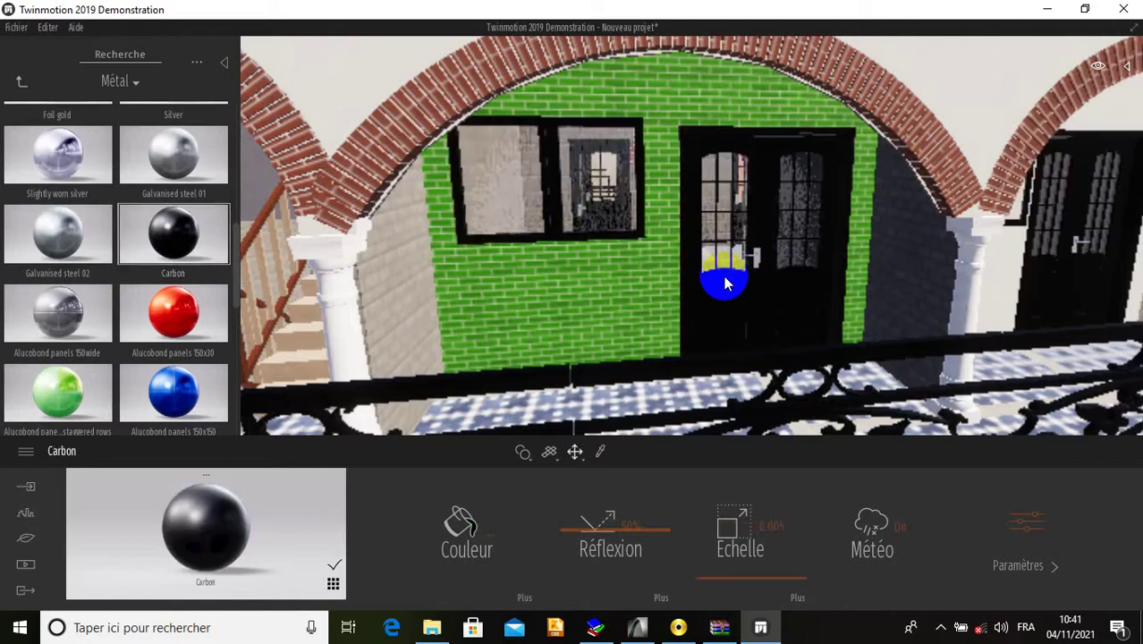
Step: Examine the Carbon doors and window frames along the arched balcony, both up close and across several floors
scroll(612, 250, "down", 5)
scroll(657, 218, "up", 3)
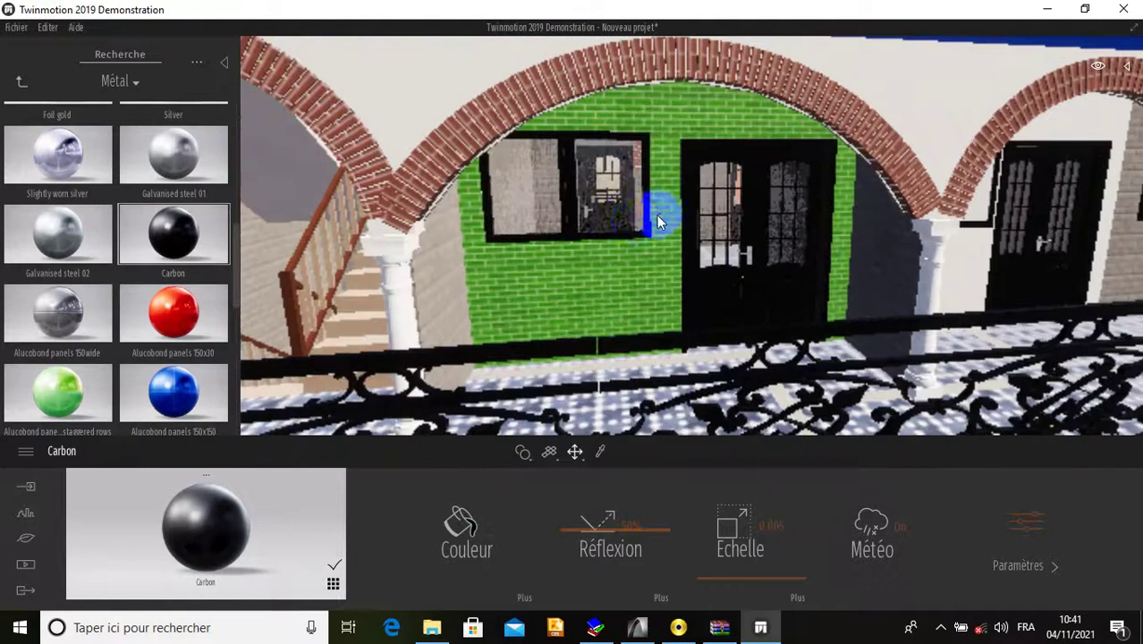
scroll(653, 214, "up", 2)
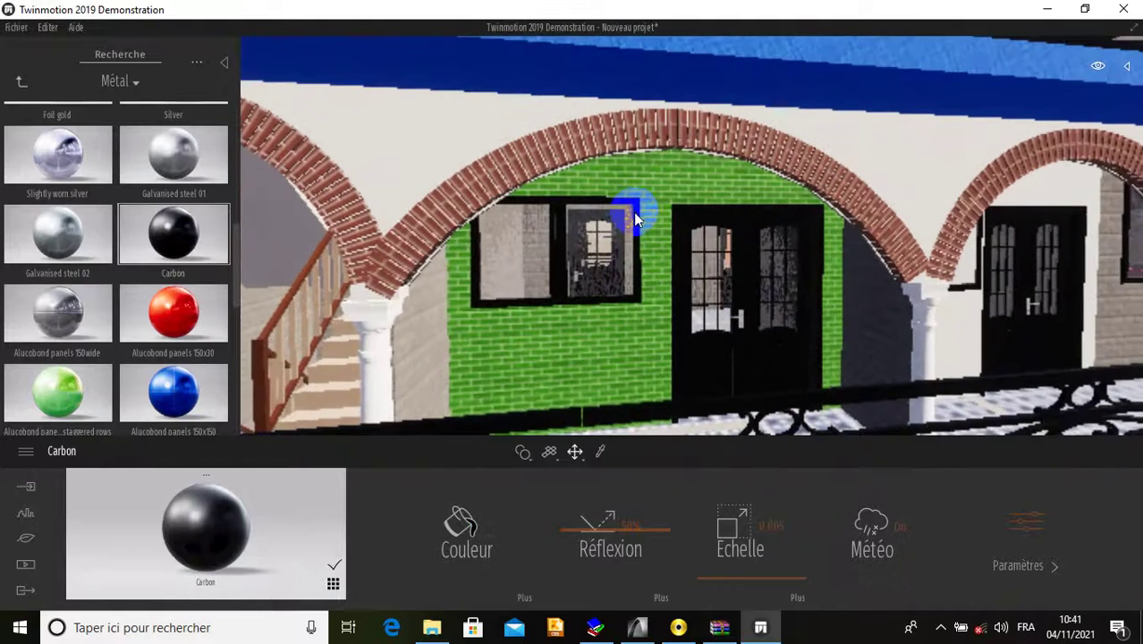
scroll(630, 216, "down", 3)
scroll(707, 237, "down", 3)
scroll(726, 256, "up", 3)
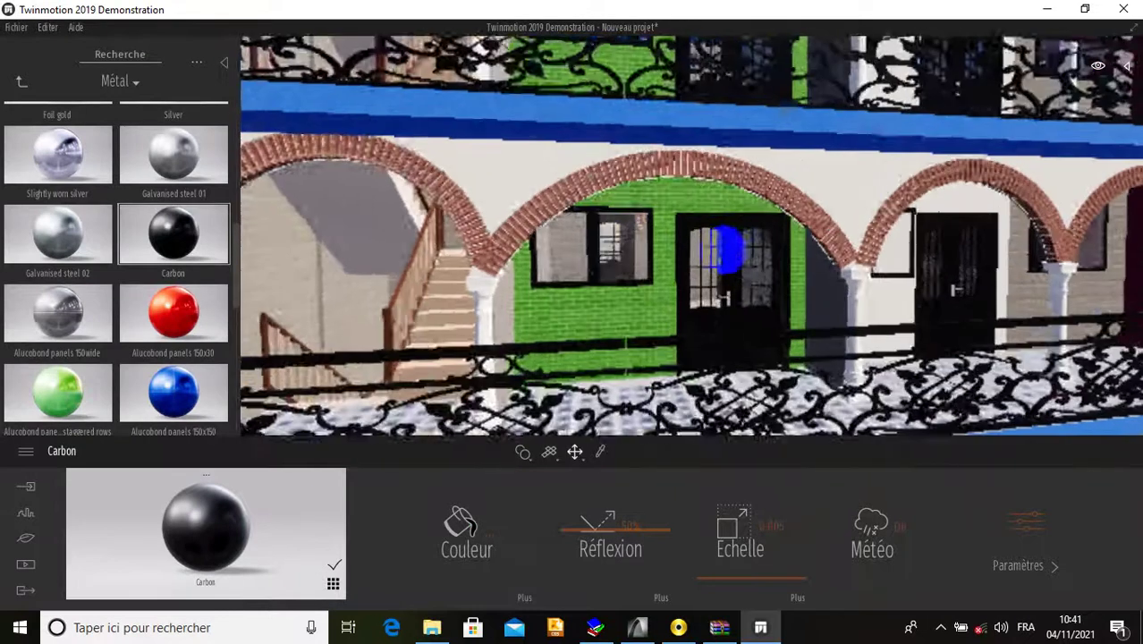
scroll(726, 257, "up", 2)
scroll(725, 251, "up", 2)
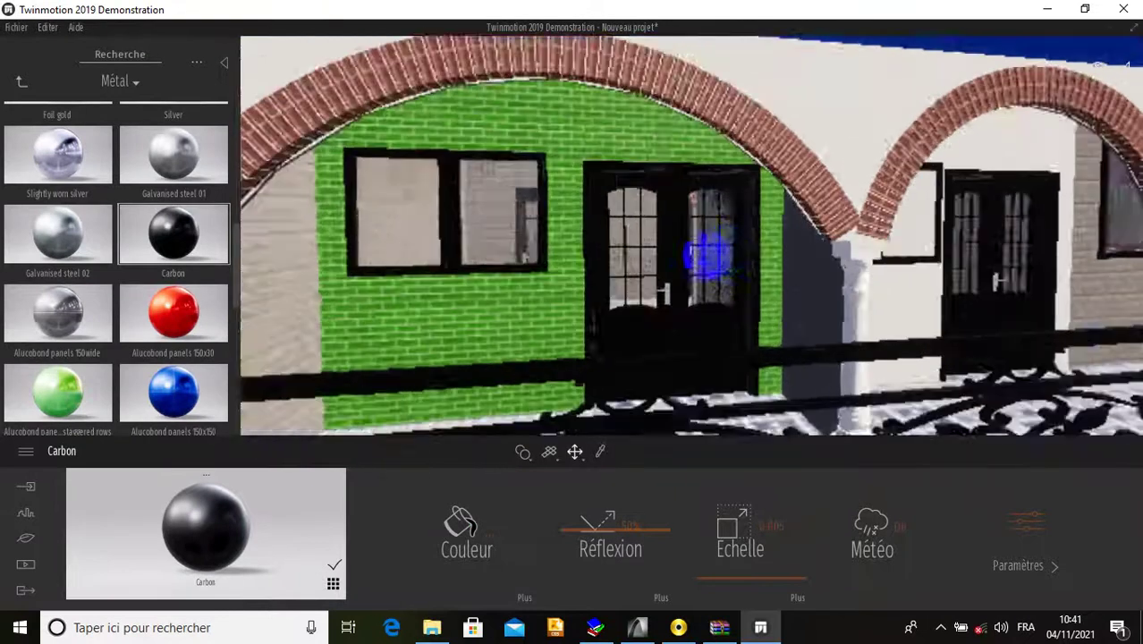
middle_click_drag(725, 252, 718, 249)
scroll(677, 263, "down", 4)
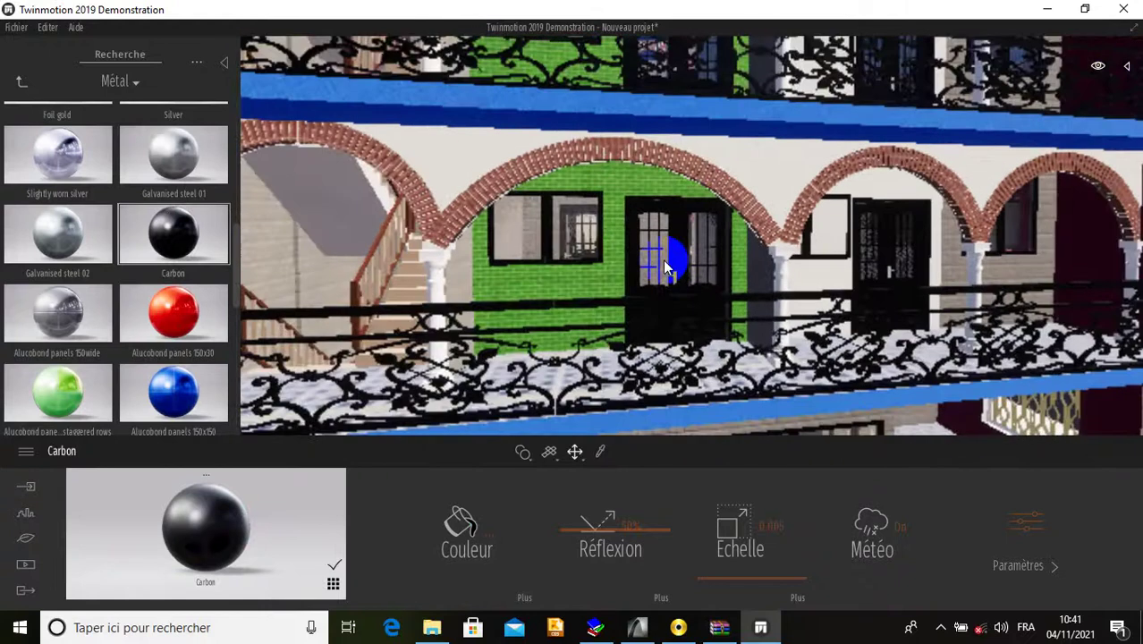
scroll(662, 260, "up", 1)
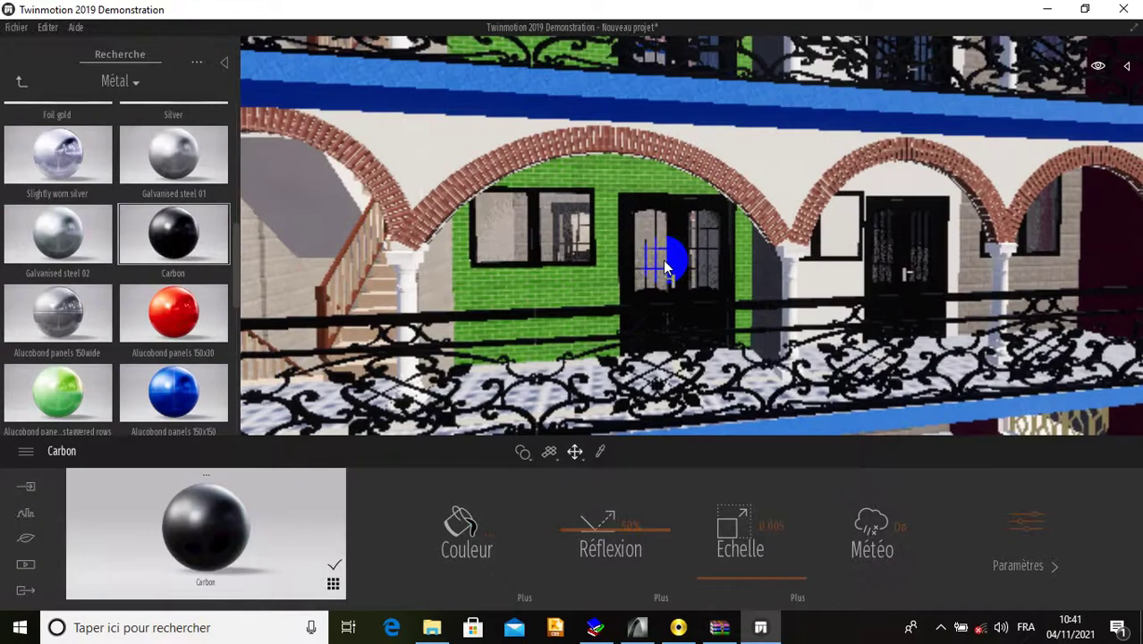
scroll(662, 261, "up", 3)
scroll(660, 260, "down", 5)
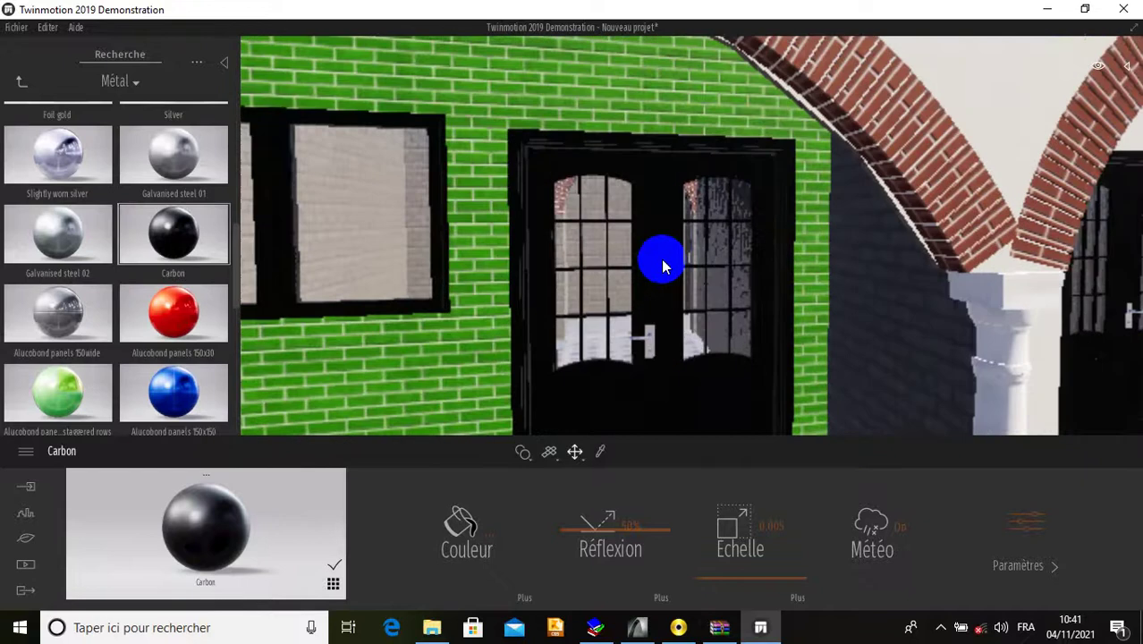
scroll(661, 259, "down", 2)
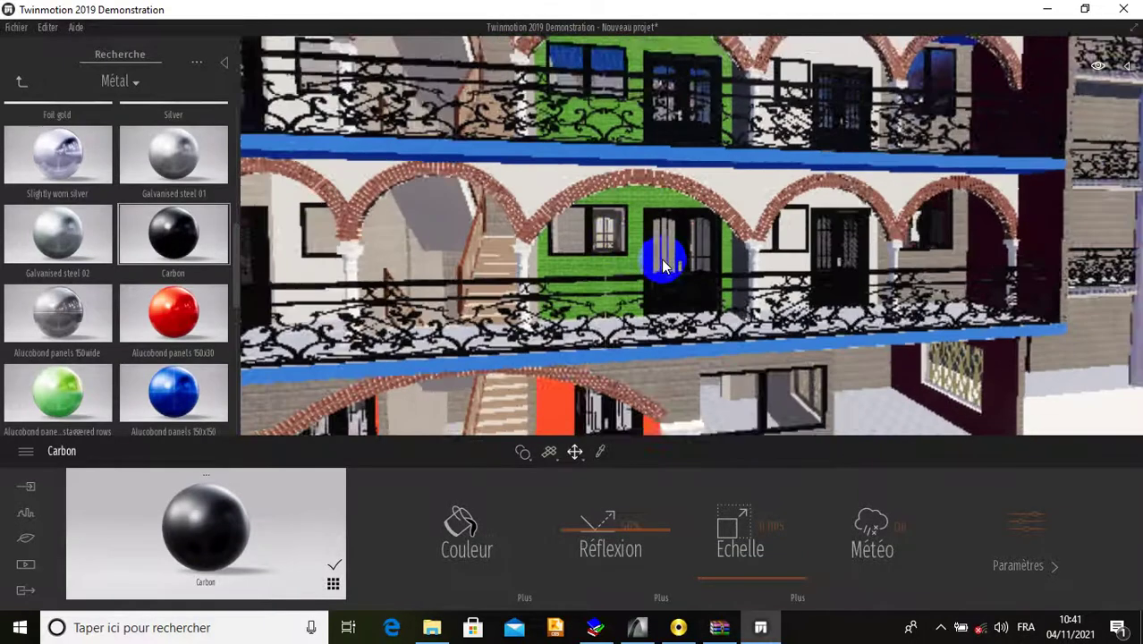
Step: Inspect the window and double door in the green brick wall up close, including the interior seen through the glass
scroll(618, 232, "up", 4)
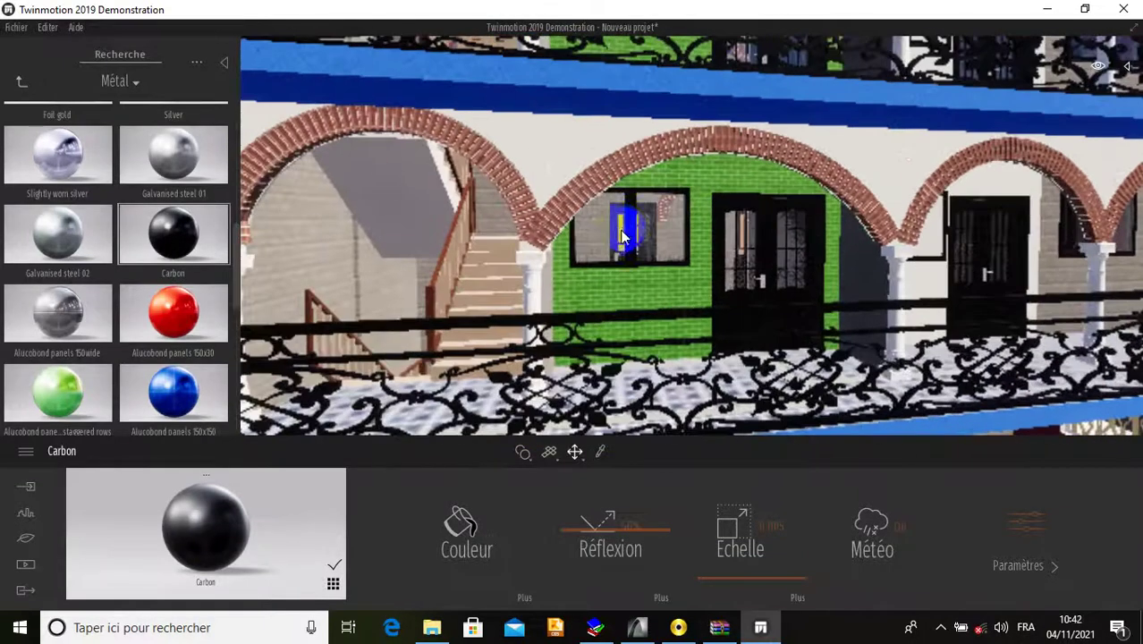
scroll(621, 231, "up", 3)
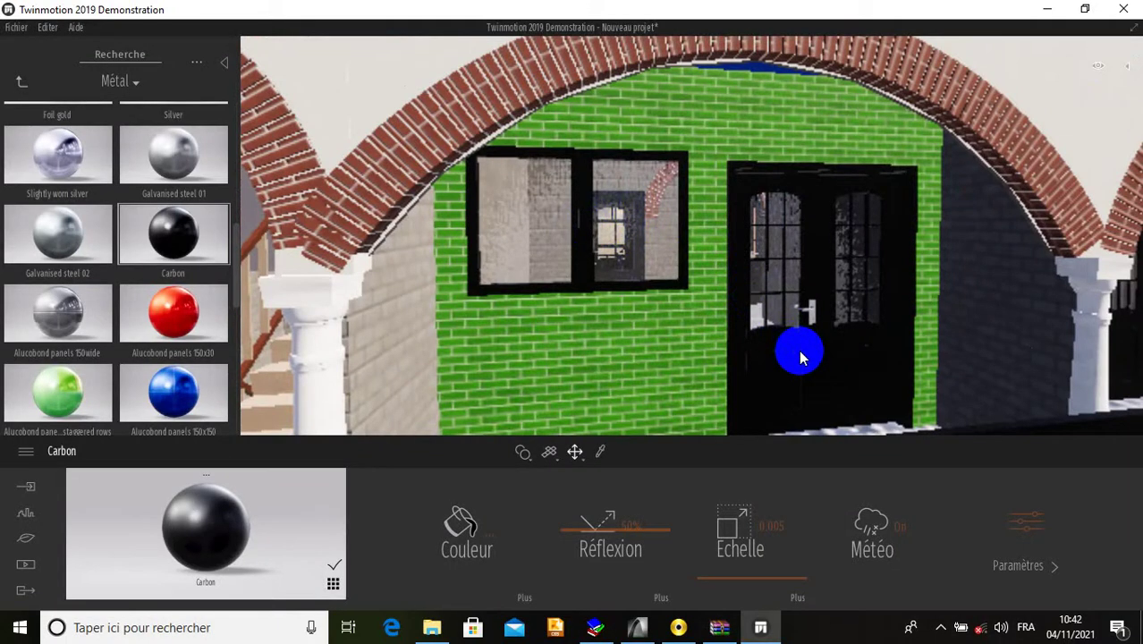
scroll(800, 356, "up", 2)
scroll(799, 356, "down", 2)
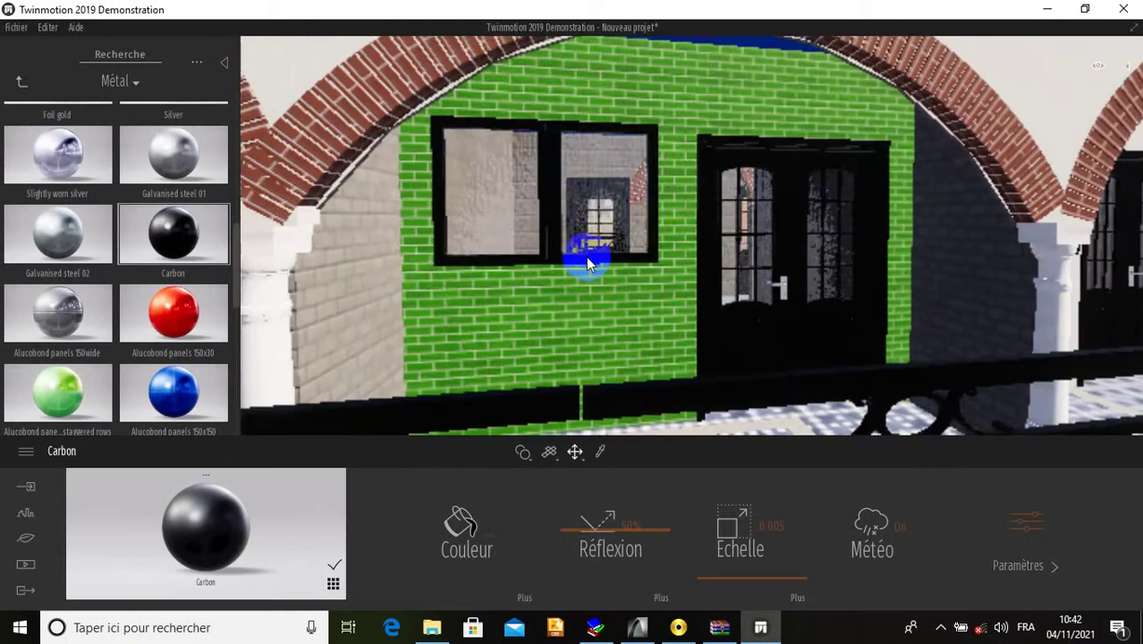
scroll(560, 246, "up", 2)
scroll(558, 243, "down", 2)
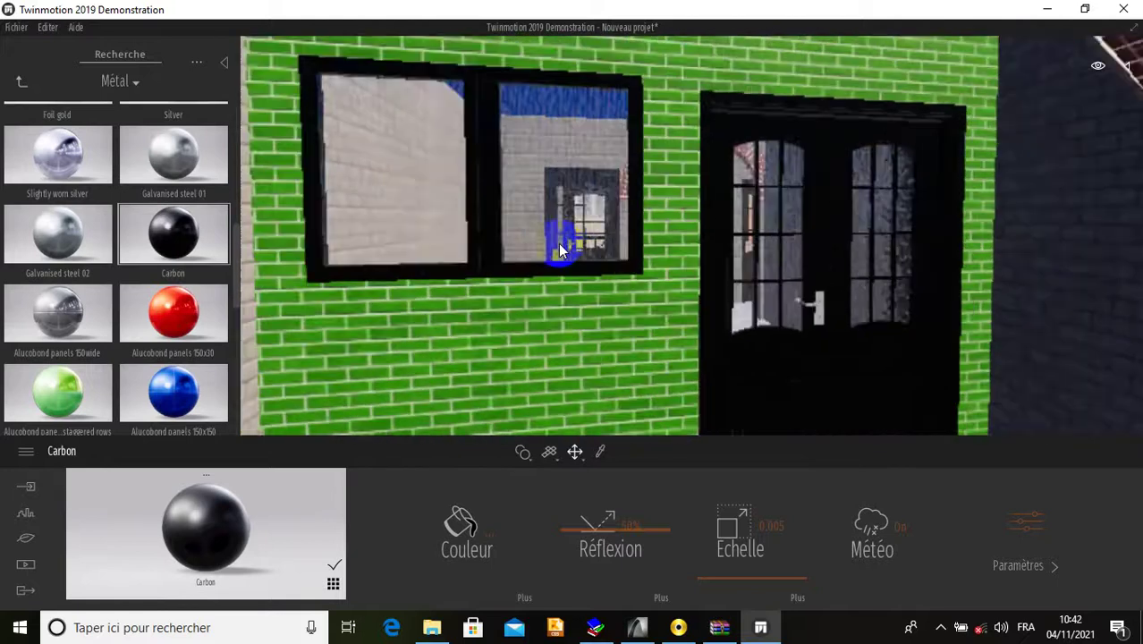
Step: Switch to ArchiCAD and select the double door in the red wall under the ground-floor arch
left_click(642, 628)
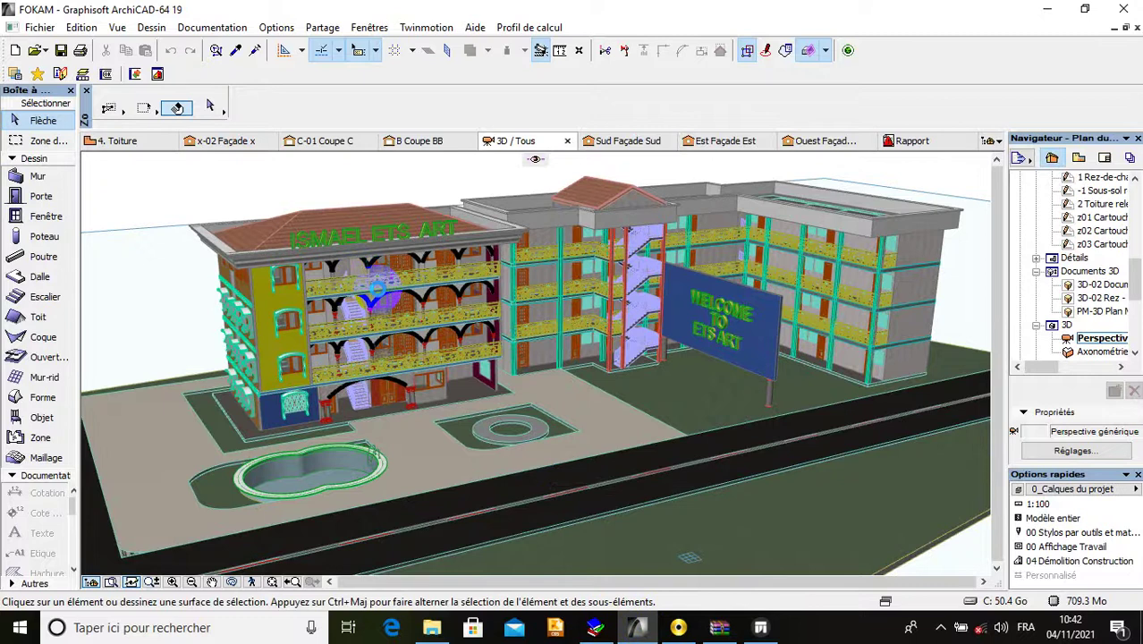
scroll(378, 288, "up", 5)
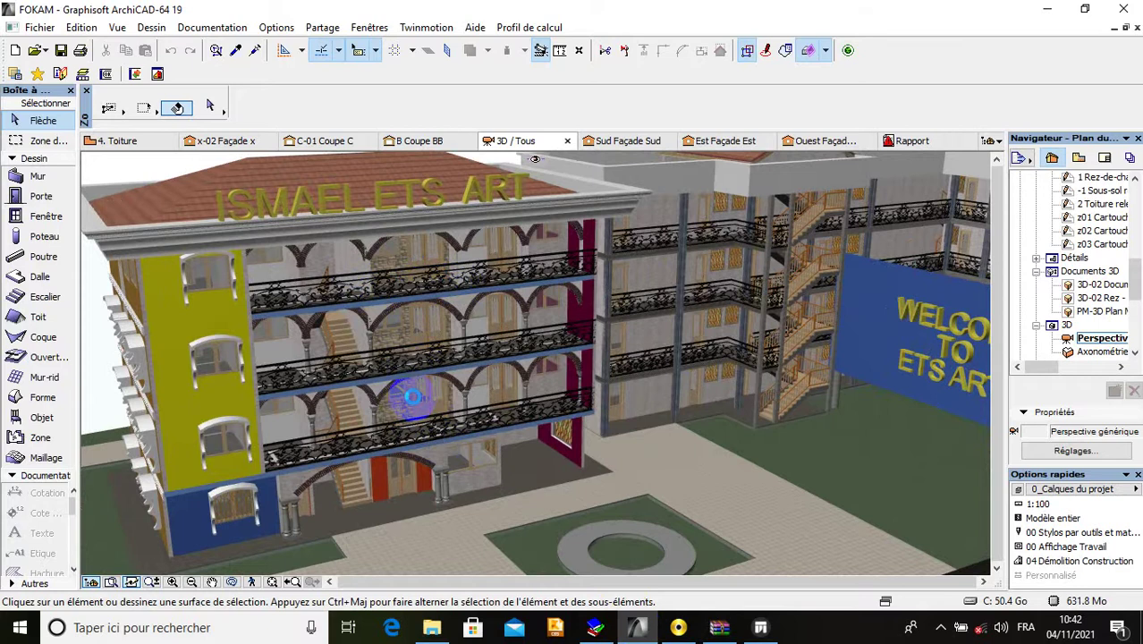
key("ctrl+a")
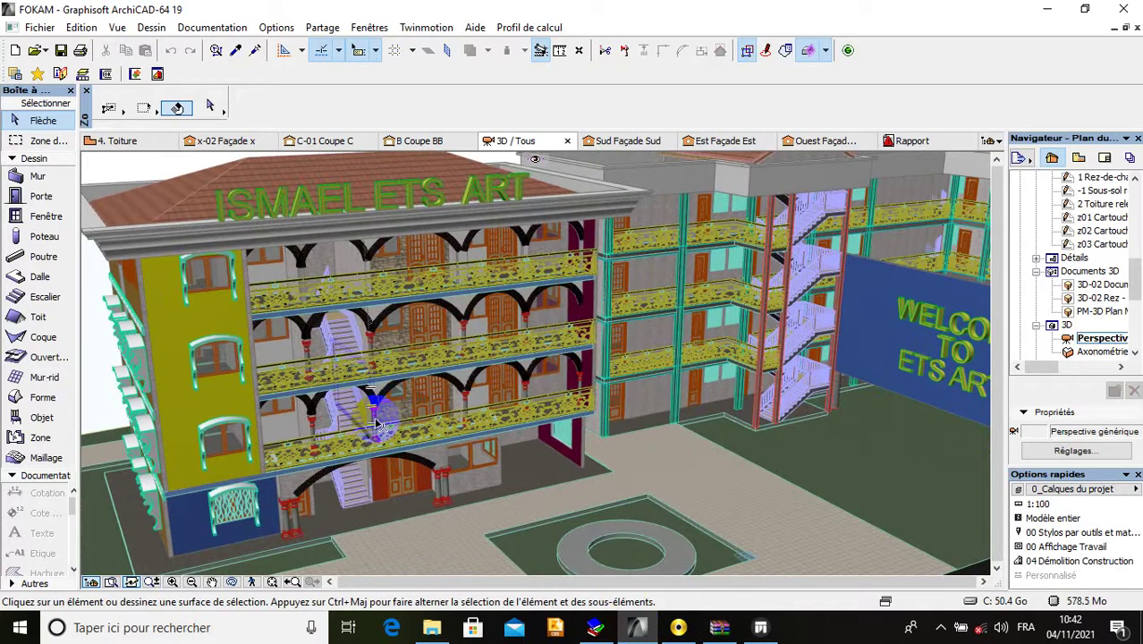
key("Delete")
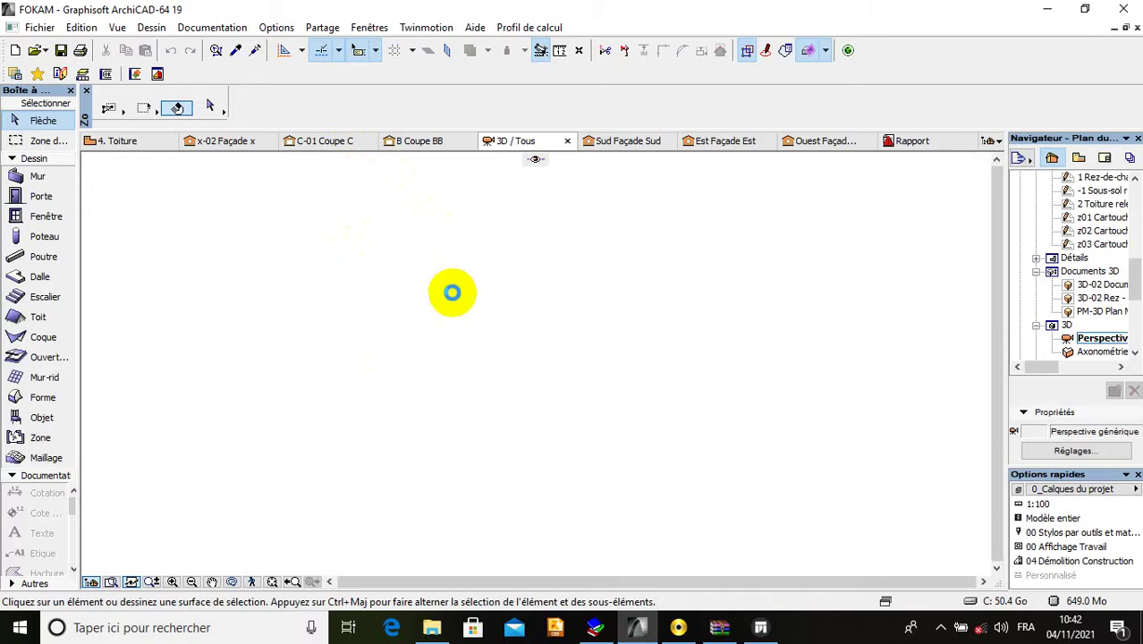
scroll(439, 325, "down", 5)
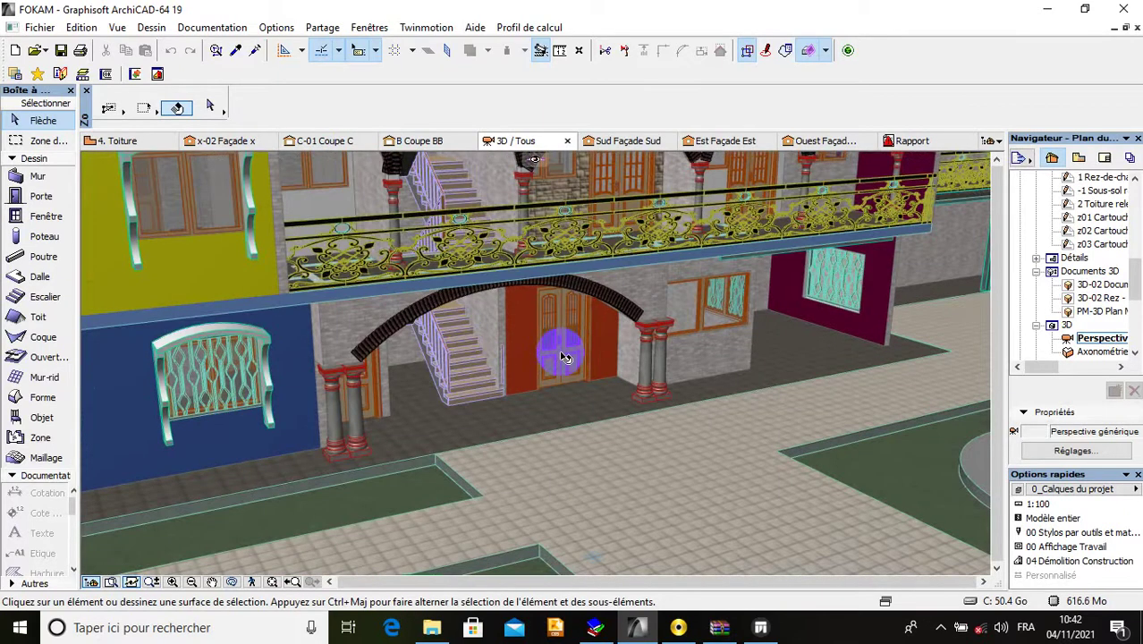
scroll(563, 358, "up", 5)
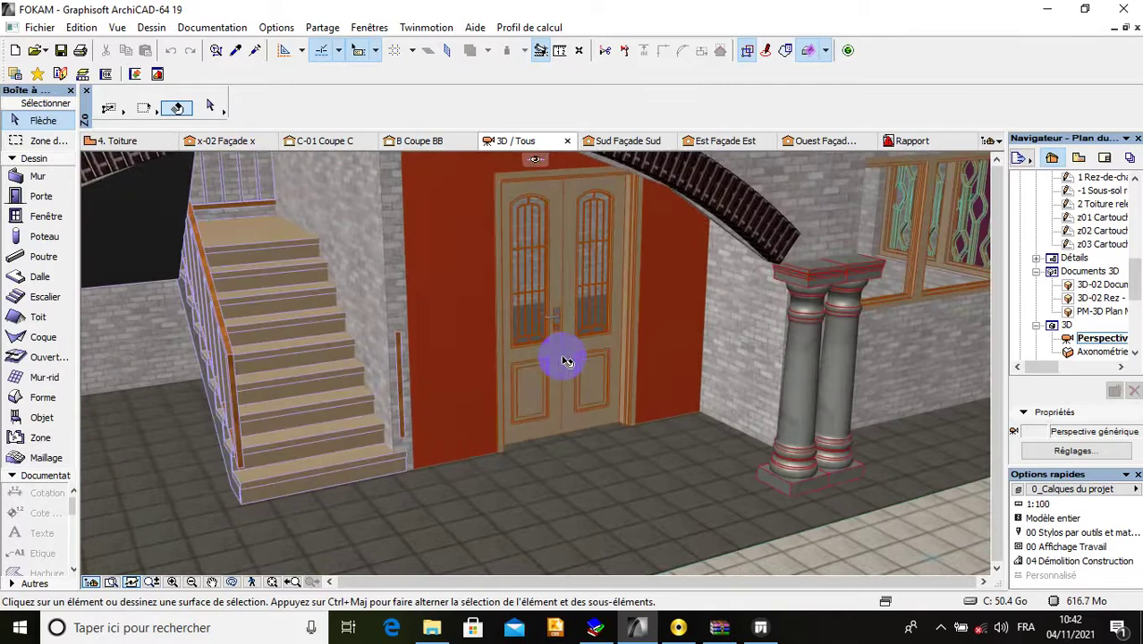
scroll(565, 361, "up", 4)
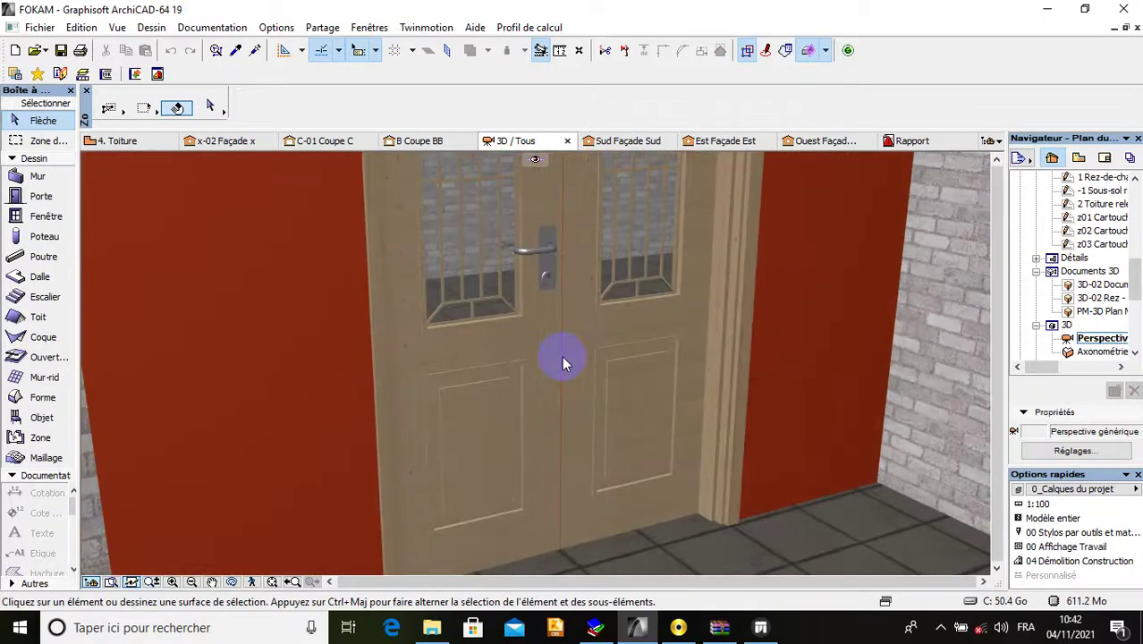
scroll(548, 360, "up", 2)
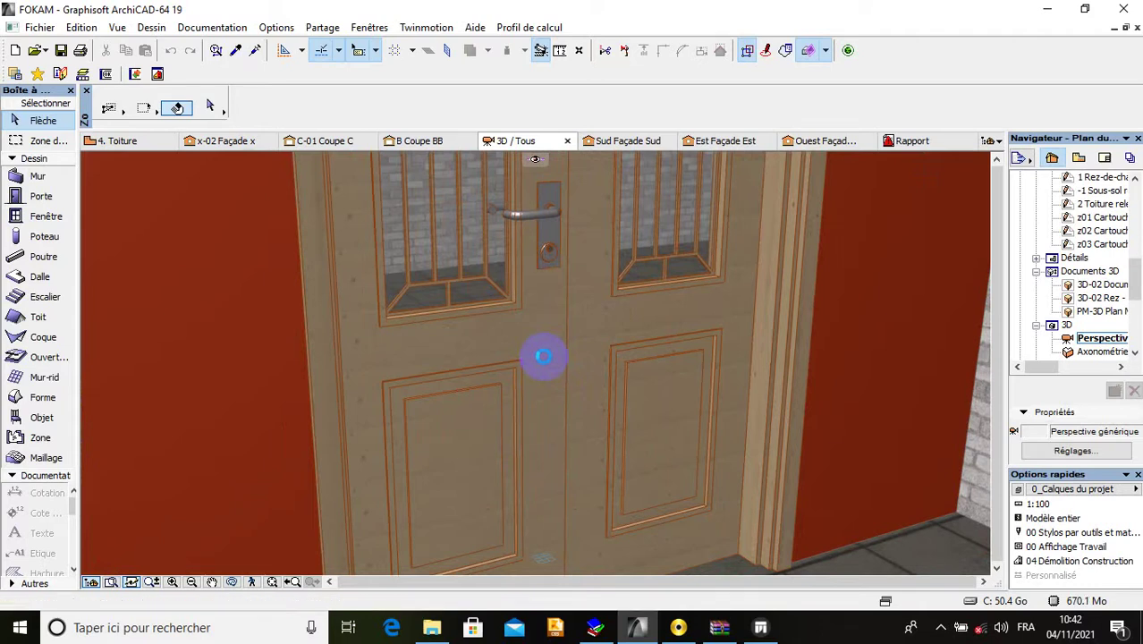
left_click(544, 357)
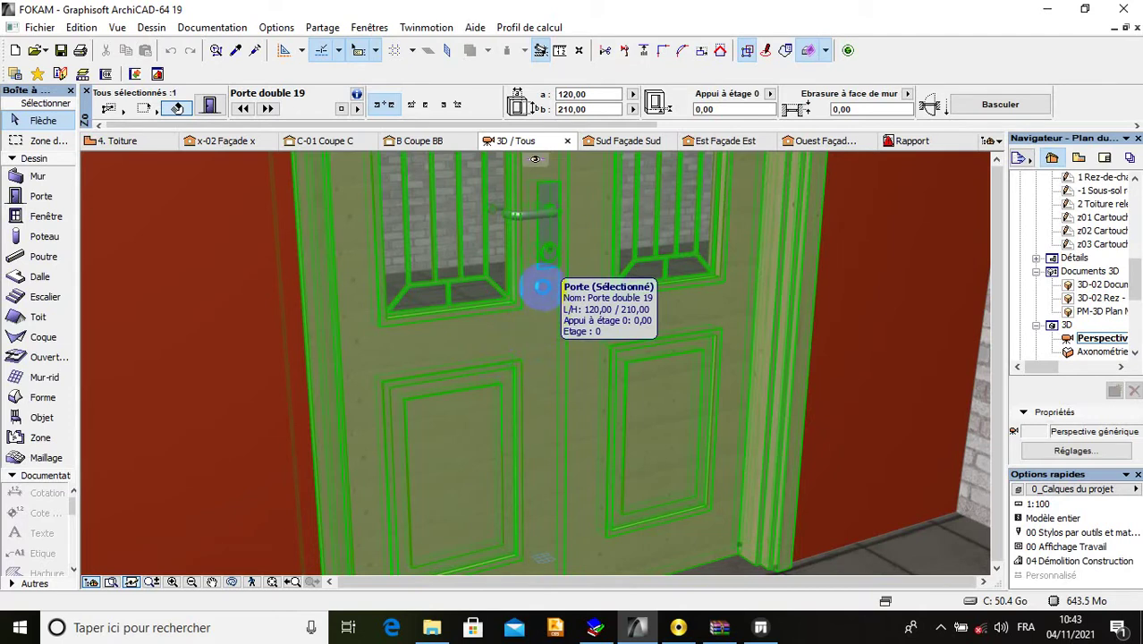
Step: Review the selected double door's leaf, handle and frame settings under Paramètres Porte battante
double_click(547, 278)
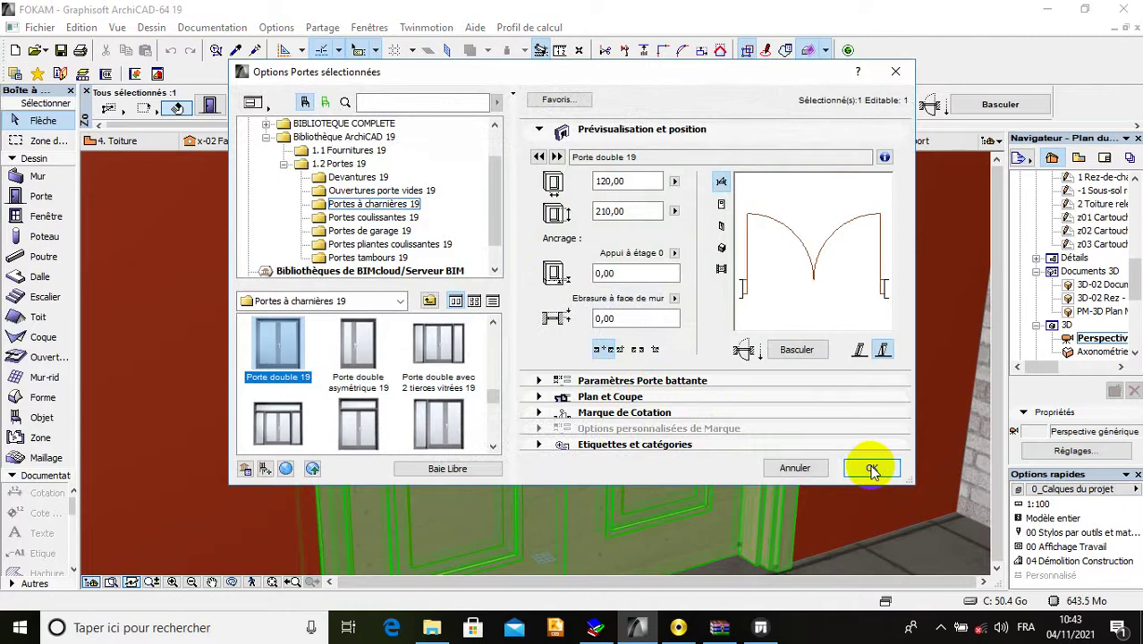
left_click(624, 380)
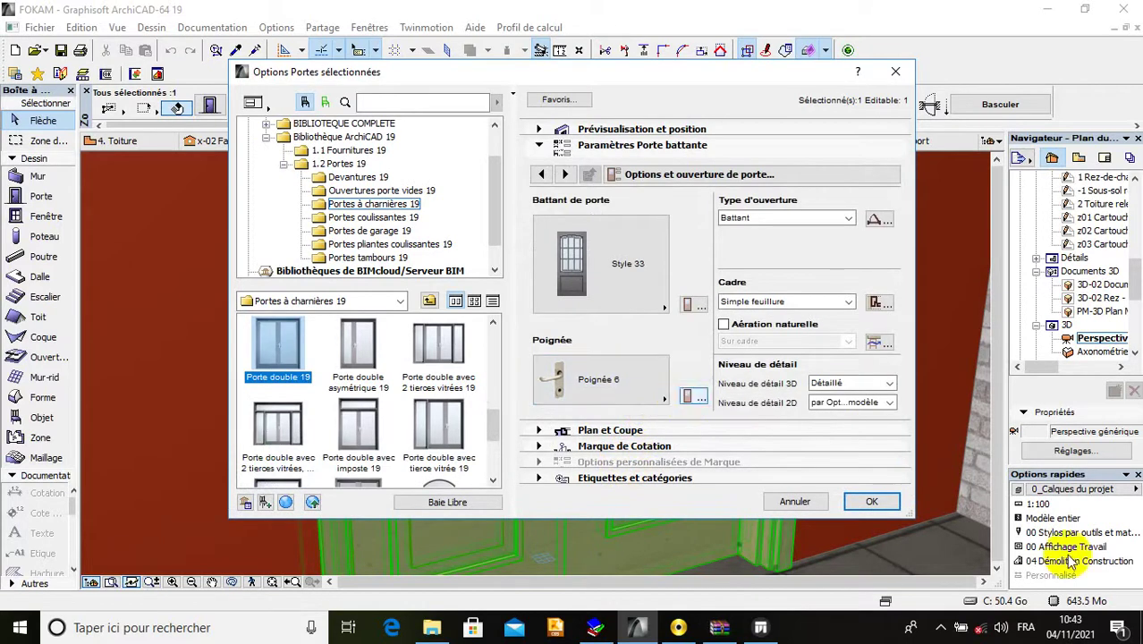
left_click(873, 502)
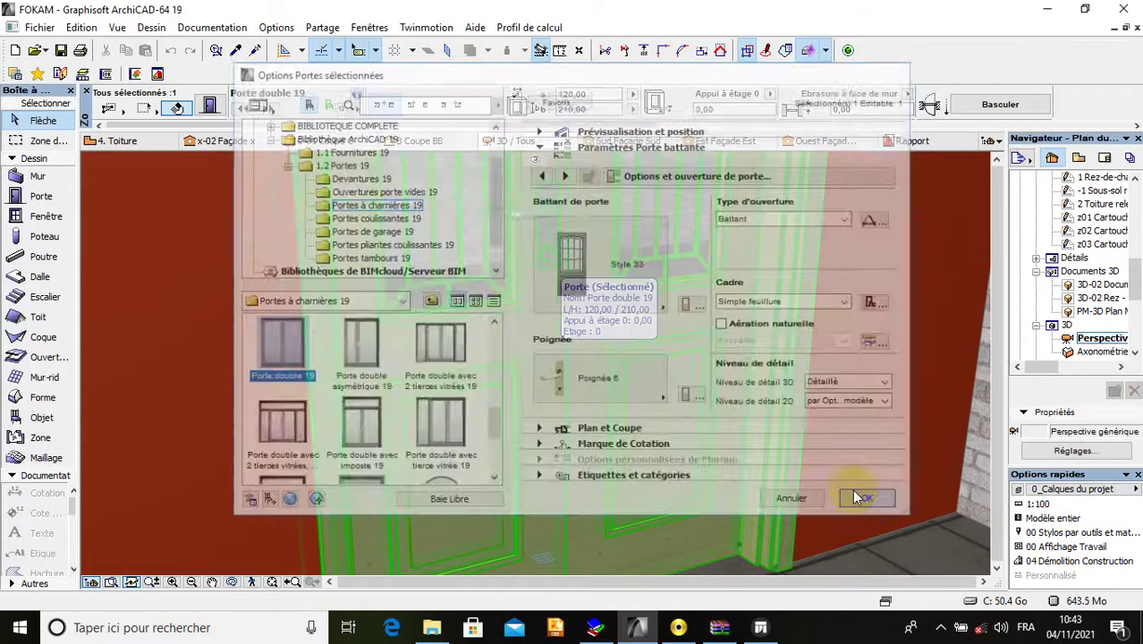
Step: Open the Peindre Surface tool for the selected double door
left_click(215, 26)
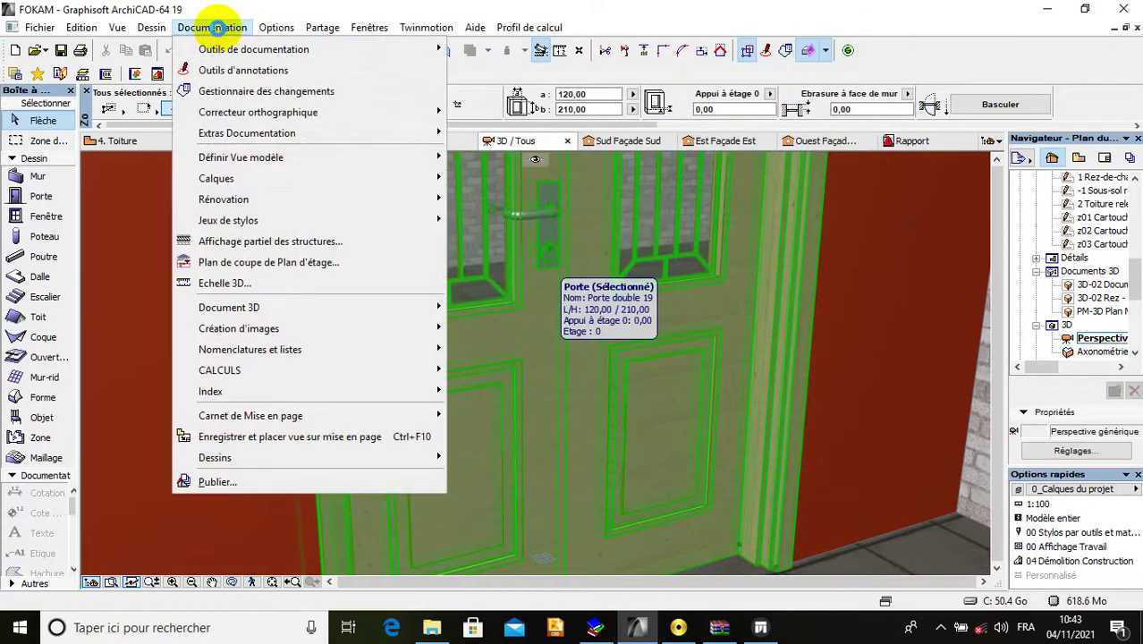
mouse_move(290, 349)
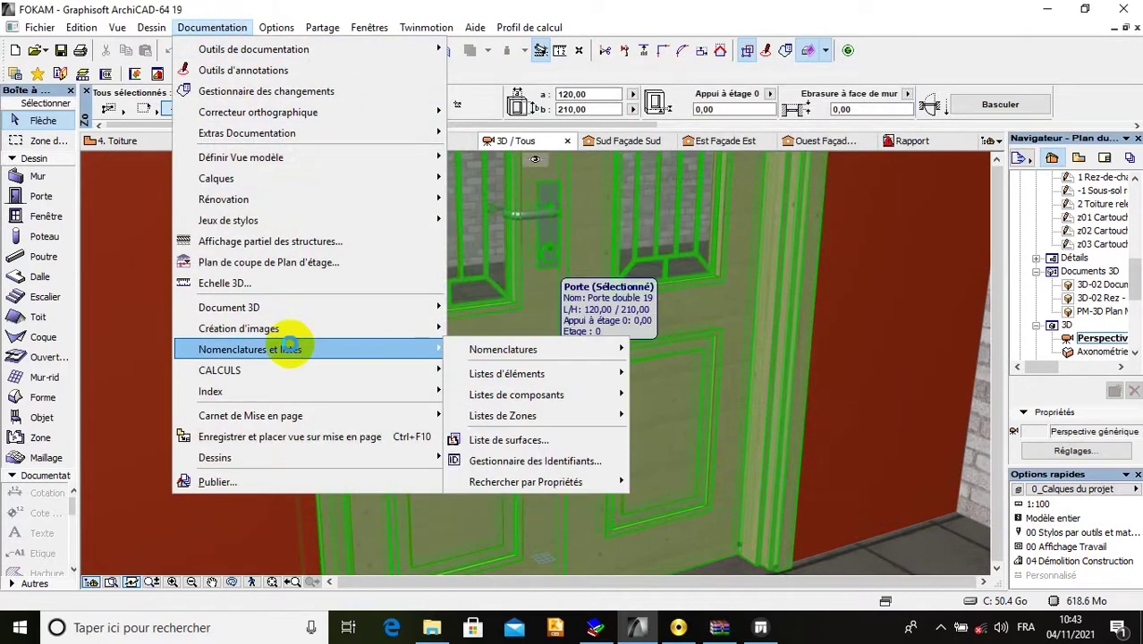
mouse_move(276, 27)
mouse_move(295, 209)
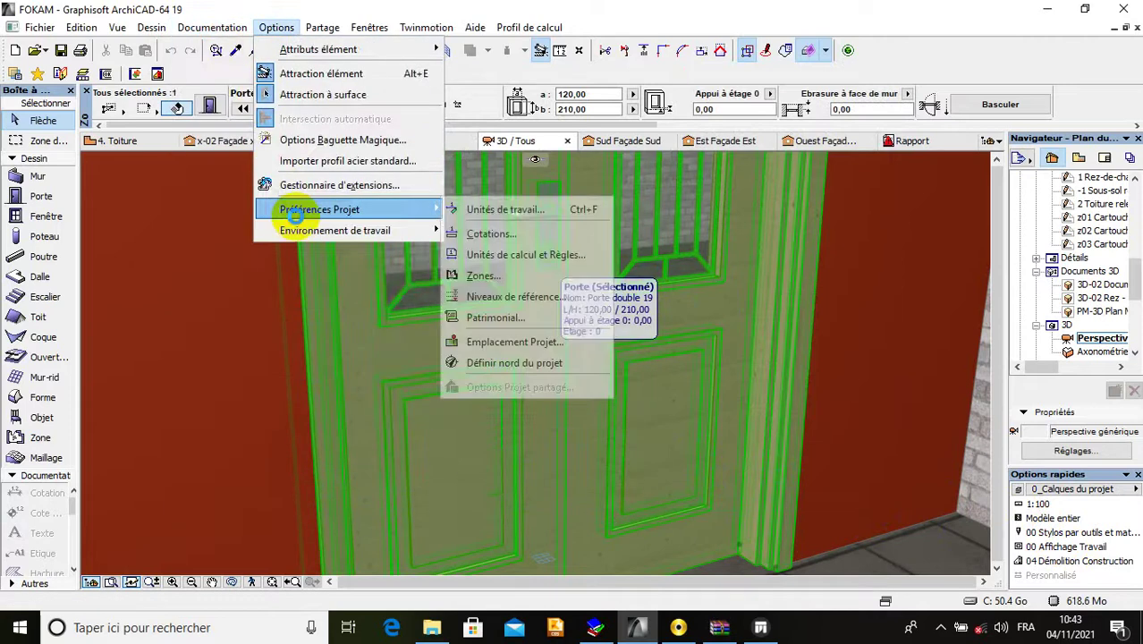
mouse_move(212, 26)
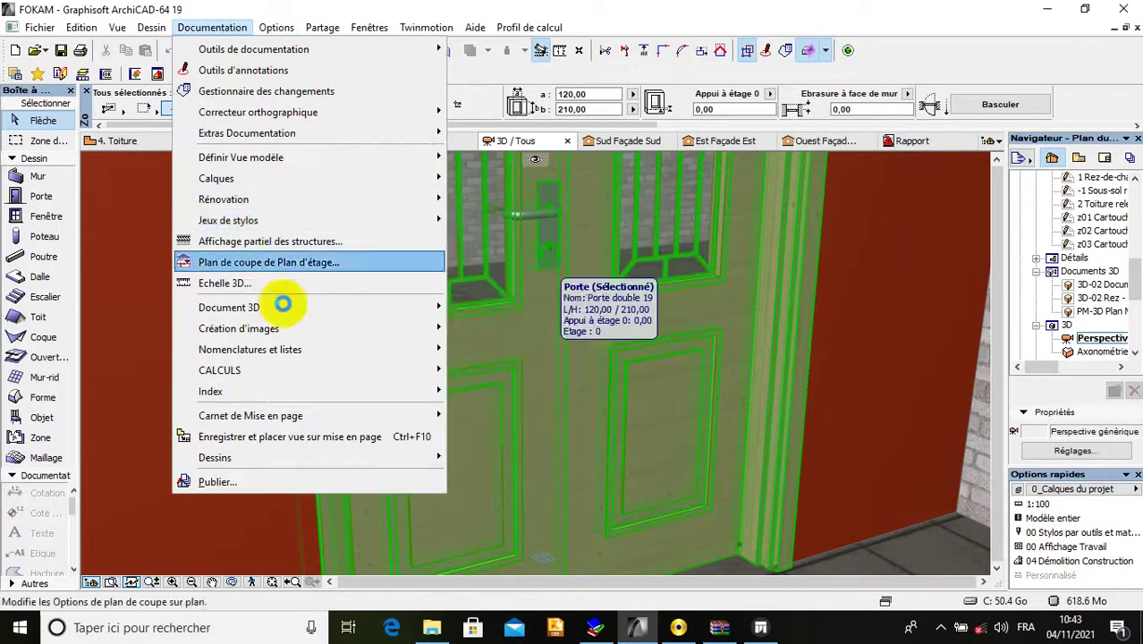
mouse_move(380, 328)
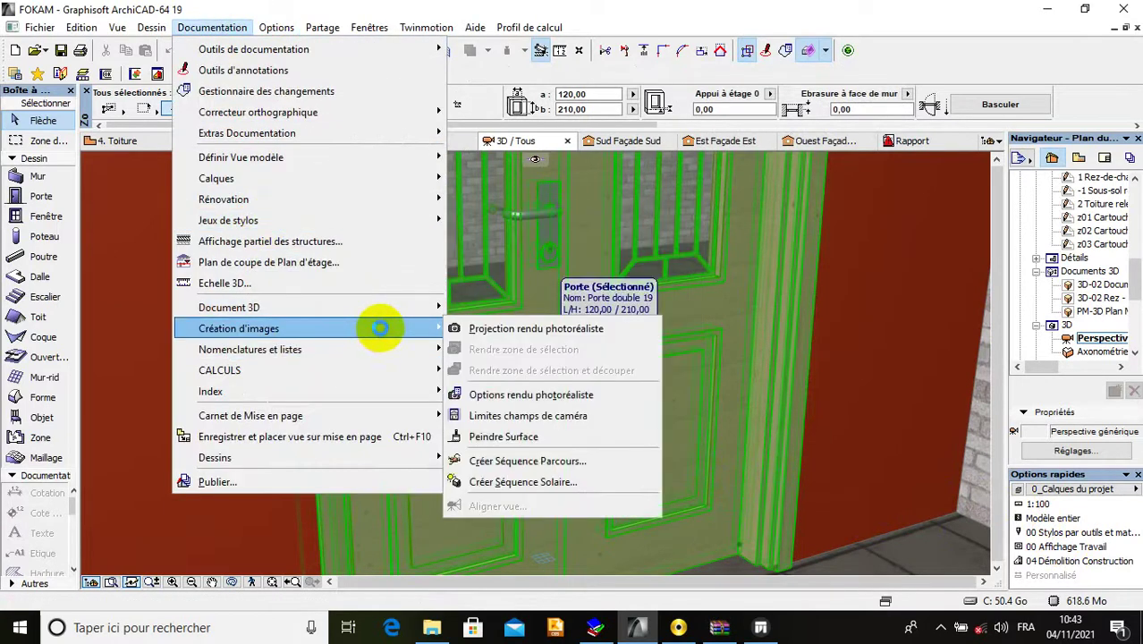
left_click(532, 437)
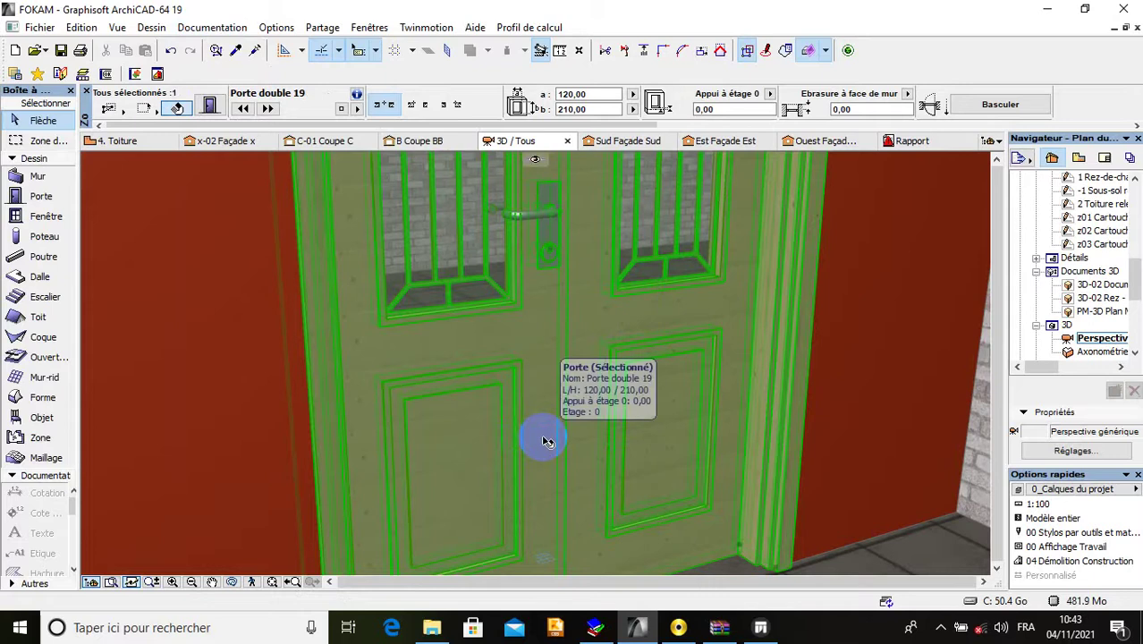
left_click(213, 27)
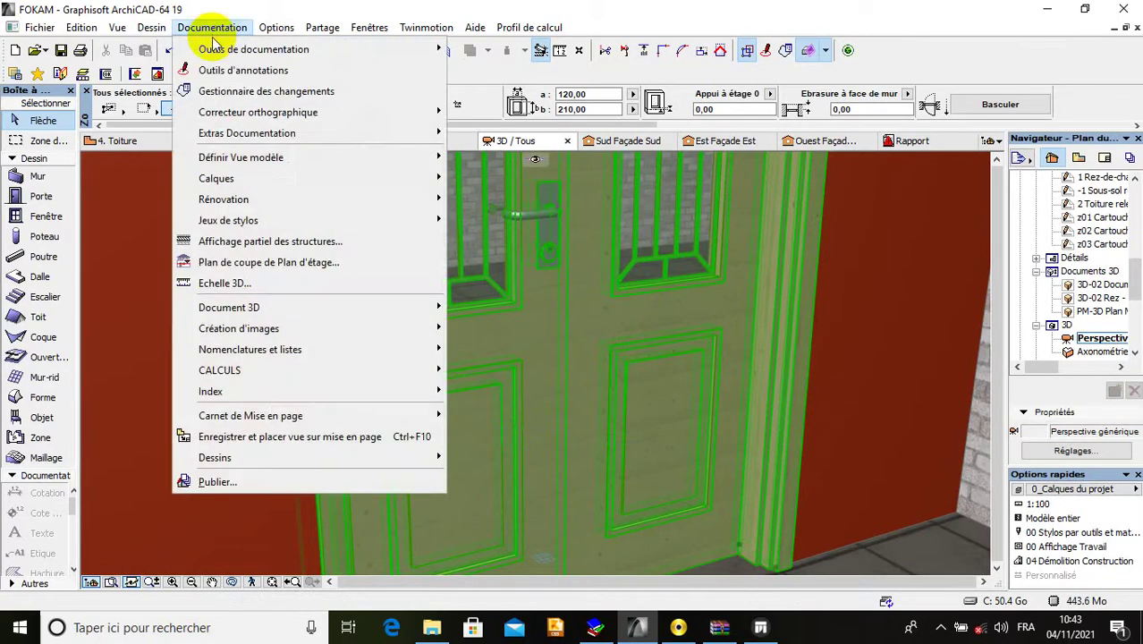
mouse_move(306, 328)
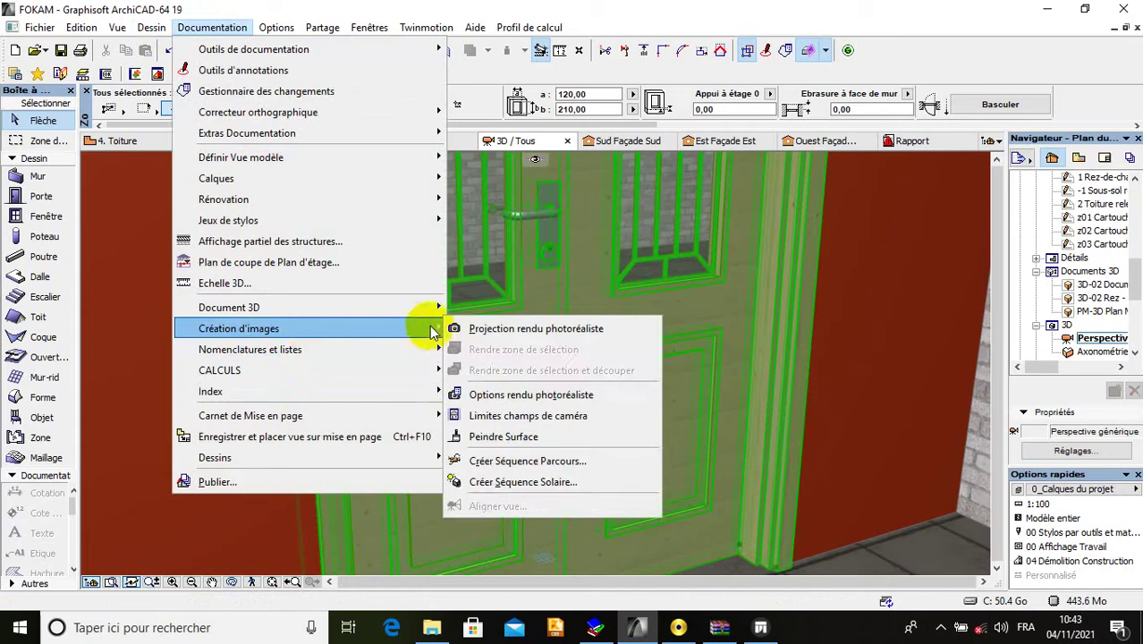
left_click(525, 436)
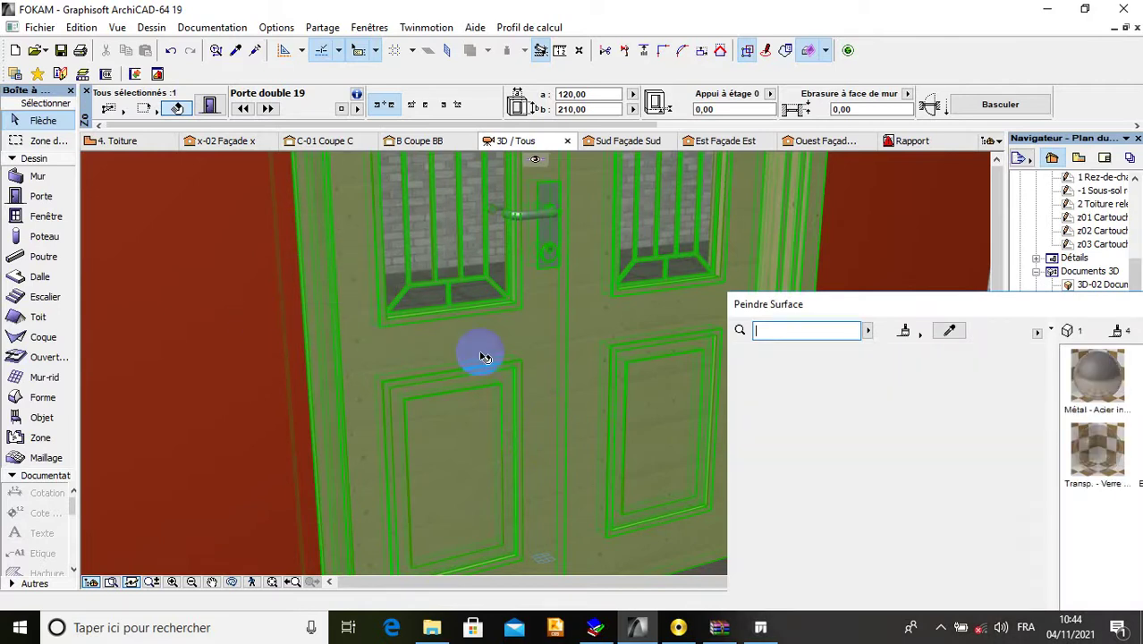
Step: Paint the wooden surface of the selected double door with the project surface Métal - Or
left_click(942, 328)
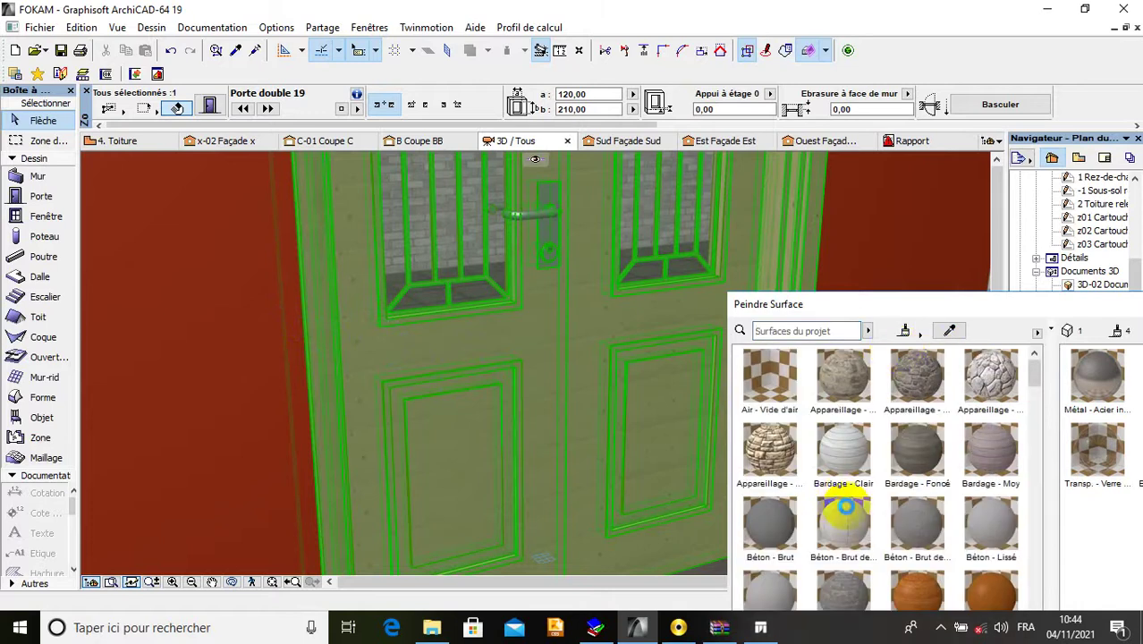
scroll(921, 488, "down", 5)
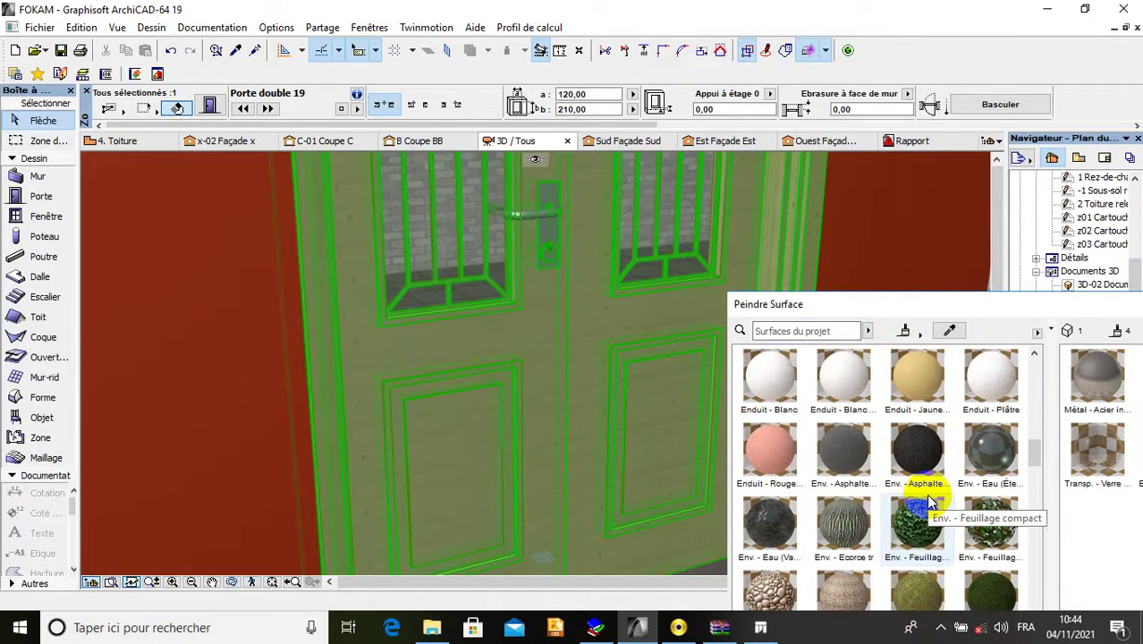
scroll(930, 503, "down", 10)
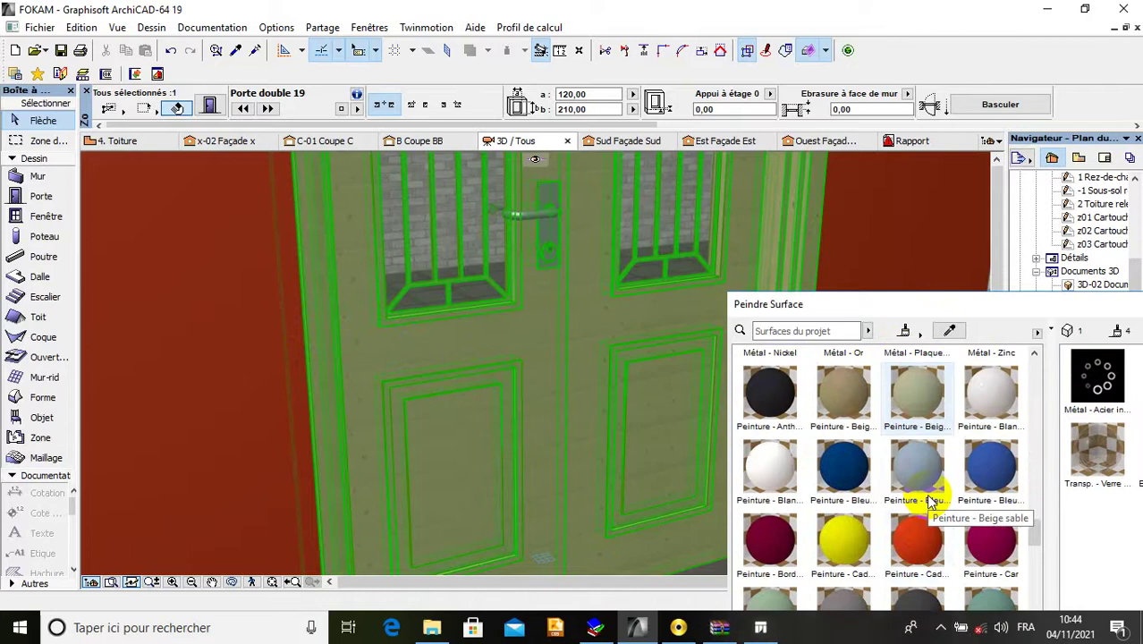
scroll(929, 502, "down", 10)
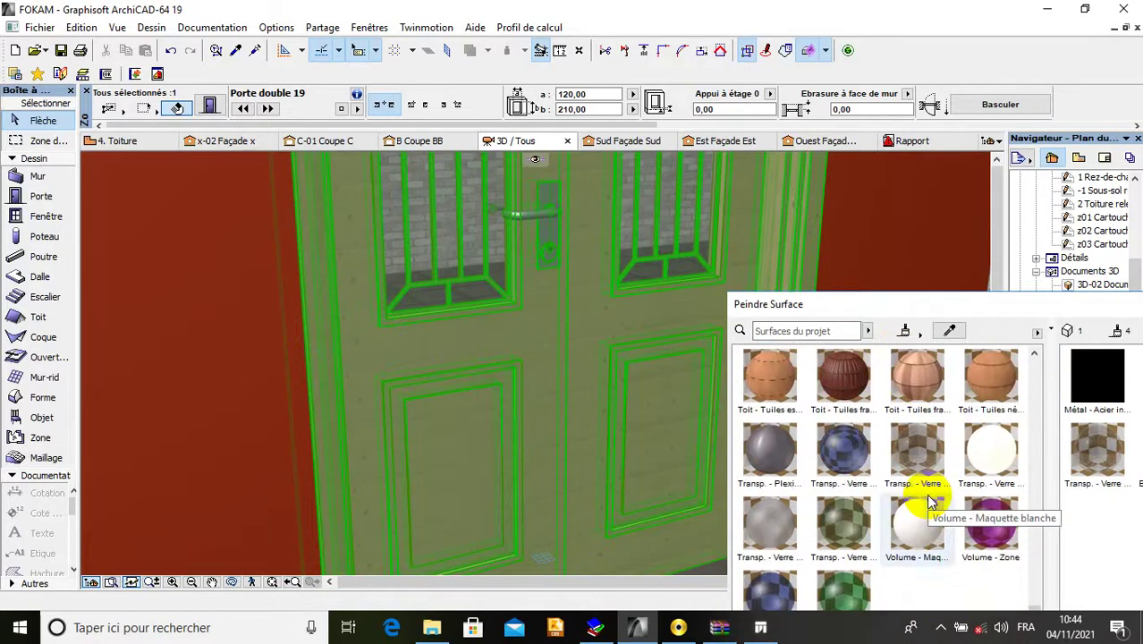
scroll(930, 503, "up", 10)
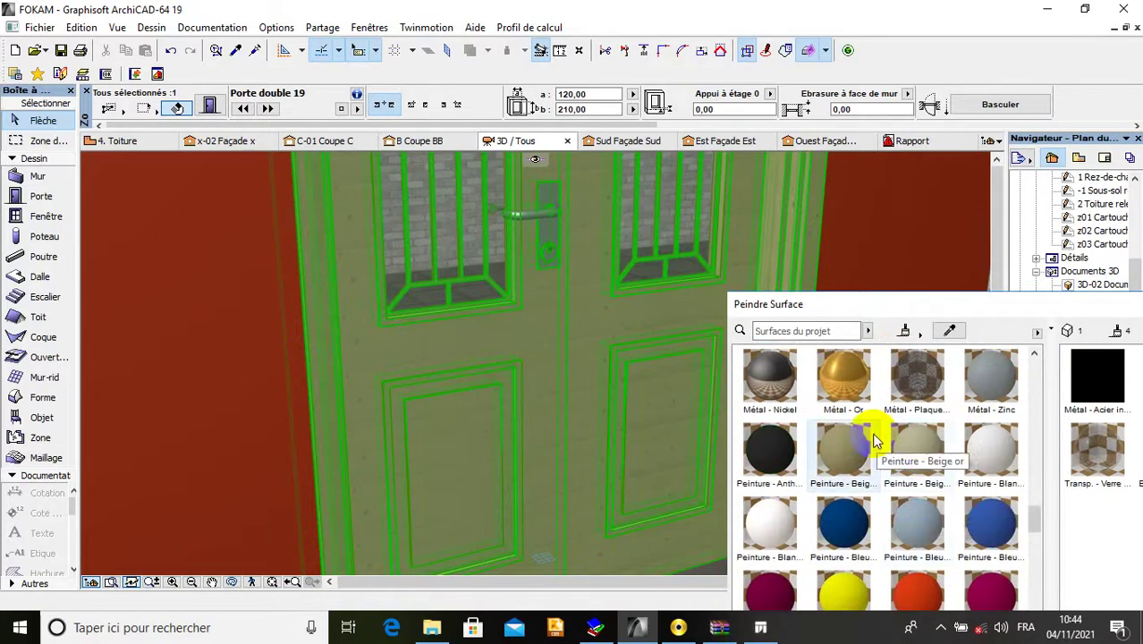
left_click(843, 378)
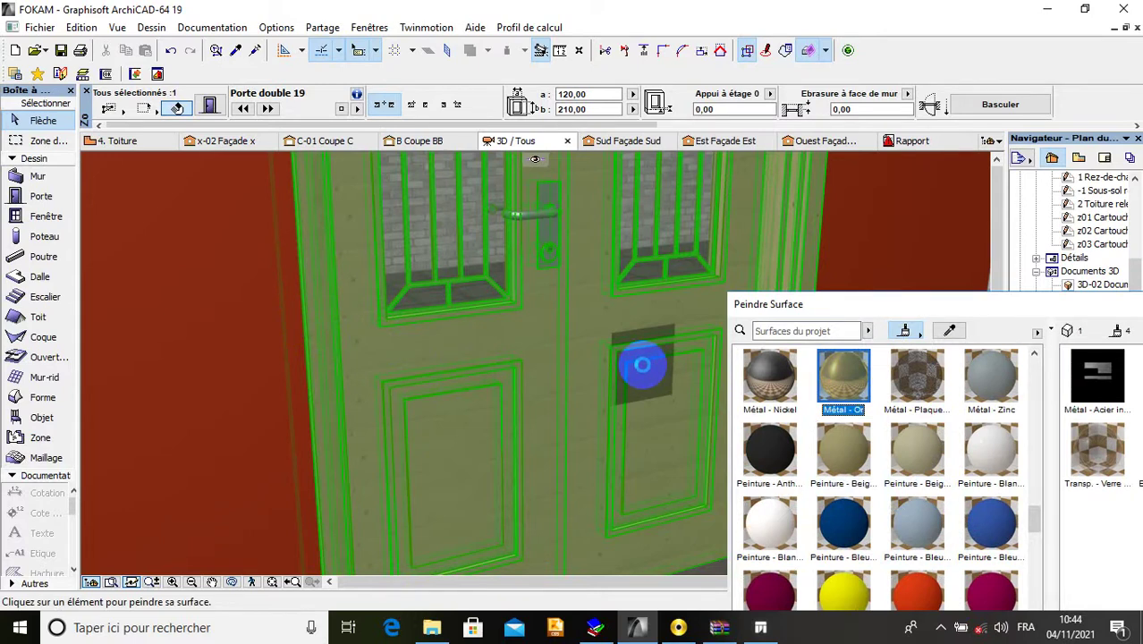
left_click(642, 364)
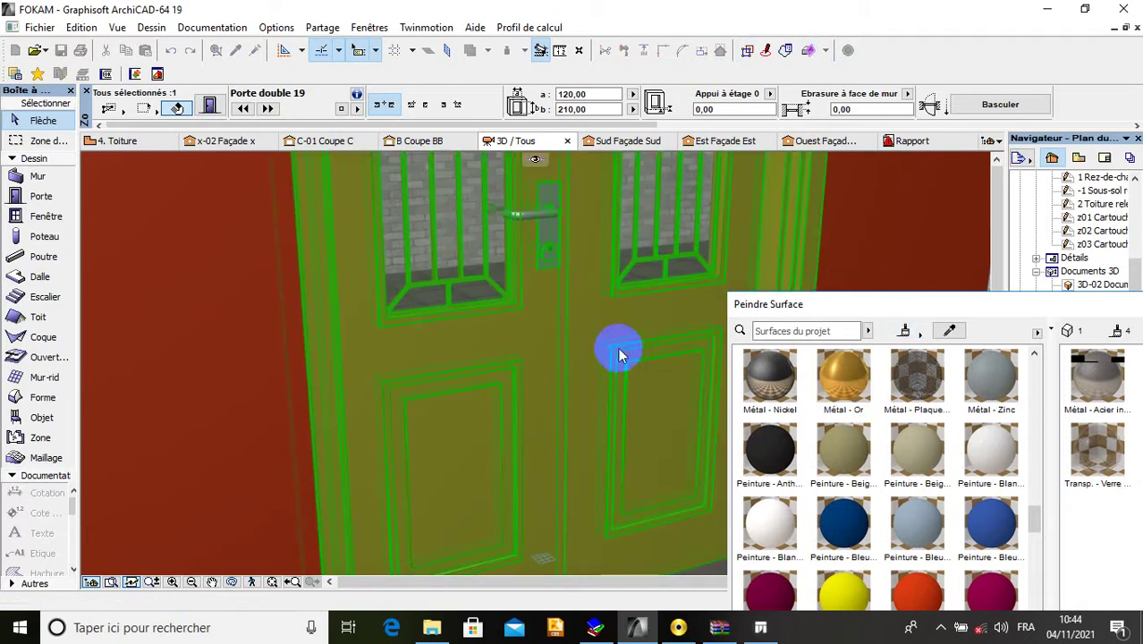
Step: Send the repainted model to Twinmotion through DirectLink and inspect the gold double door in the orange wall up close
left_click(433, 30)
left_click(442, 49)
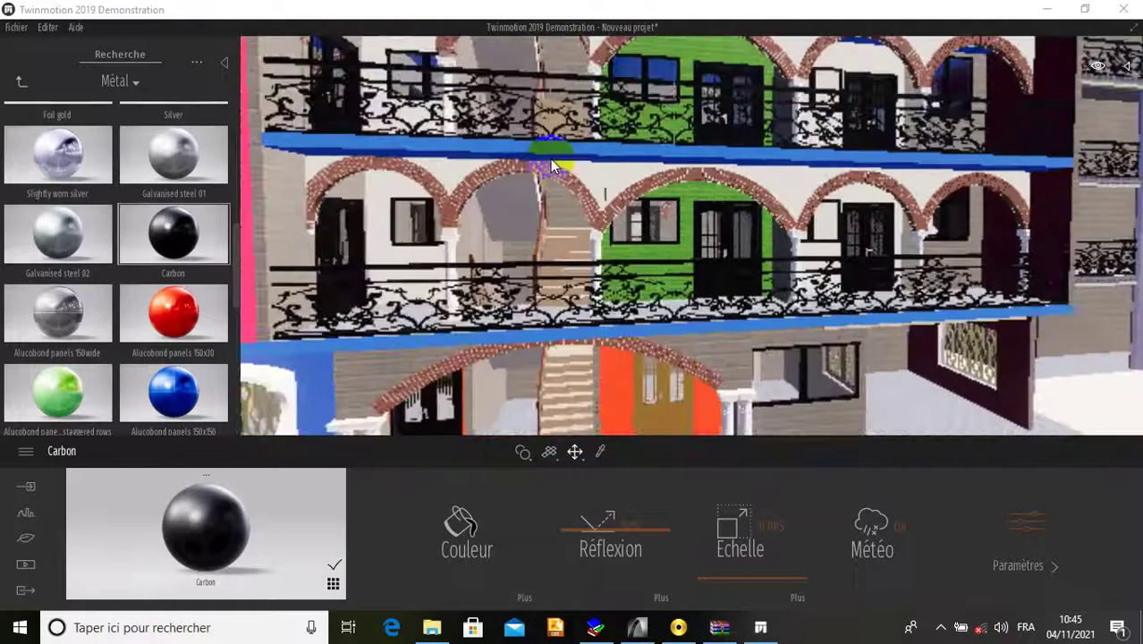
scroll(695, 383, "up", 4)
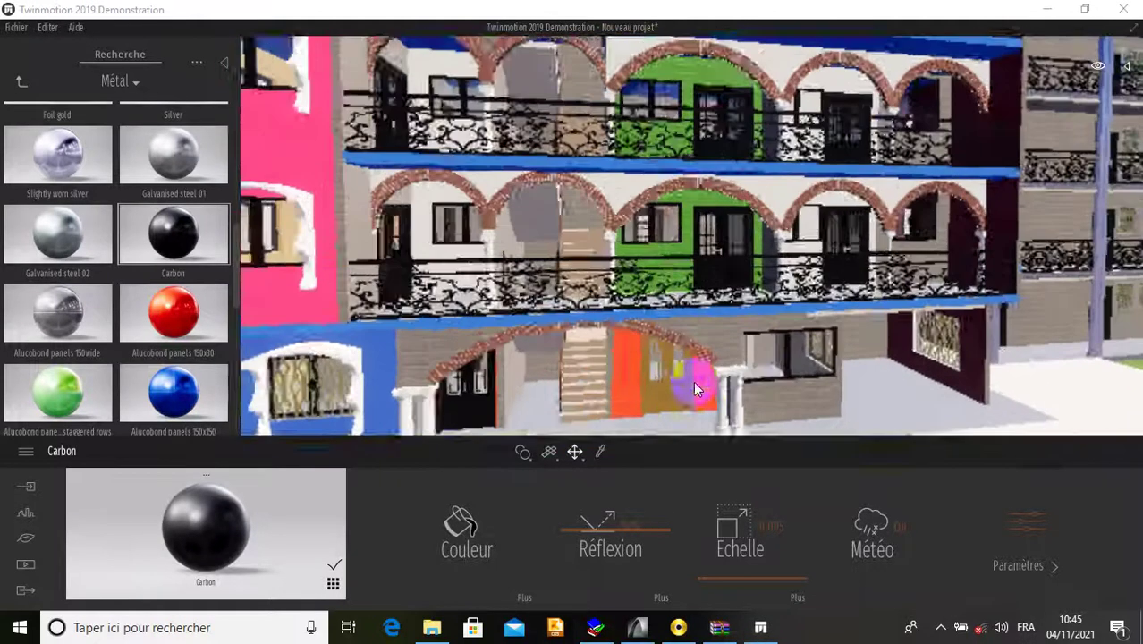
middle_click_drag(693, 381, 680, 369)
scroll(677, 322, "up", 2)
scroll(666, 319, "up", 5)
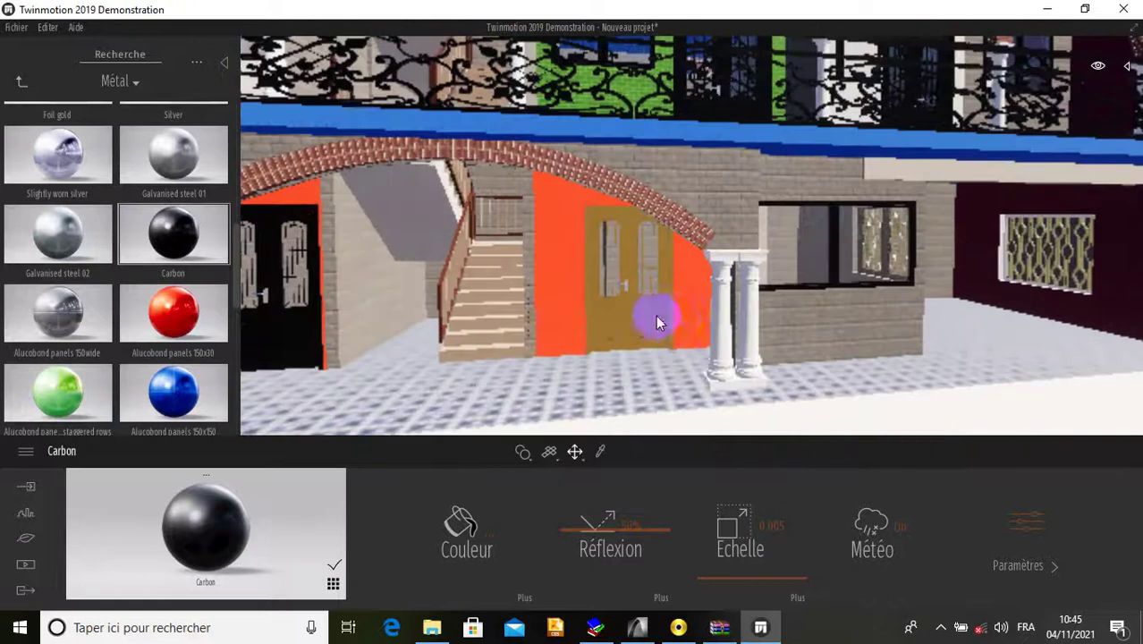
scroll(657, 308, "up", 5)
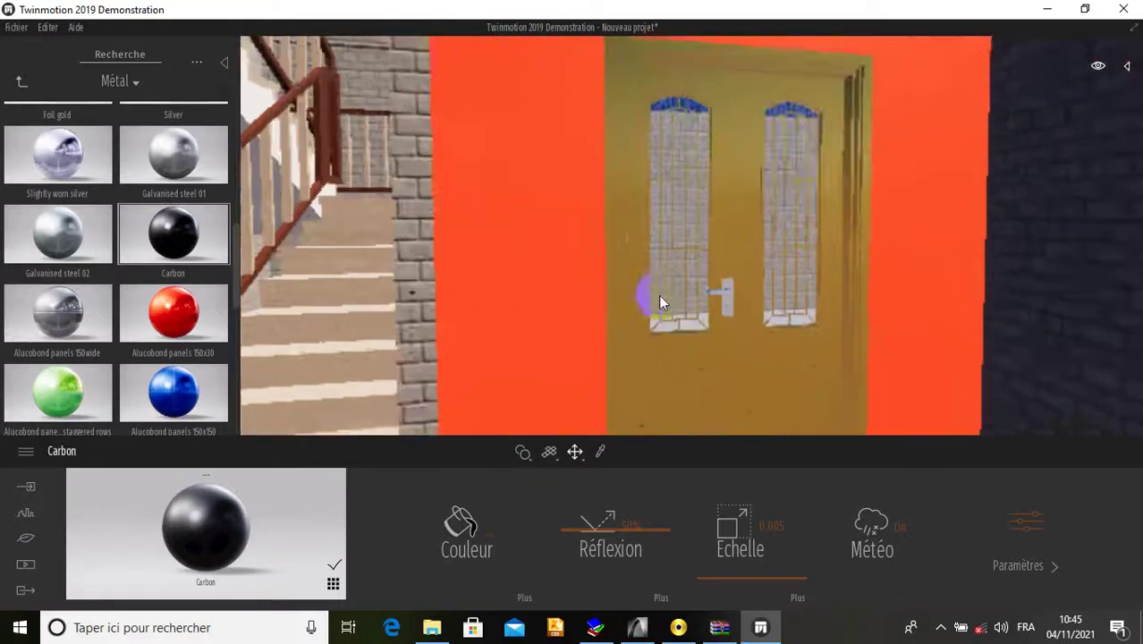
scroll(660, 297, "up", 1)
middle_click_drag(660, 297, 629, 332)
scroll(660, 297, "down", 1)
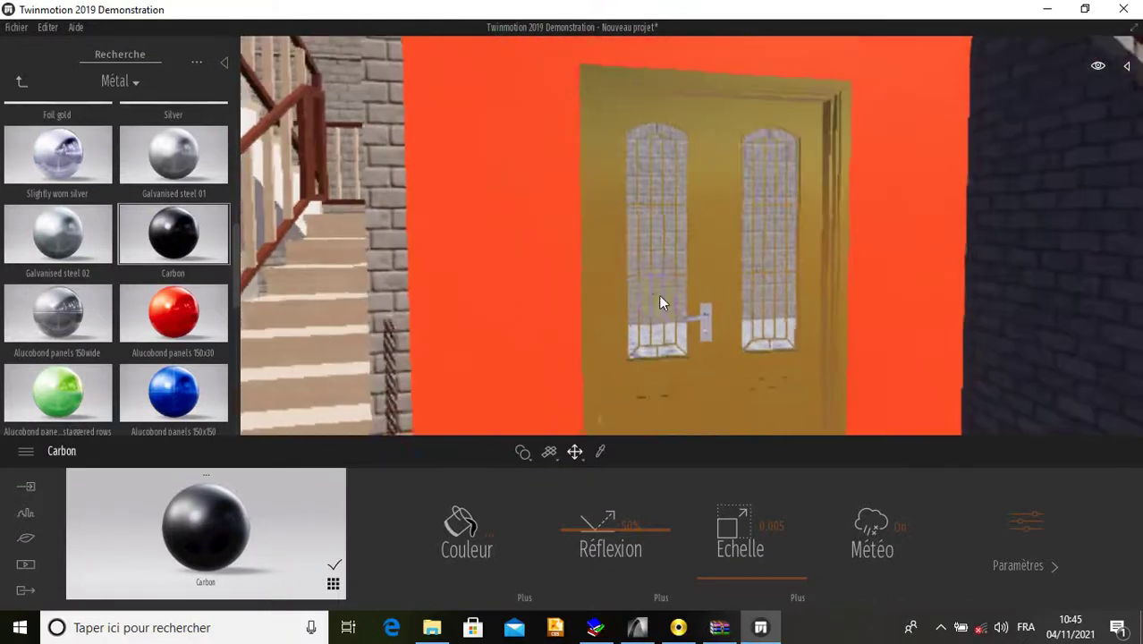
Step: Open the Bois category of the materials library
left_click(19, 81)
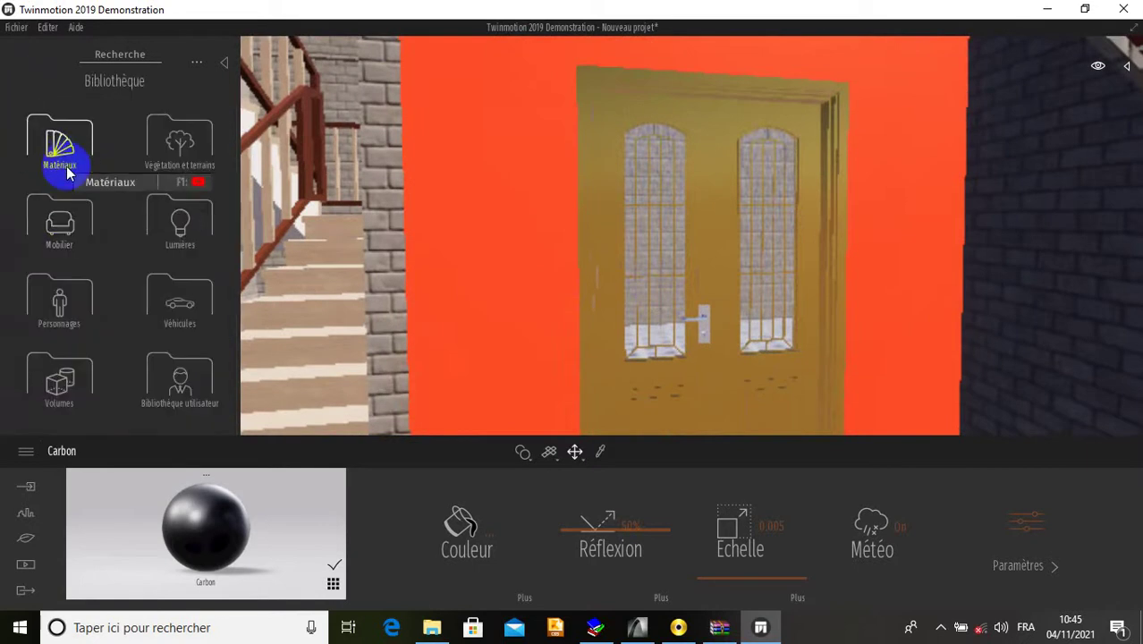
left_click(63, 157)
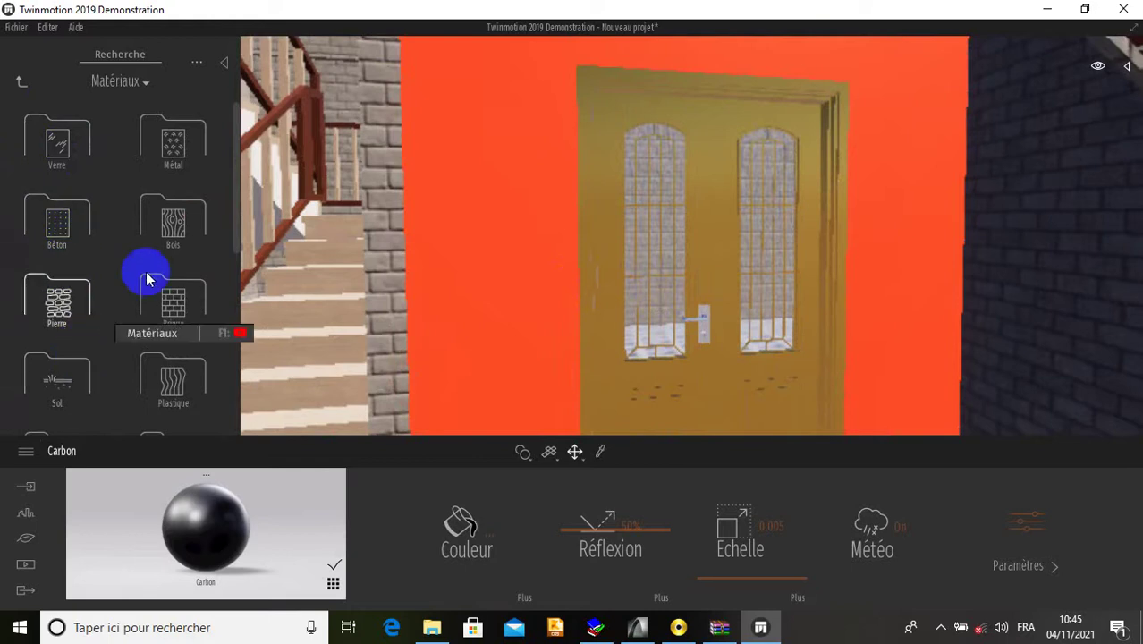
left_click(152, 214)
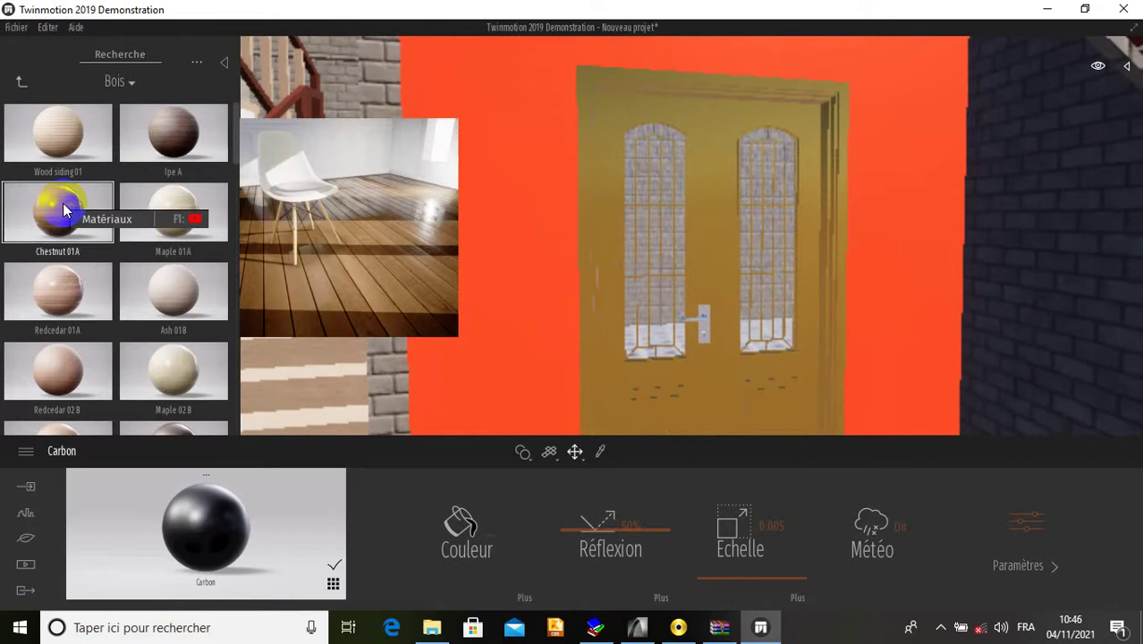
Step: Apply the wood material Ash 01B to the gold double door in the orange wall
left_click(74, 139)
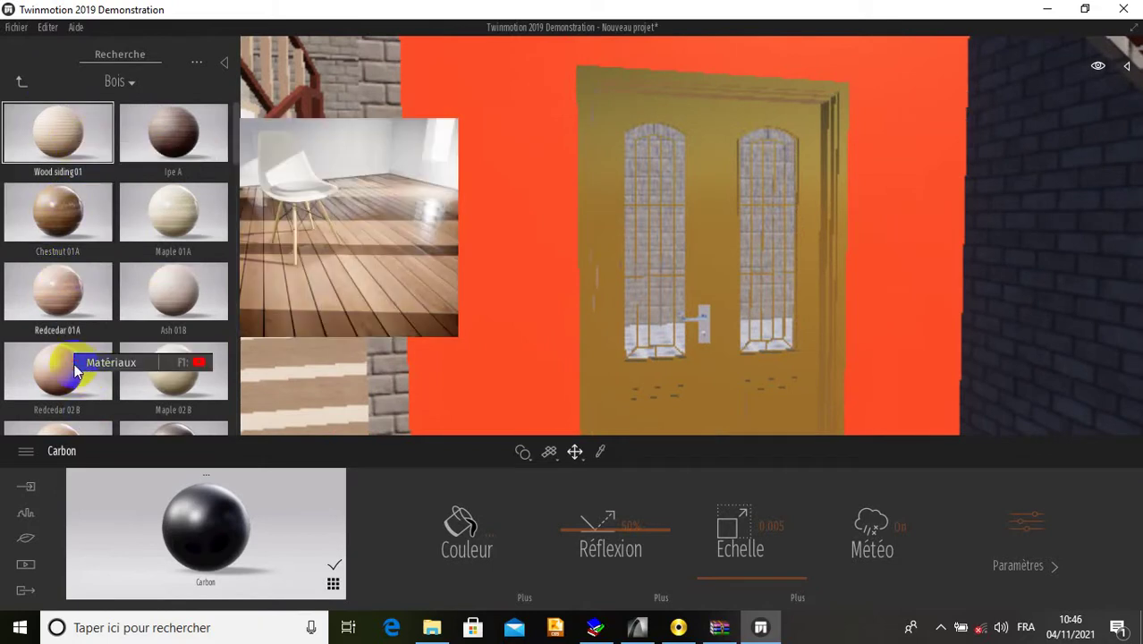
left_click(183, 289)
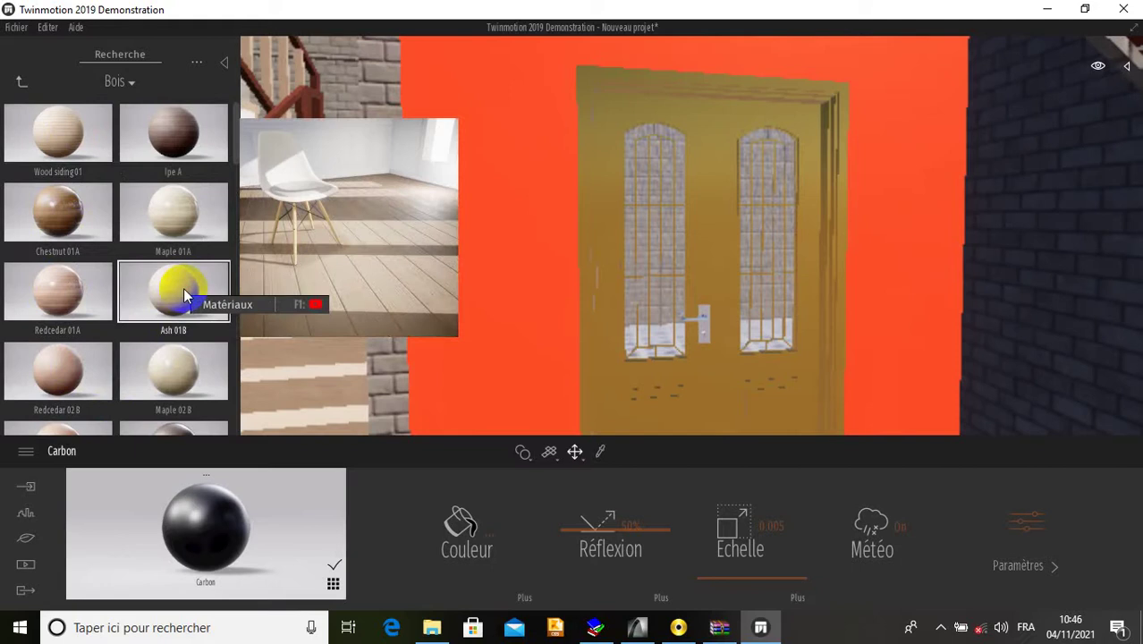
left_click_drag(183, 291, 621, 345)
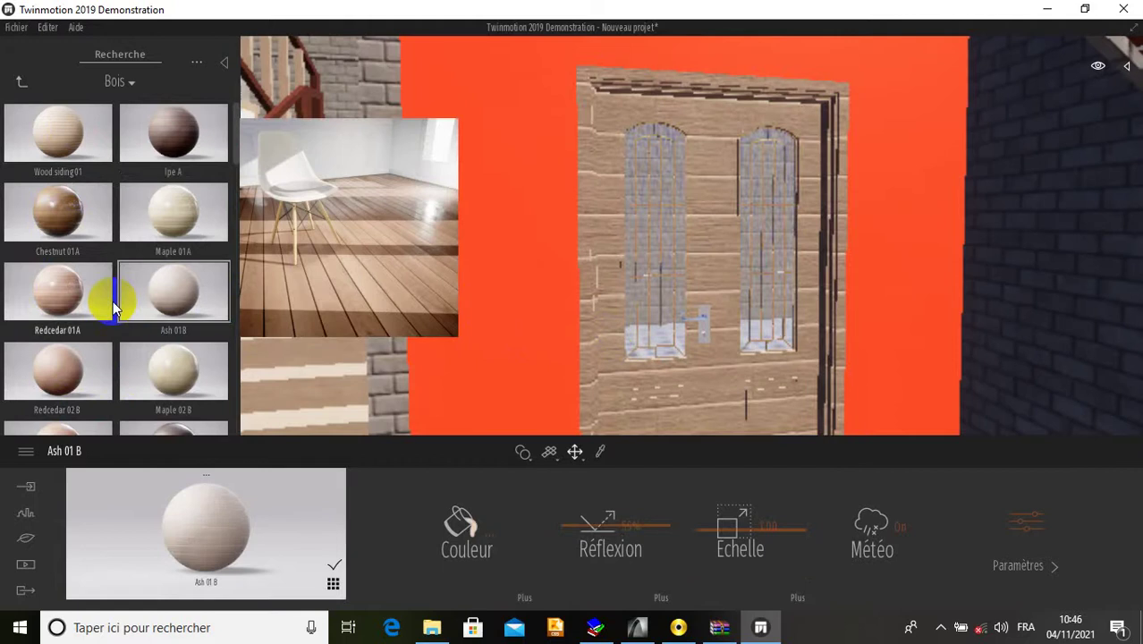
Step: Apply the wood material Wenge 01B to the double door in the orange wall and check it from farther away
scroll(113, 301, "down", 3)
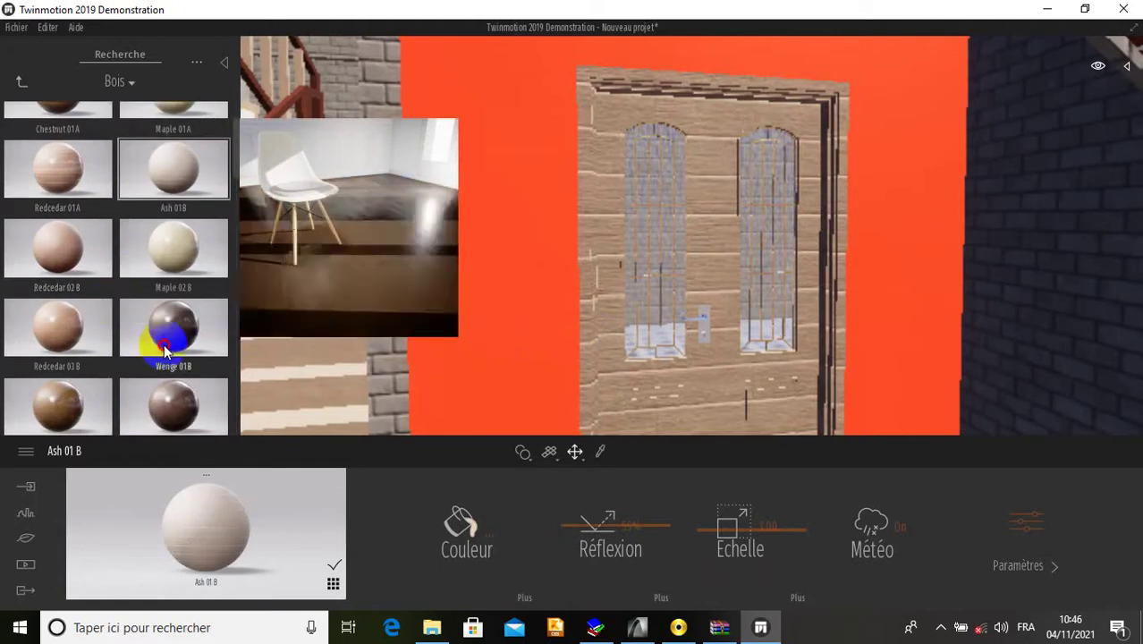
scroll(163, 348, "down", 1)
left_click_drag(548, 367, 594, 363)
scroll(600, 347, "down", 5)
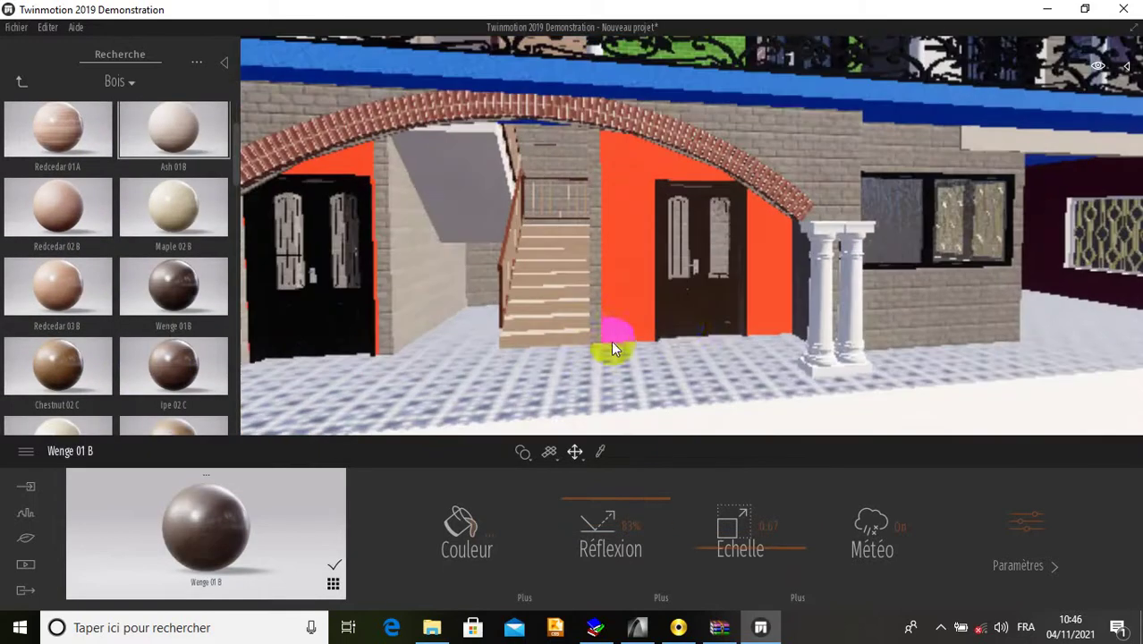
scroll(680, 324, "up", 3)
scroll(669, 328, "down", 2)
scroll(637, 331, "down", 6)
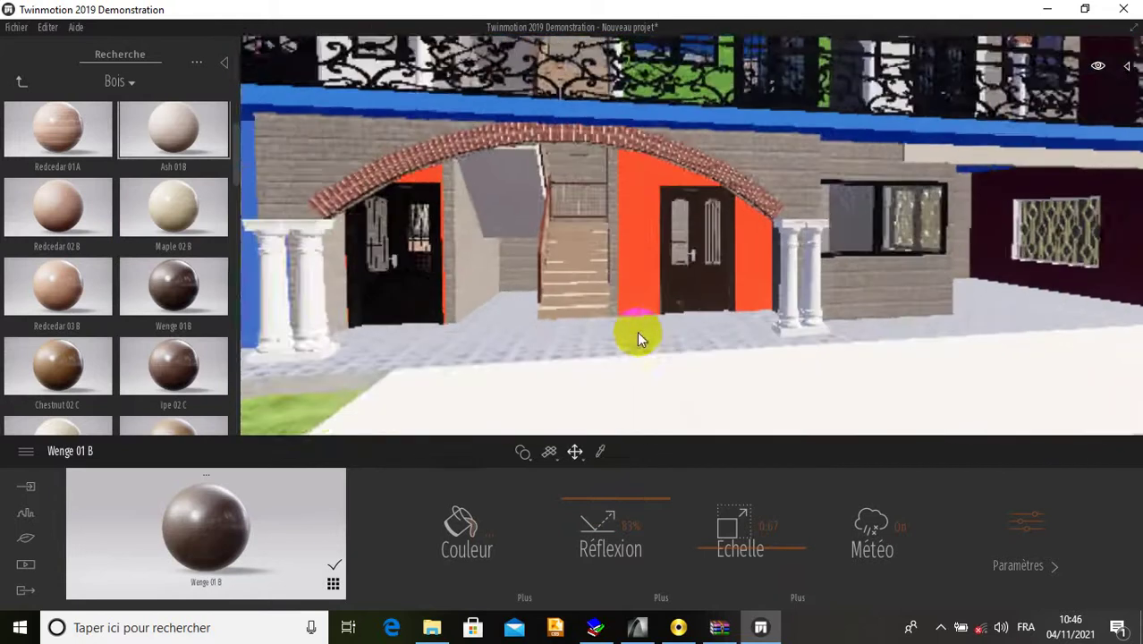
scroll(636, 317, "down", 3)
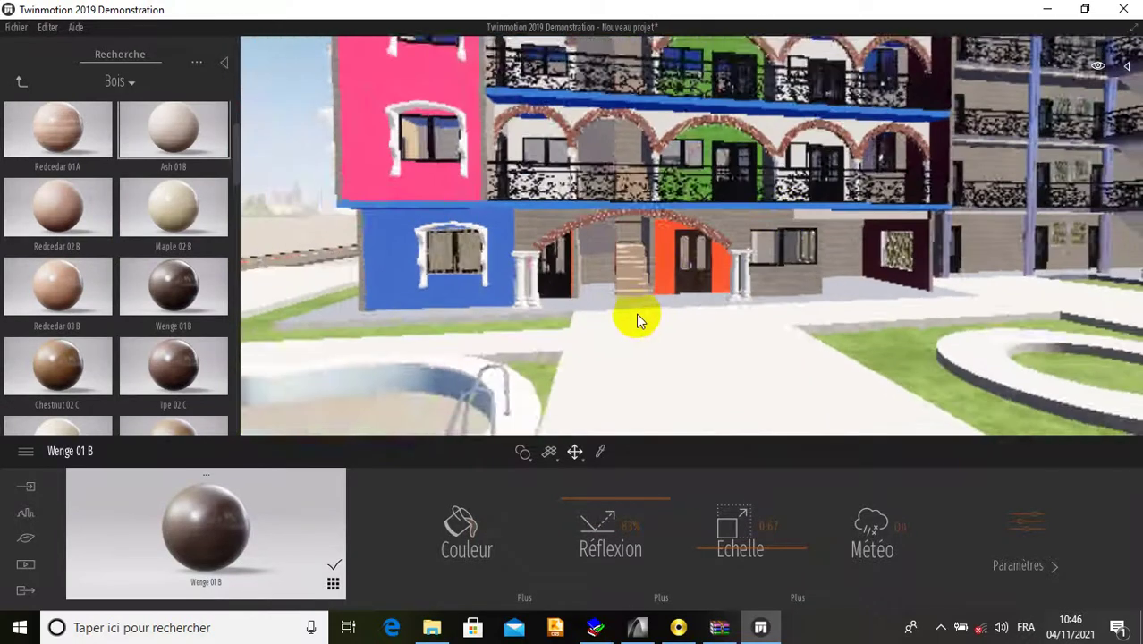
Step: Bring the orange roof behind the rooftop lettering into view and open the Toitures material category
middle_click_drag(779, 218, 608, 229)
middle_click_drag(873, 167, 404, 142)
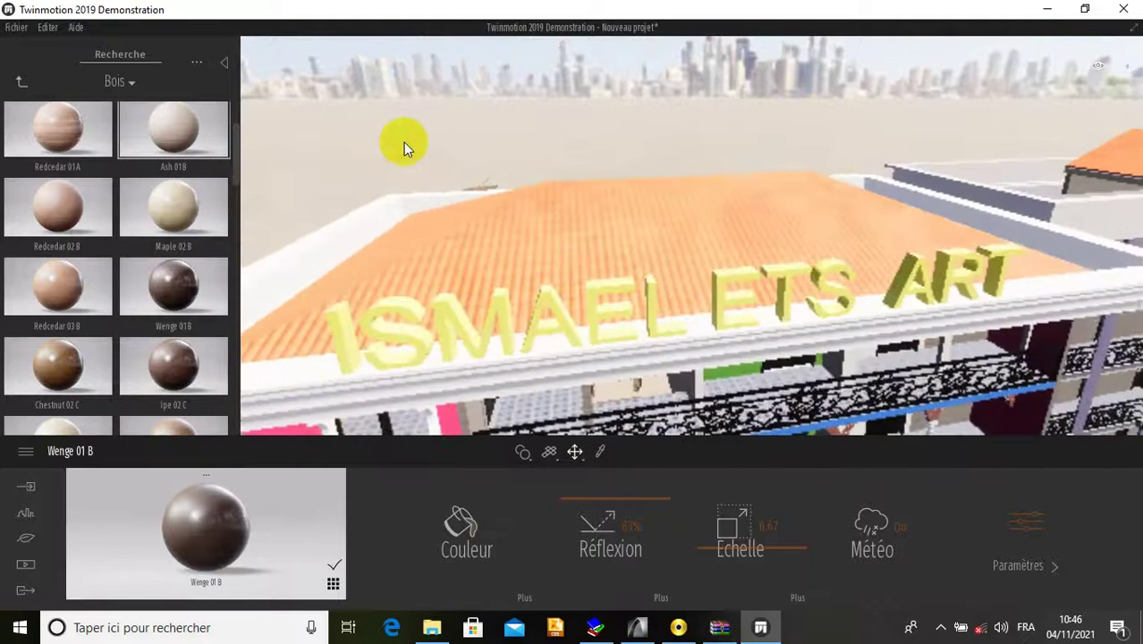
left_click(20, 83)
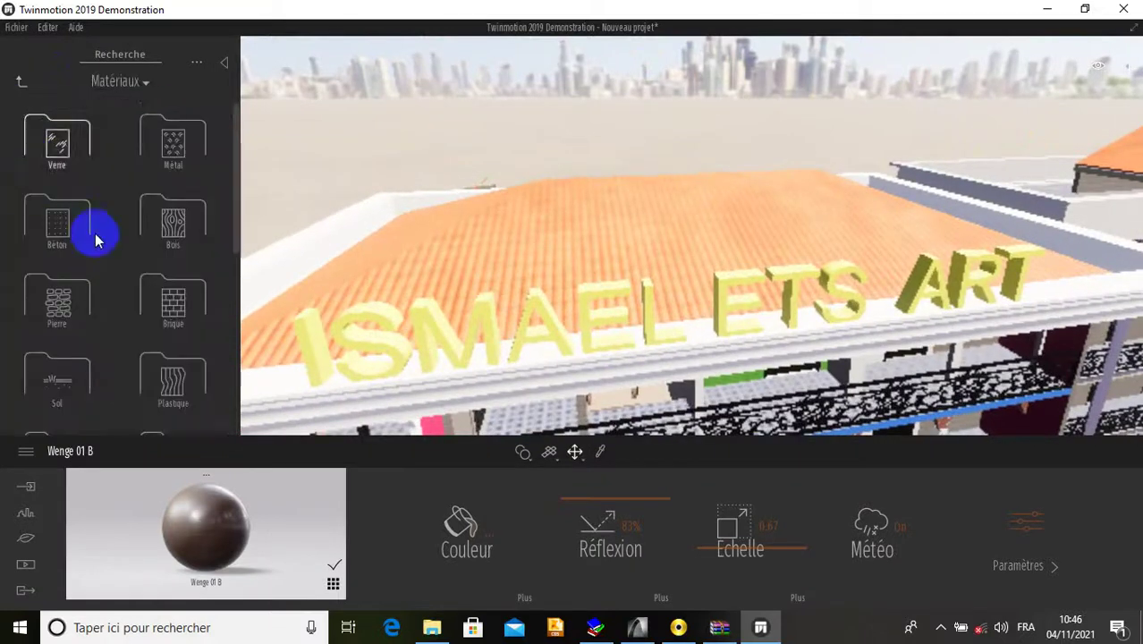
scroll(89, 246, "down", 3)
scroll(143, 304, "down", 3)
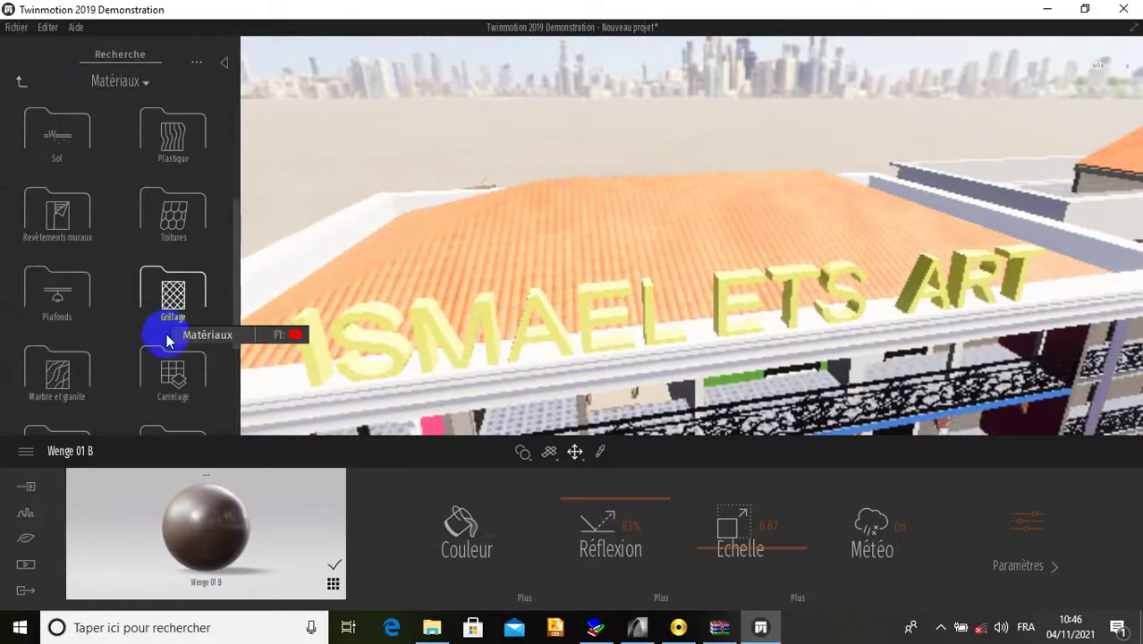
scroll(172, 341, "up", 3)
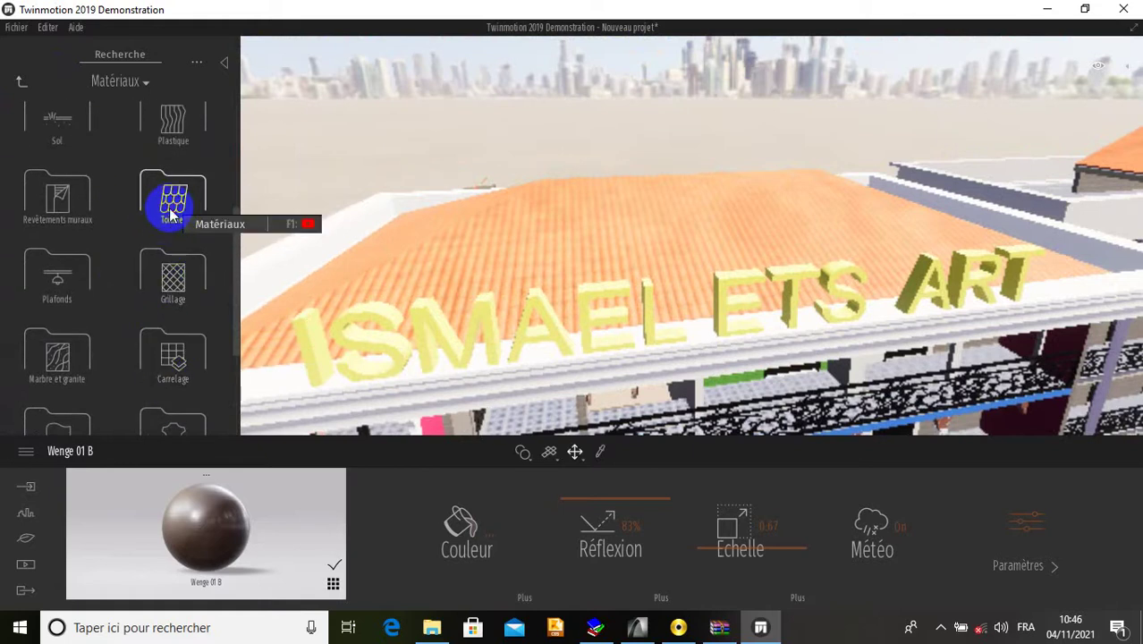
left_click(173, 211)
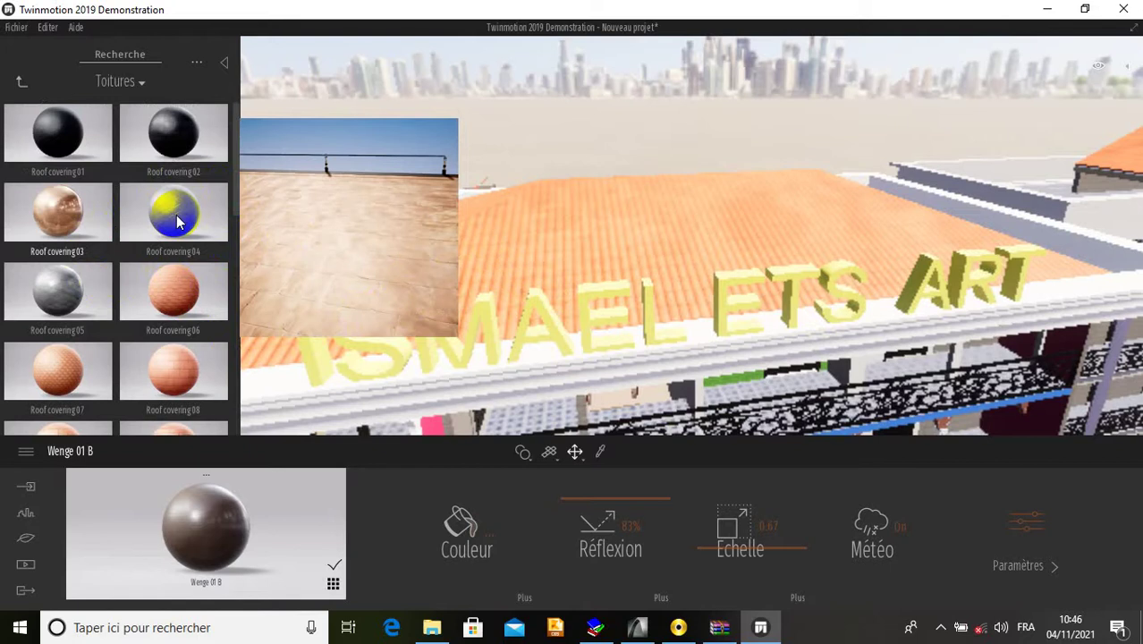
Step: Apply Roof covering 14 to the roof behind the rooftop lettering and set the material's scale to 2.42
scroll(177, 222, "down", 4)
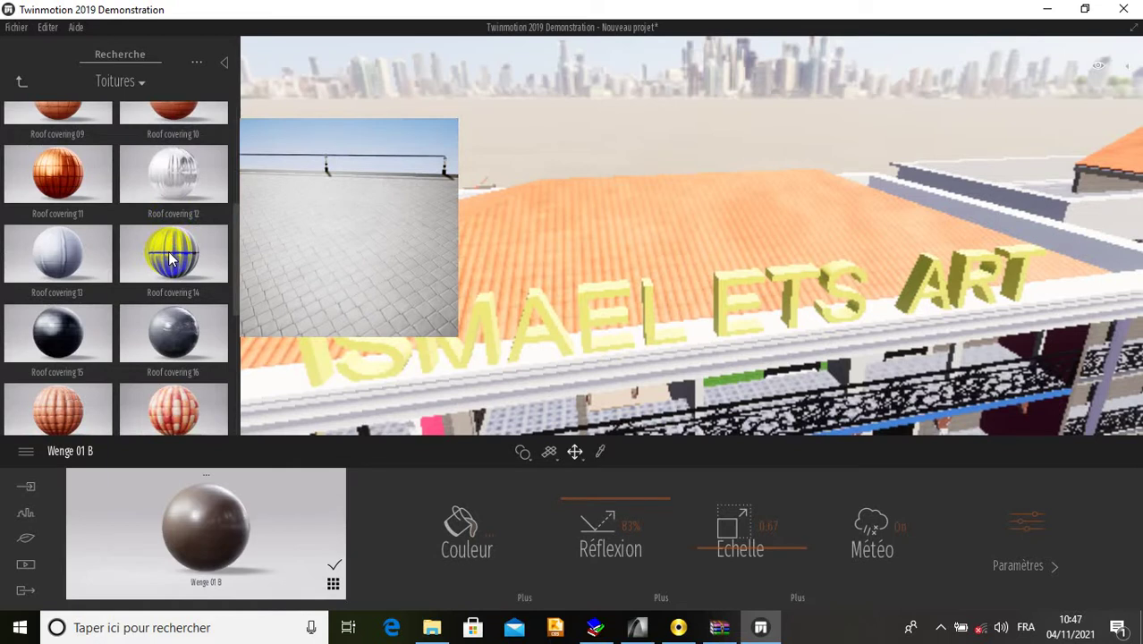
scroll(170, 258, "down", 5)
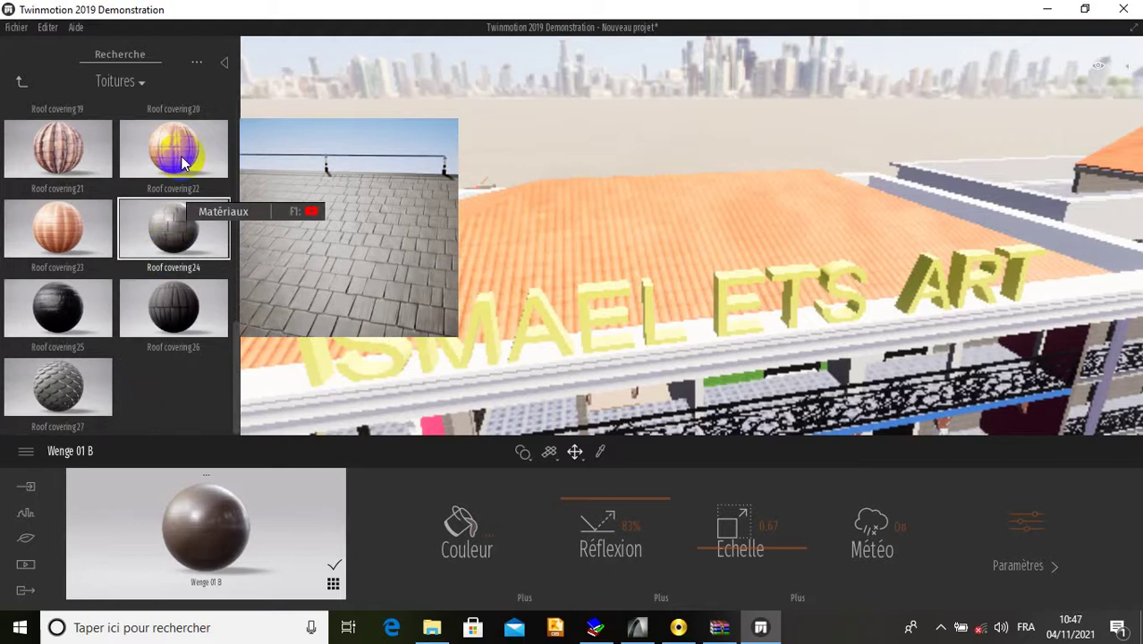
scroll(181, 163, "up", 3)
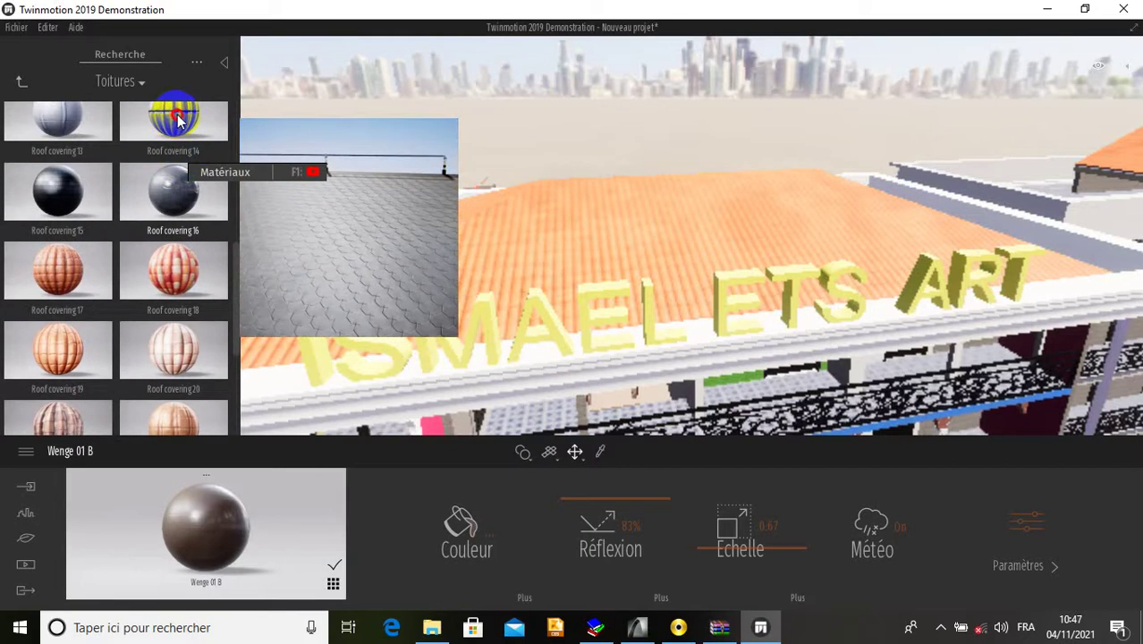
left_click_drag(178, 119, 505, 237)
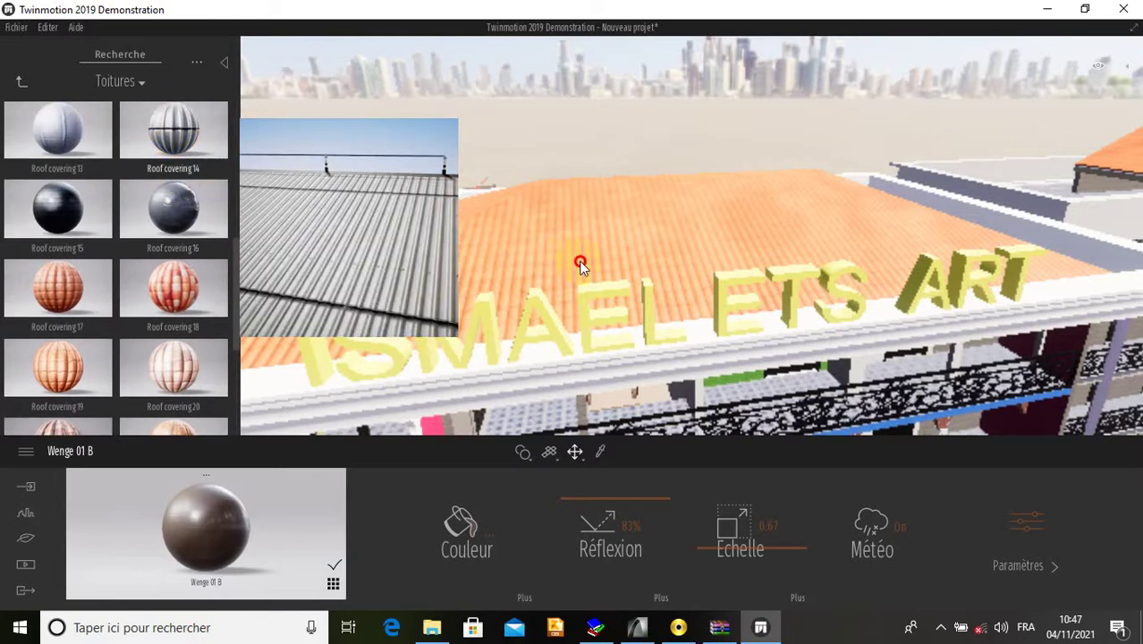
left_click_drag(581, 265, 580, 265)
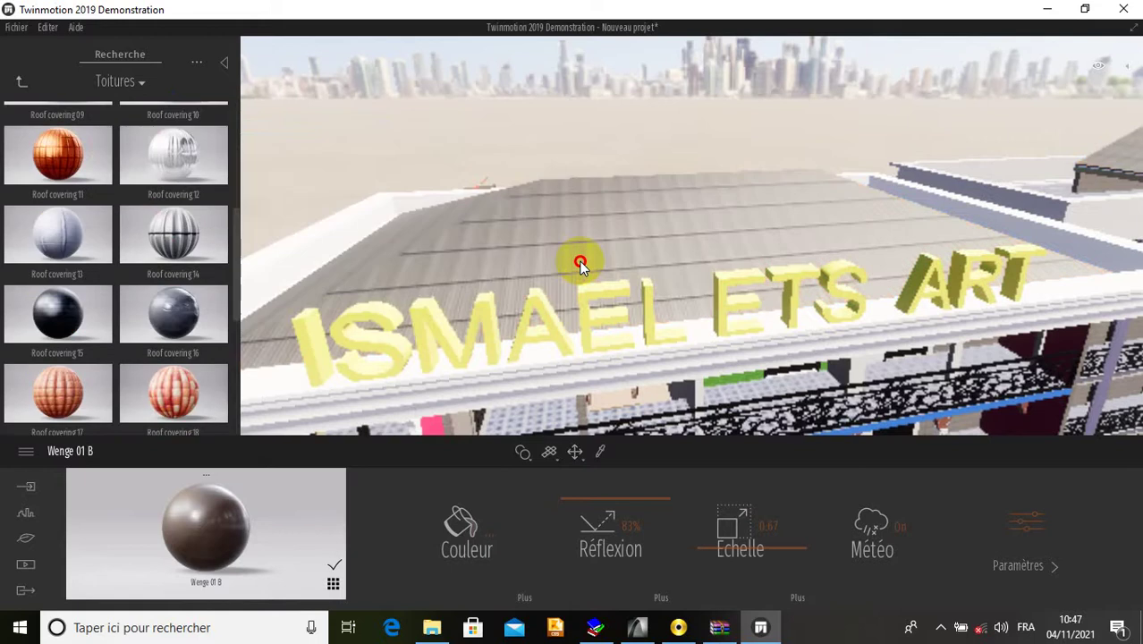
left_click(581, 265)
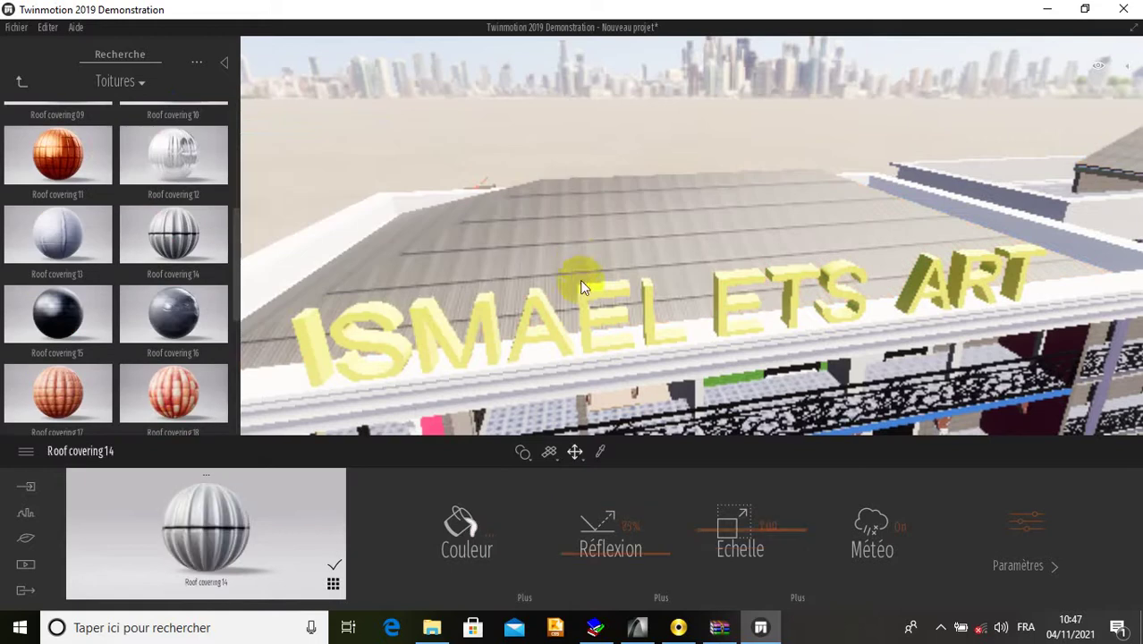
left_click(733, 527)
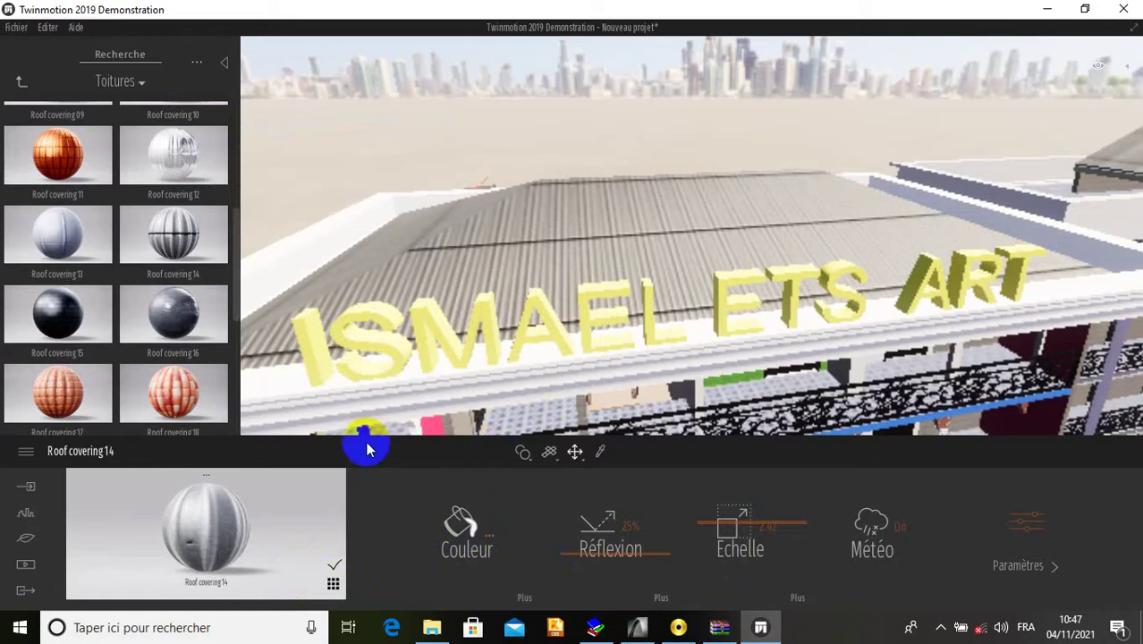
Step: Change the colour of the Roof covering 14 material to red C8271D
left_click(465, 525)
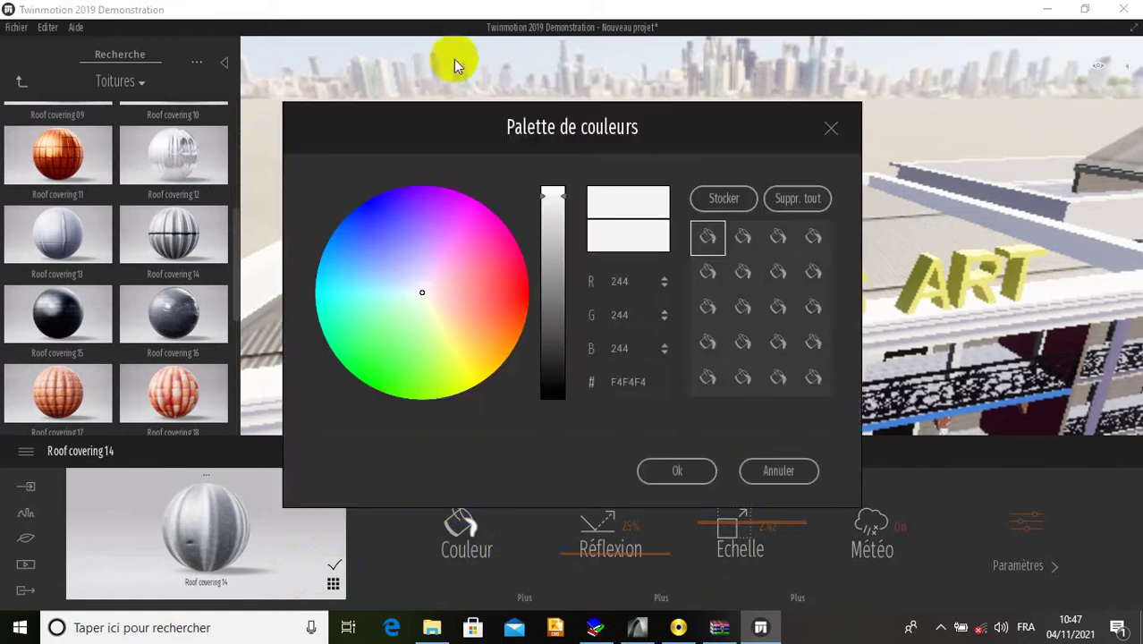
left_click(466, 198)
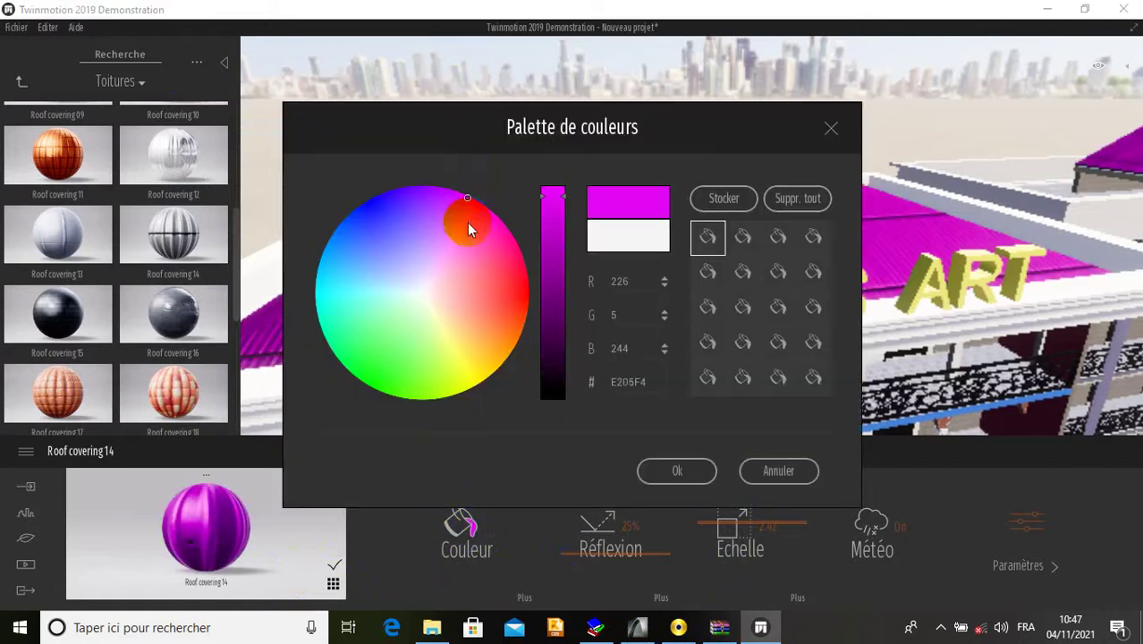
left_click(498, 252)
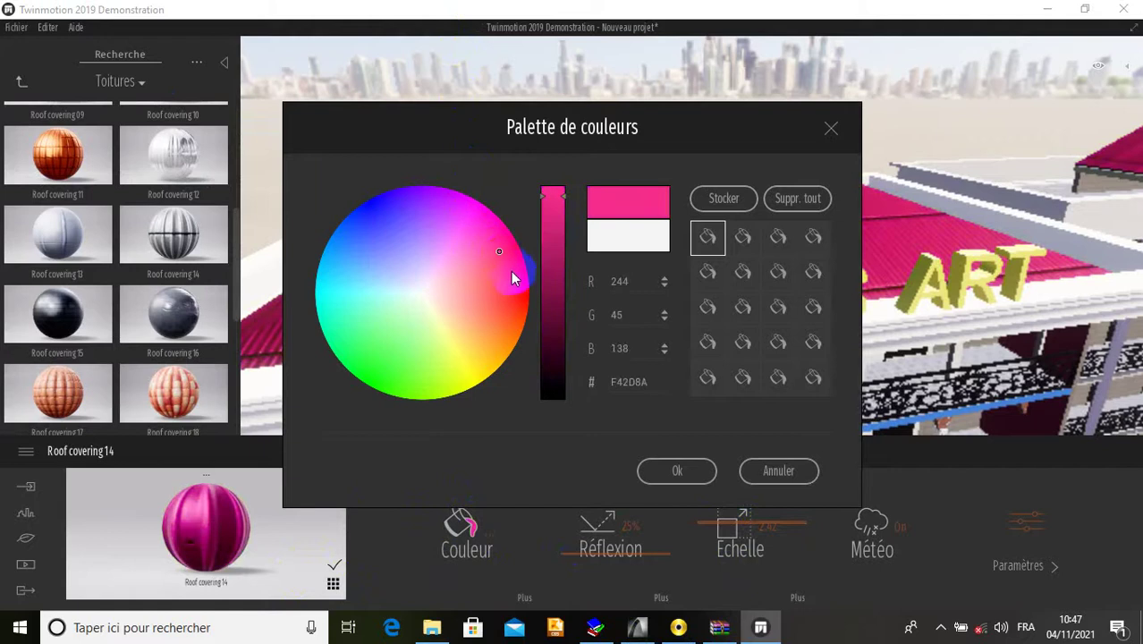
left_click(480, 293)
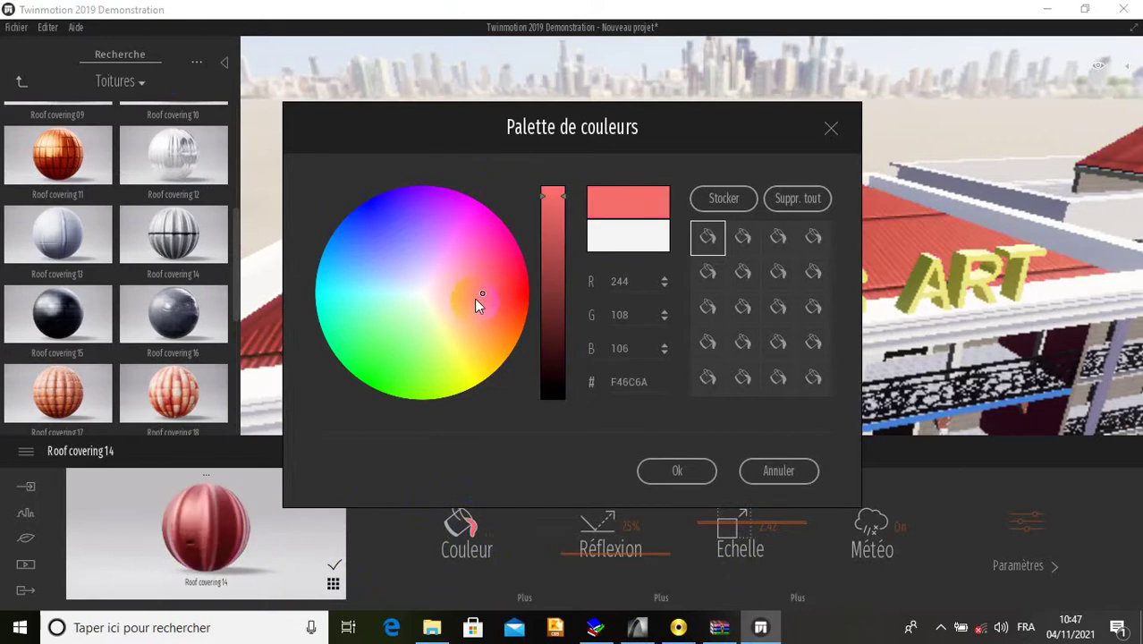
left_click(525, 297)
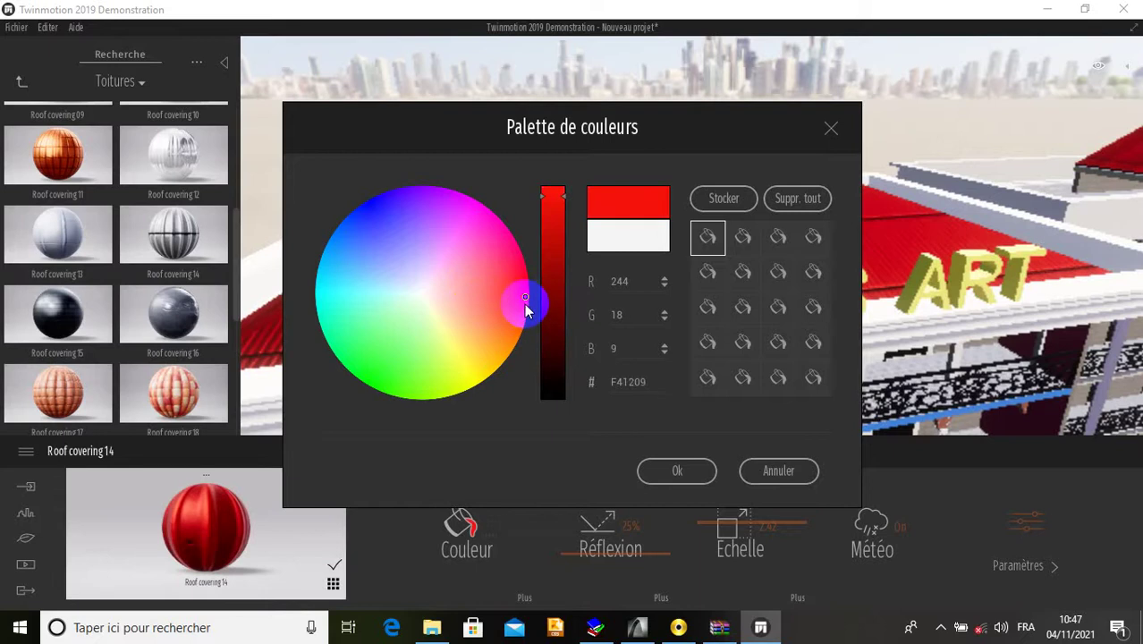
left_click(551, 235)
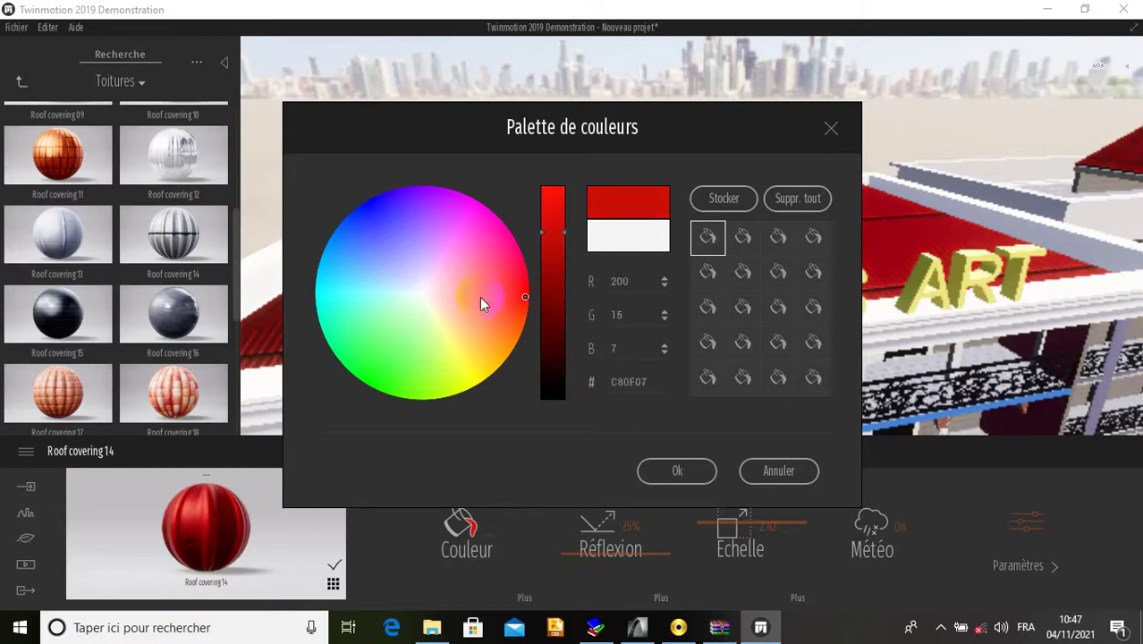
left_click(513, 297)
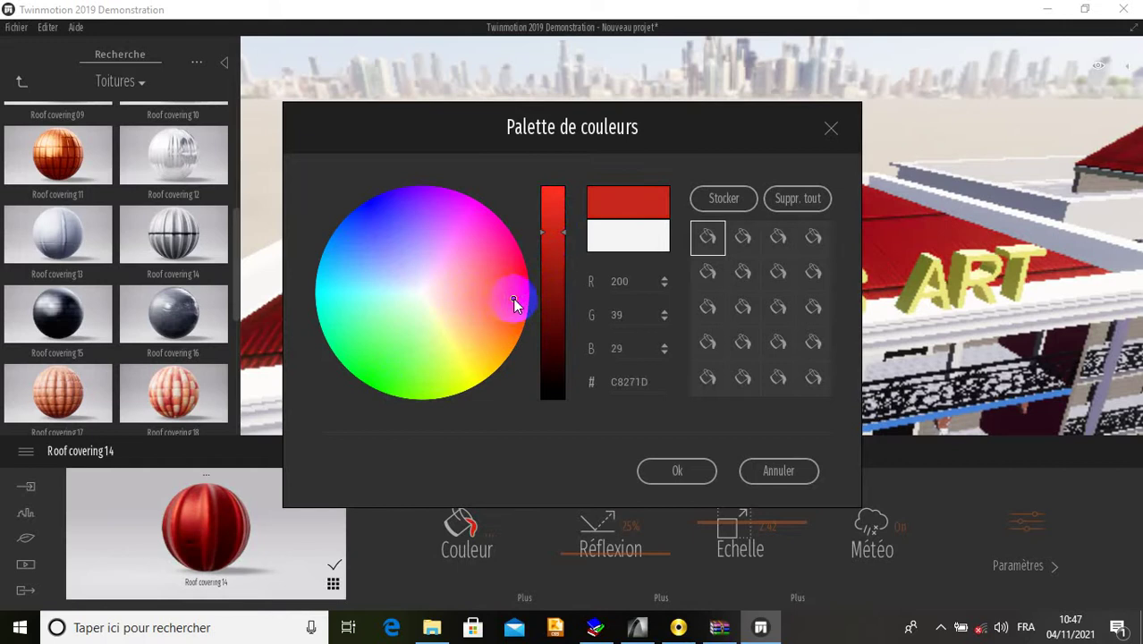
left_click(683, 476)
Step: Examine the red roofs and the whole building complex from a distance
scroll(653, 257, "down", 4)
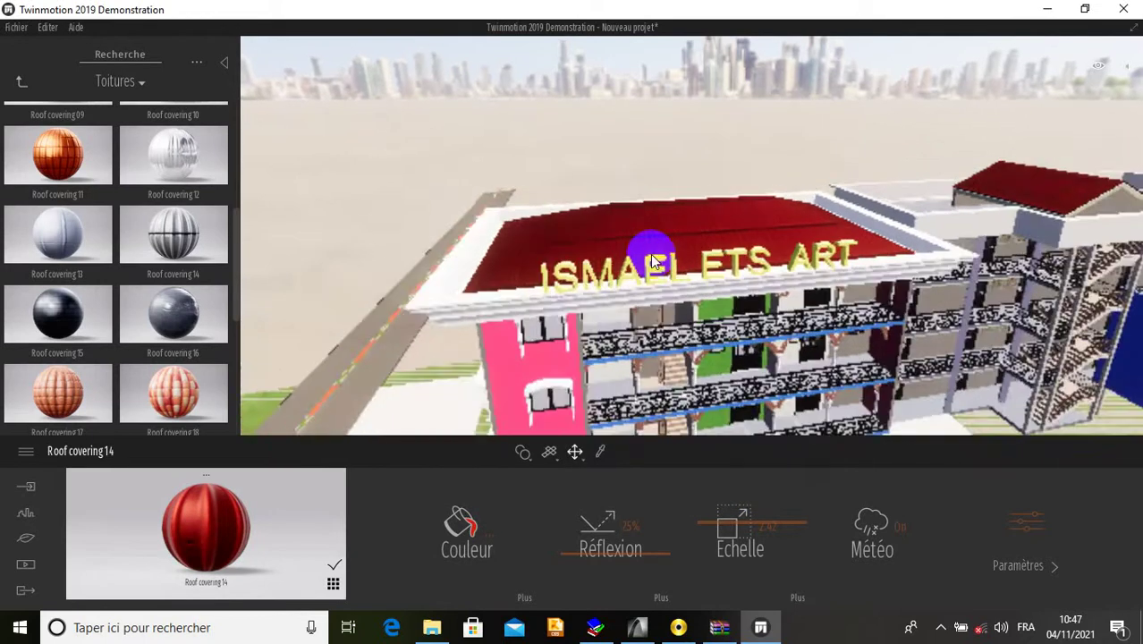
scroll(653, 260, "down", 5)
middle_click_drag(805, 350, 768, 346)
scroll(766, 347, "down", 4)
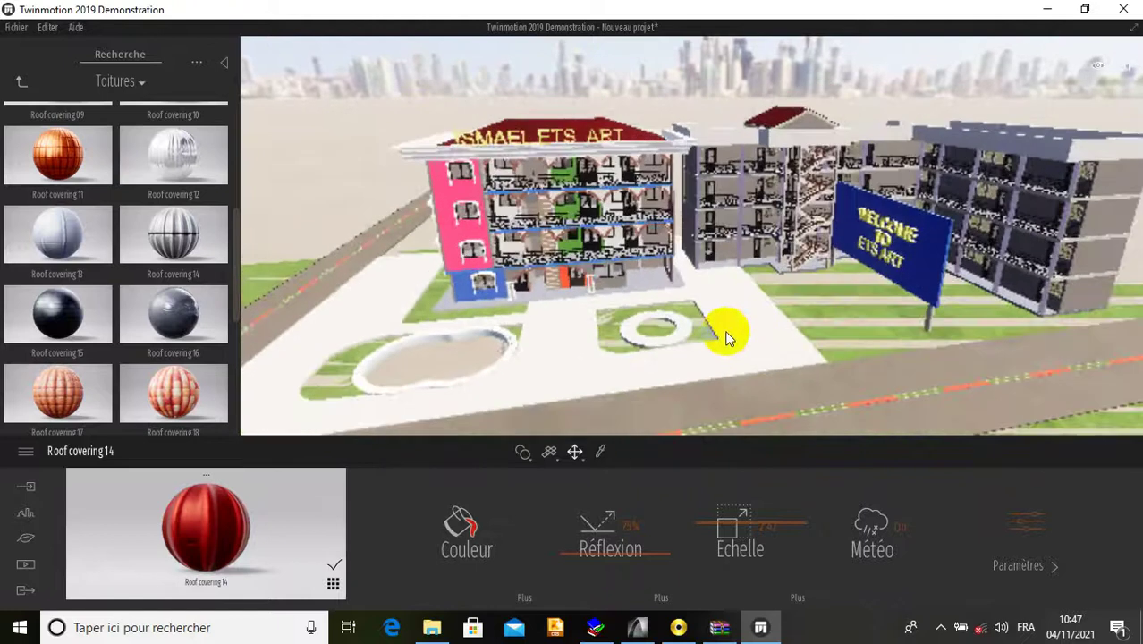
scroll(725, 338, "down", 1)
right_click_drag(704, 335, 589, 292)
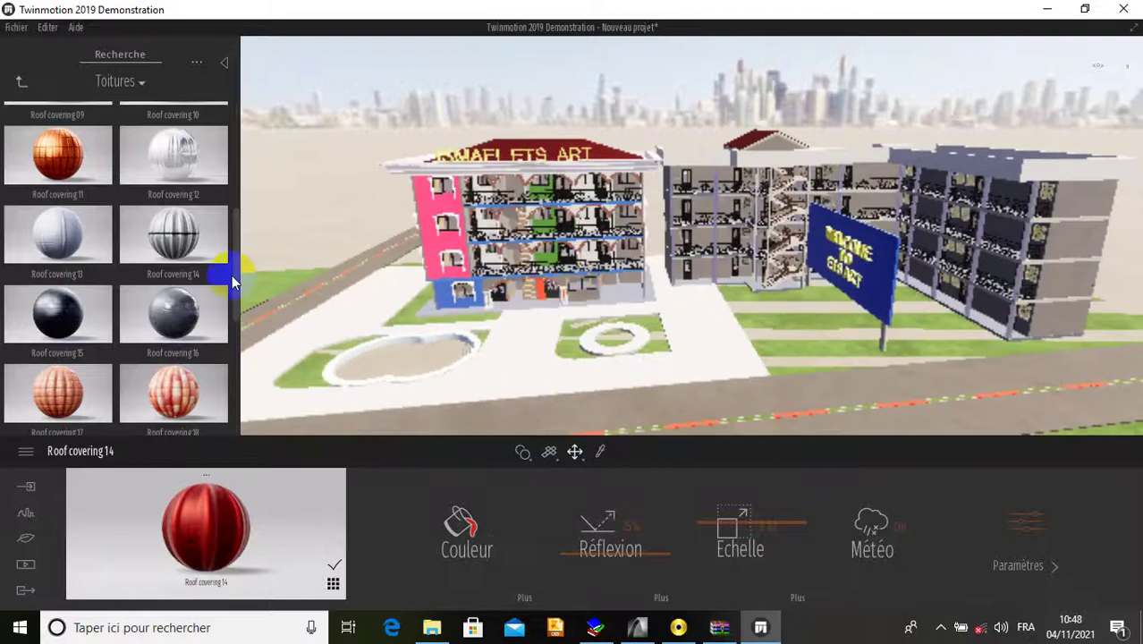
scroll(431, 197, "up", 3)
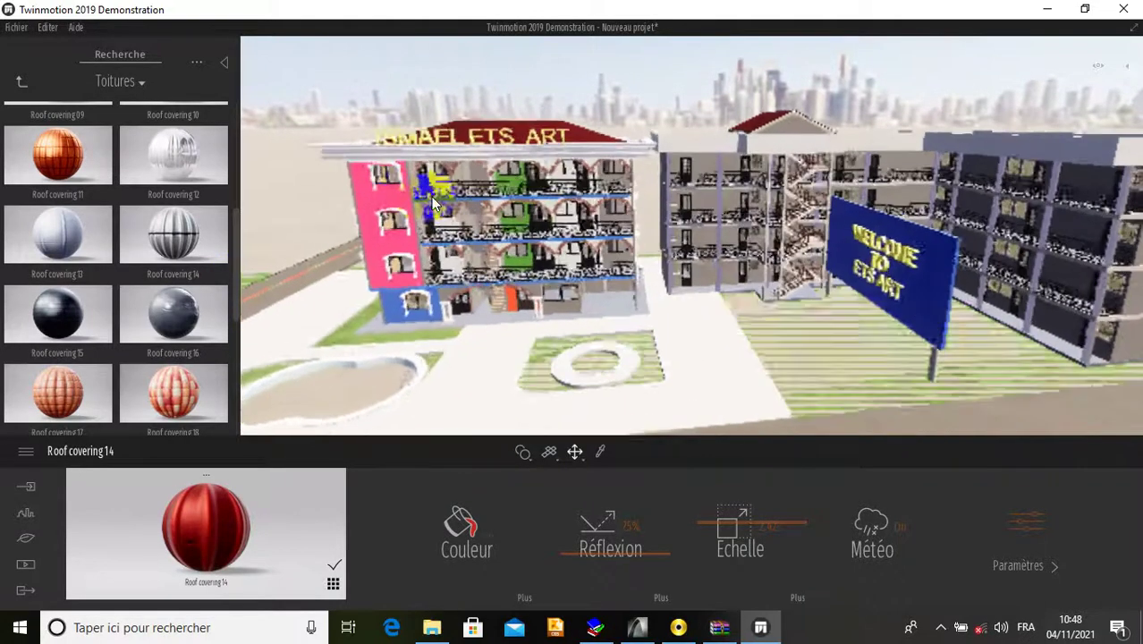
scroll(431, 196, "up", 3)
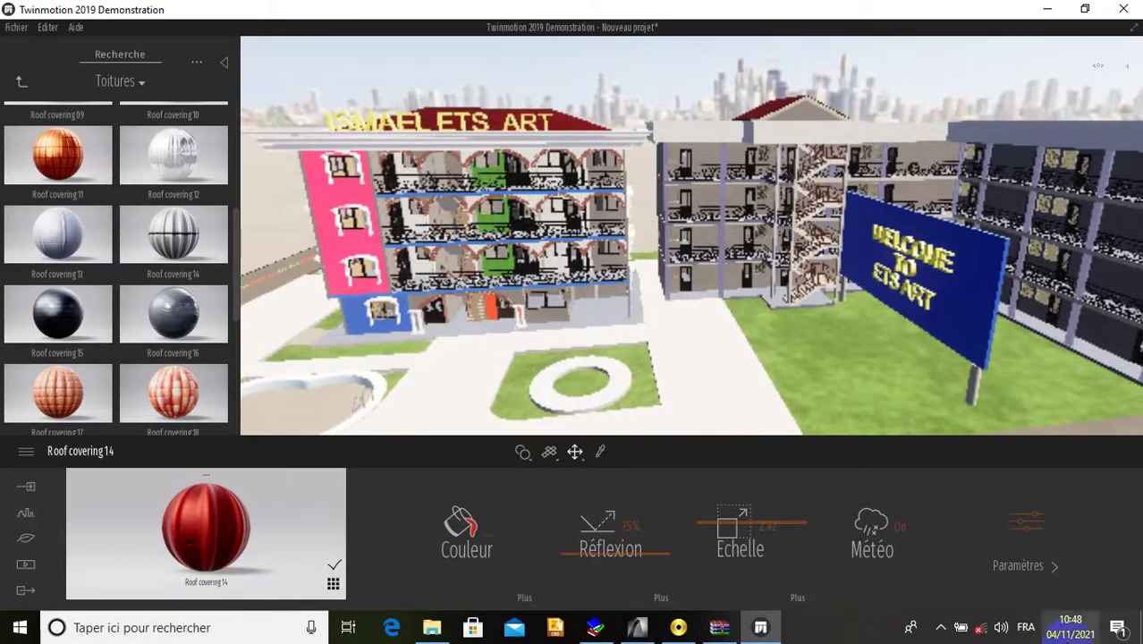
left_click(948, 628)
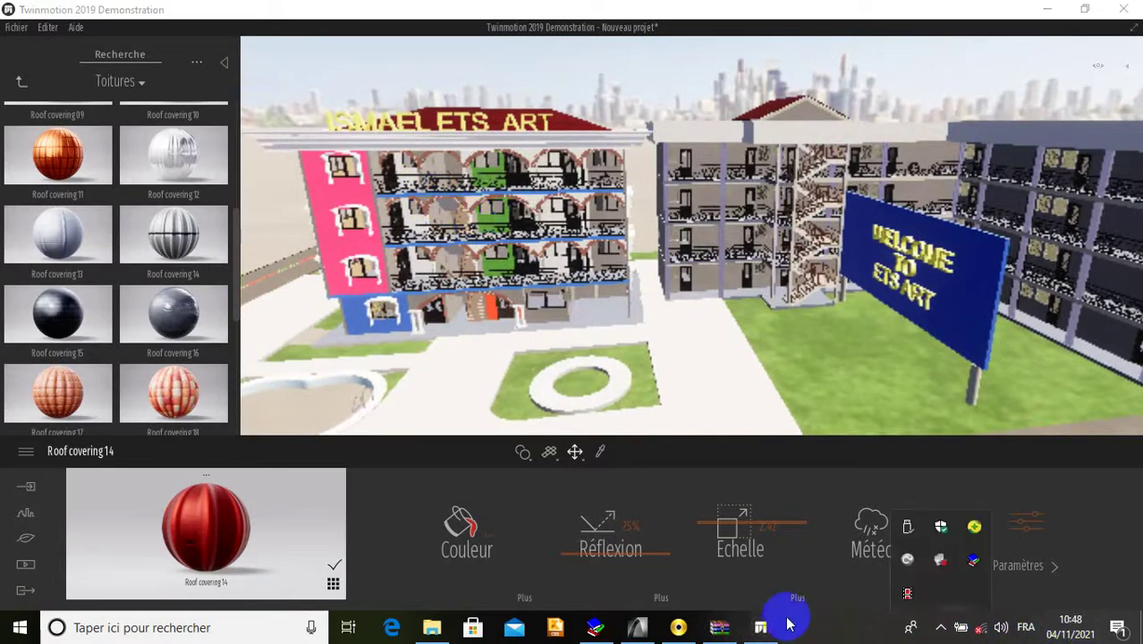